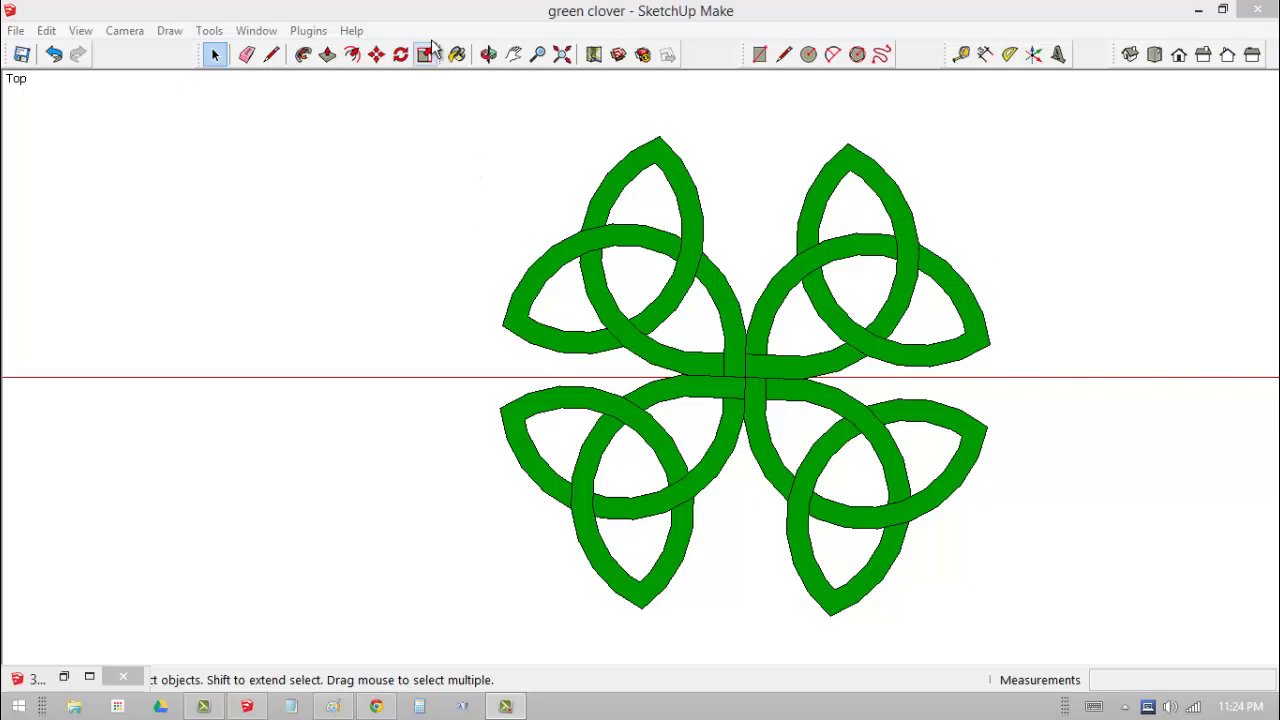
Orbit briefly, then pan the view off the green clover until the axis origin is visible
click(489, 54)
drag(743, 465, 747, 430)
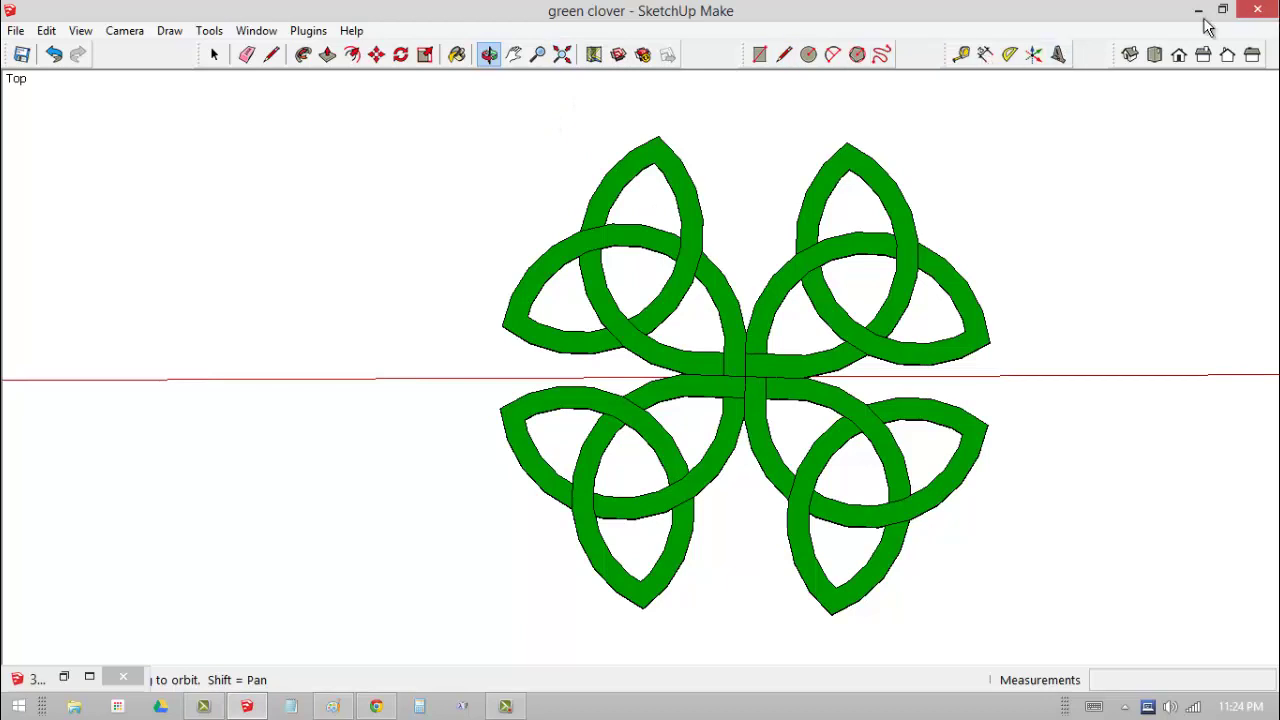
click(513, 56)
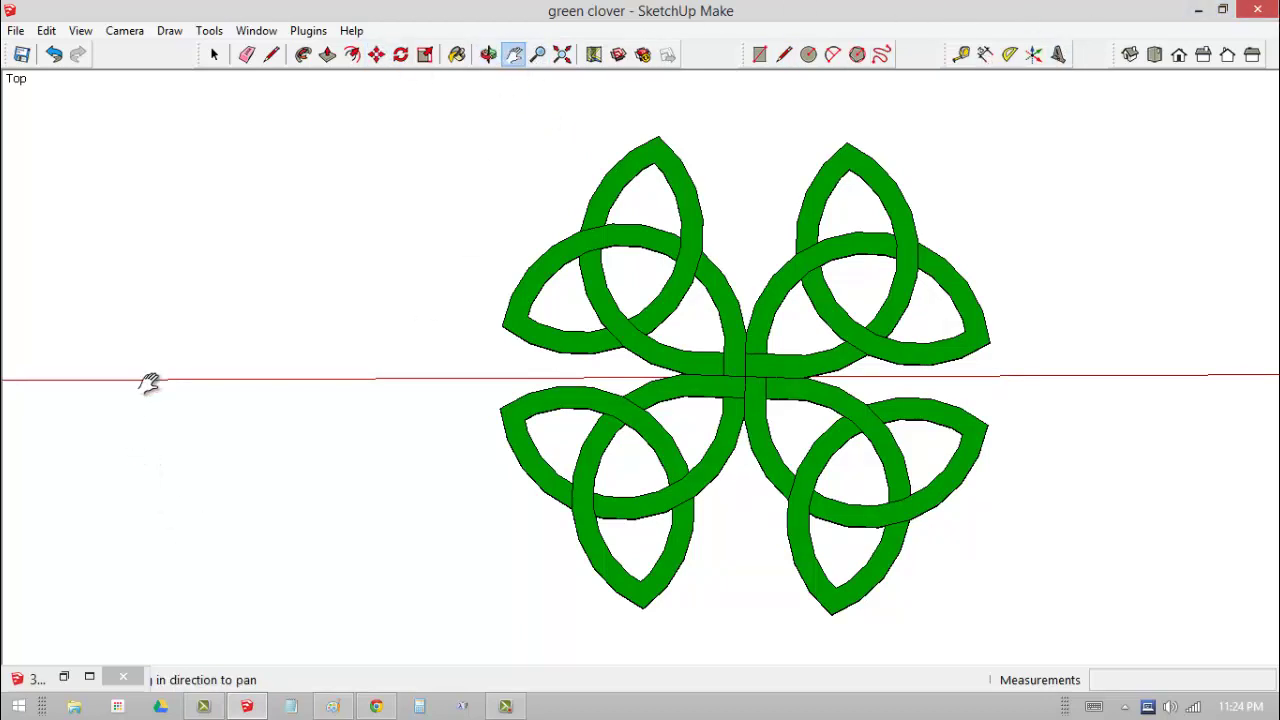
drag(684, 385, 1180, 377)
drag(663, 371, 914, 386)
Draw a filled 24-sided circle of radius 1 centred on the axis origin
click(809, 55)
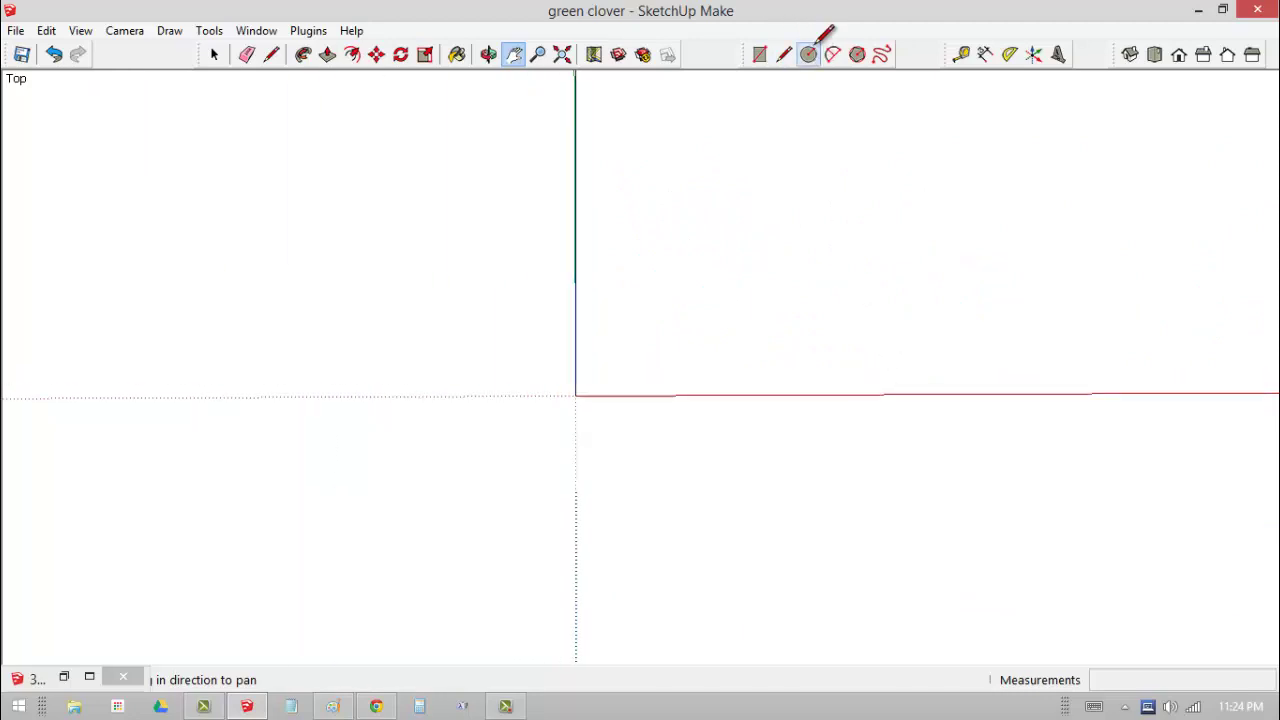
click(575, 396)
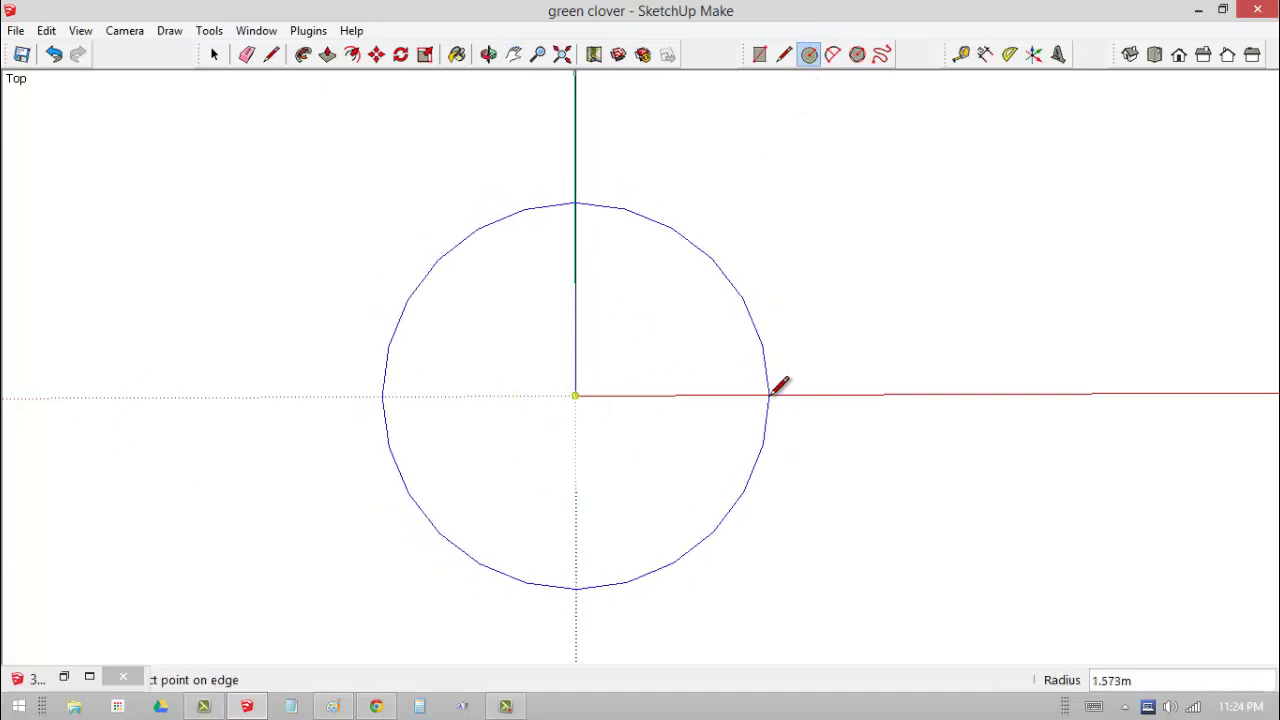
click(718, 378)
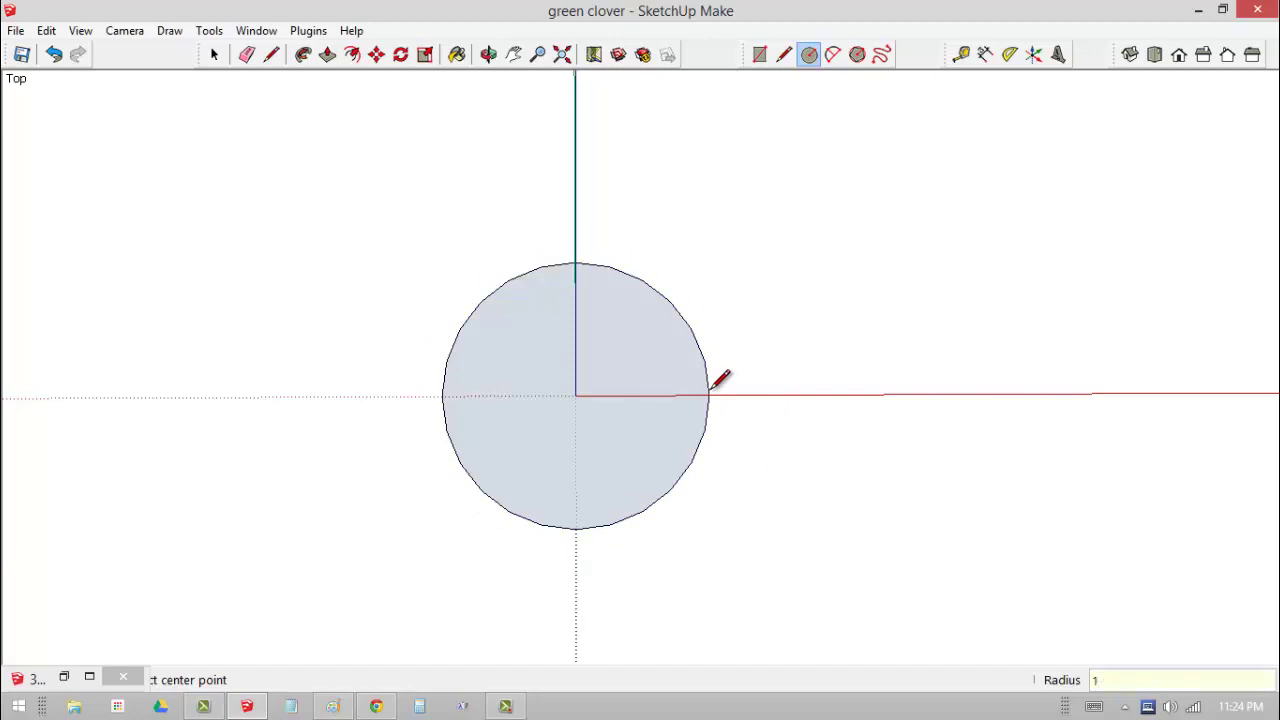
key(Return)
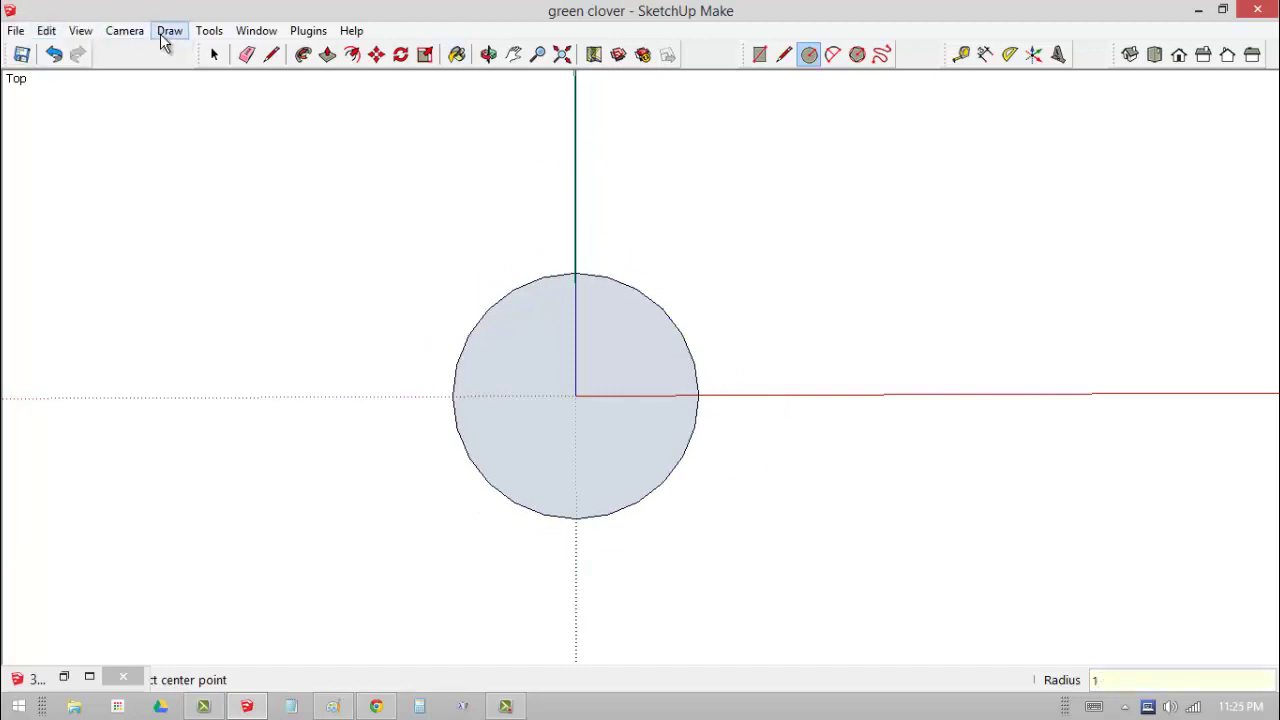
Switch to Top view with the circle centred
click(82, 34)
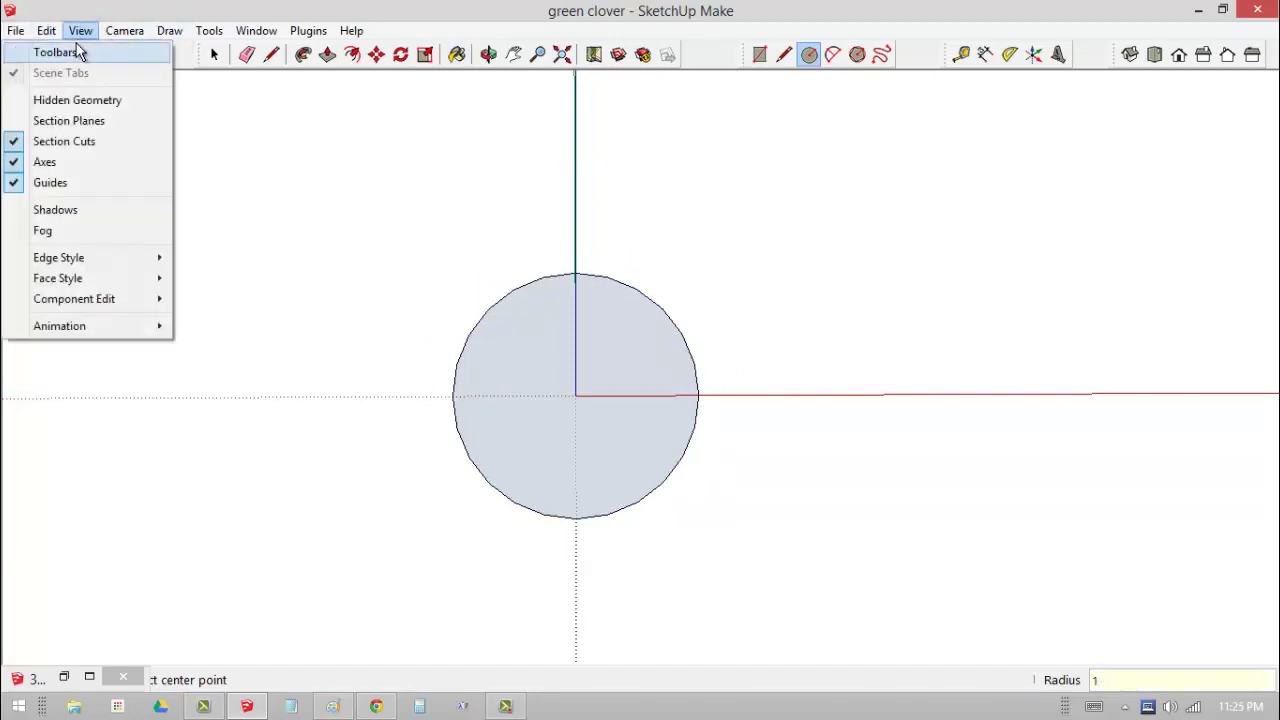
mouse_move(136, 34)
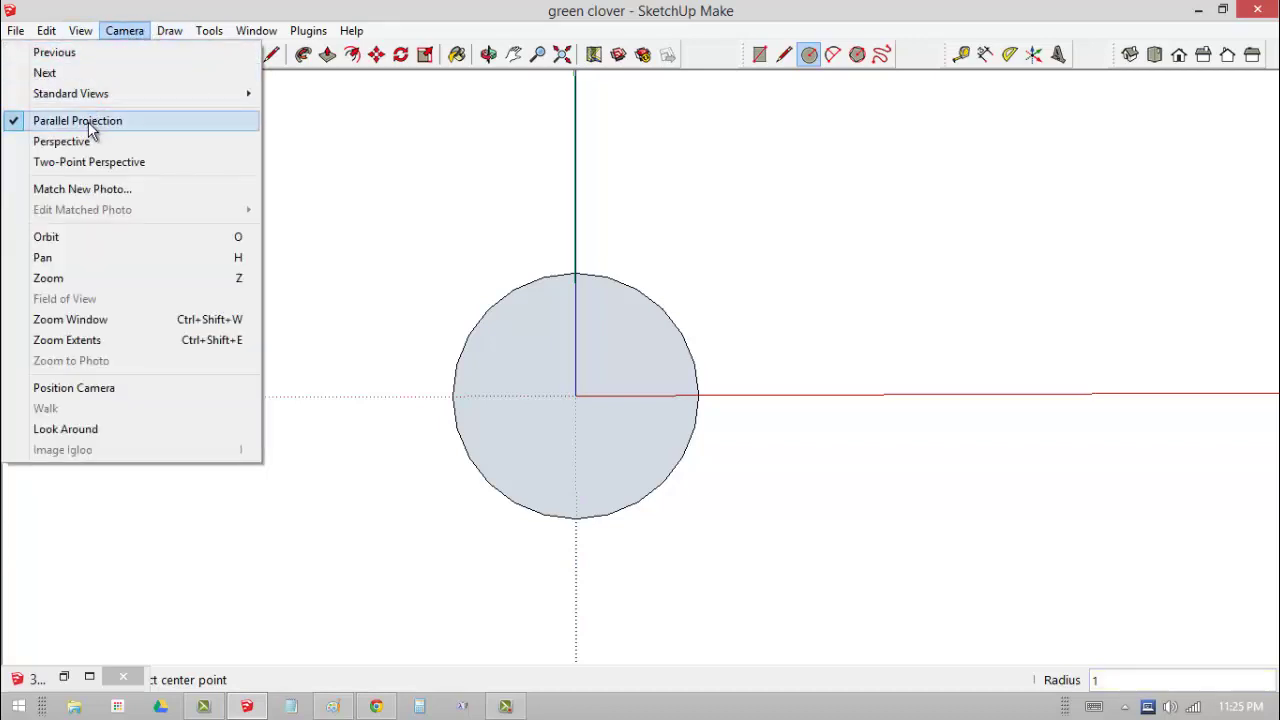
mouse_move(256, 31)
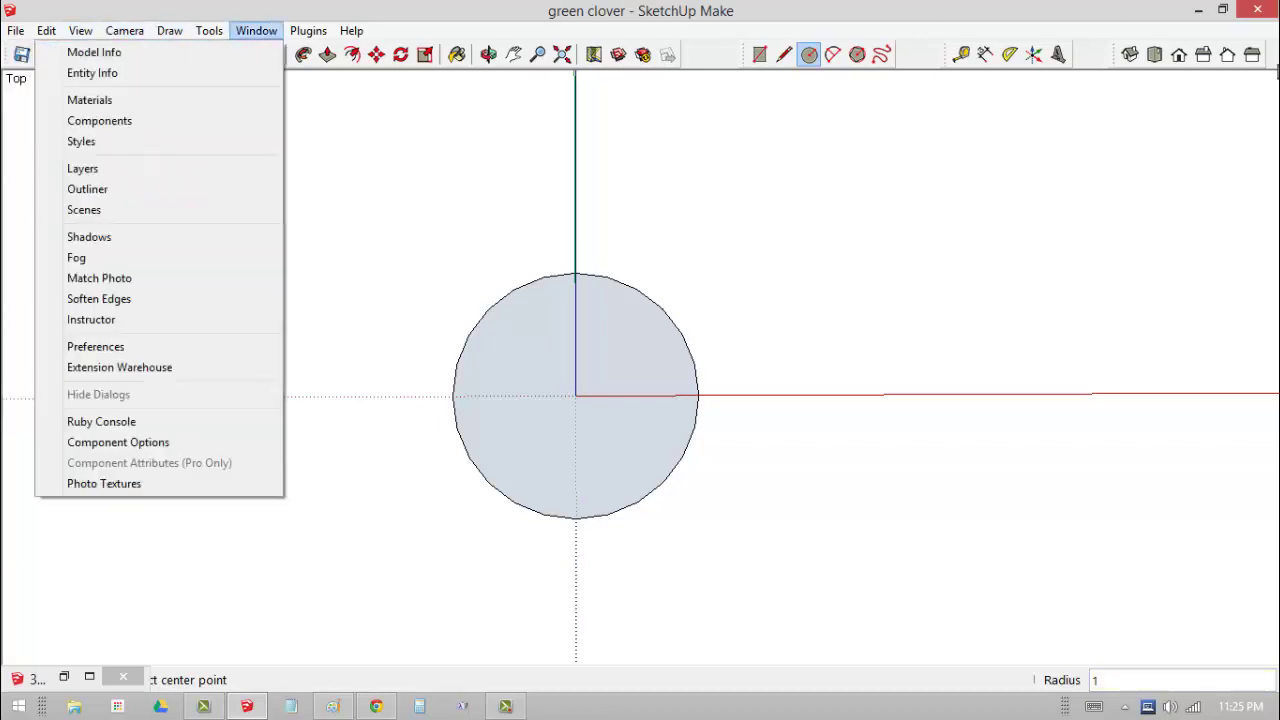
click(1153, 58)
click(1153, 58)
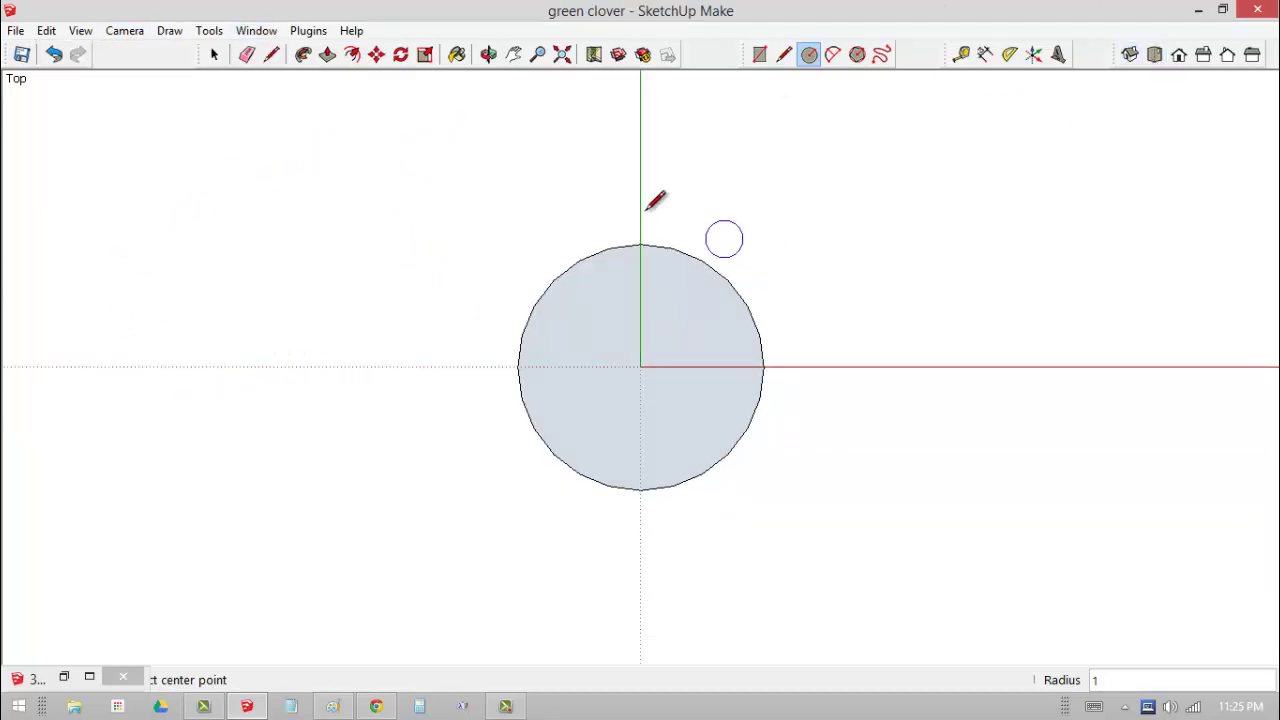
Offset the circle inward by 0.325m to add a concentric inner circle
click(352, 55)
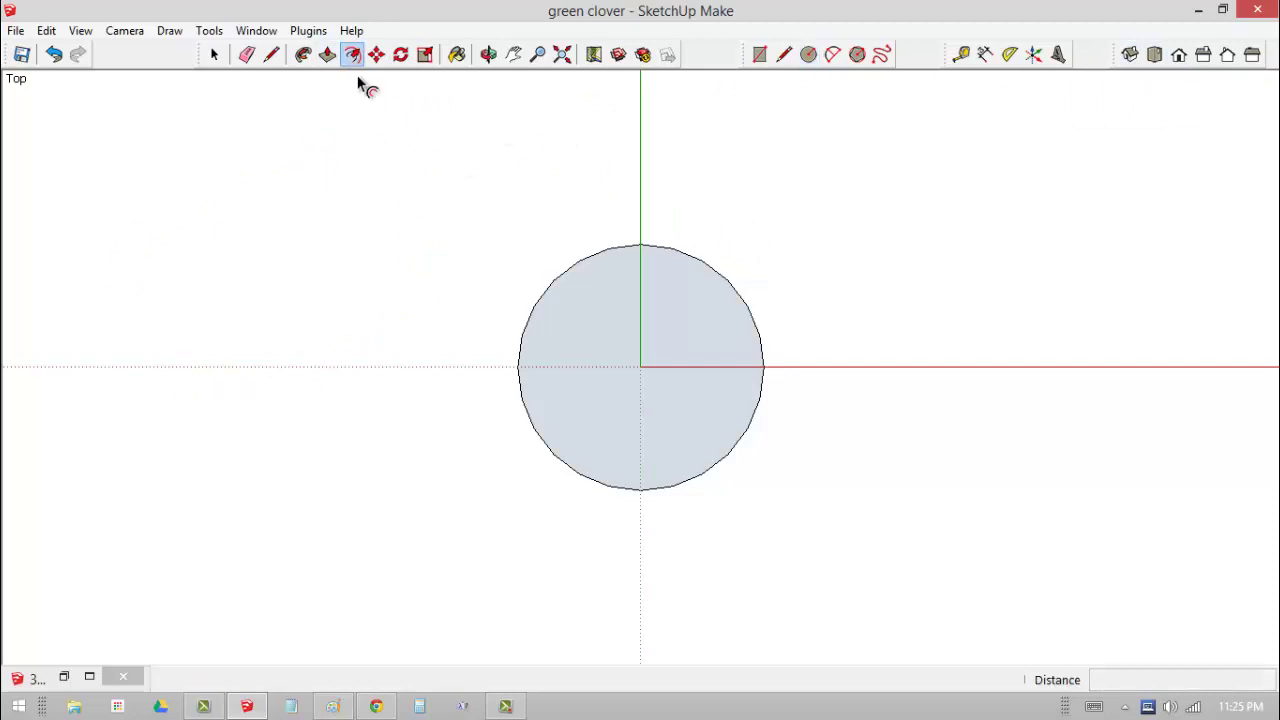
click(645, 256)
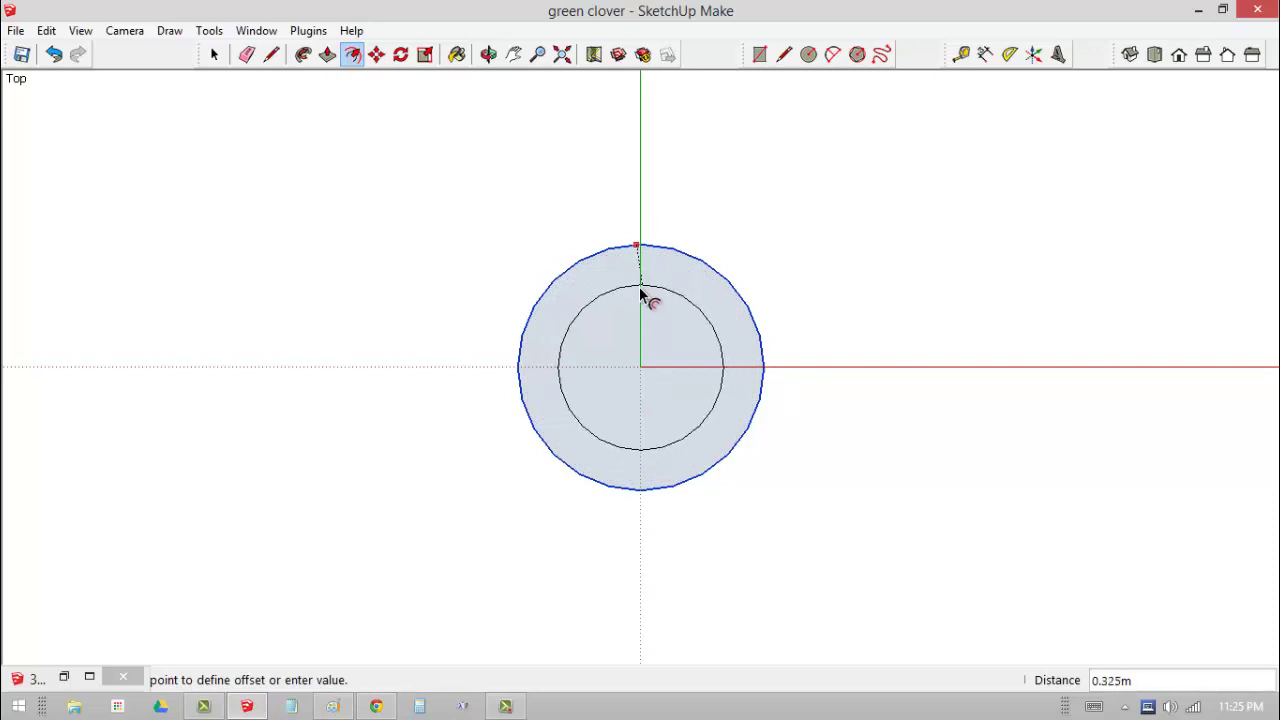
click(643, 291)
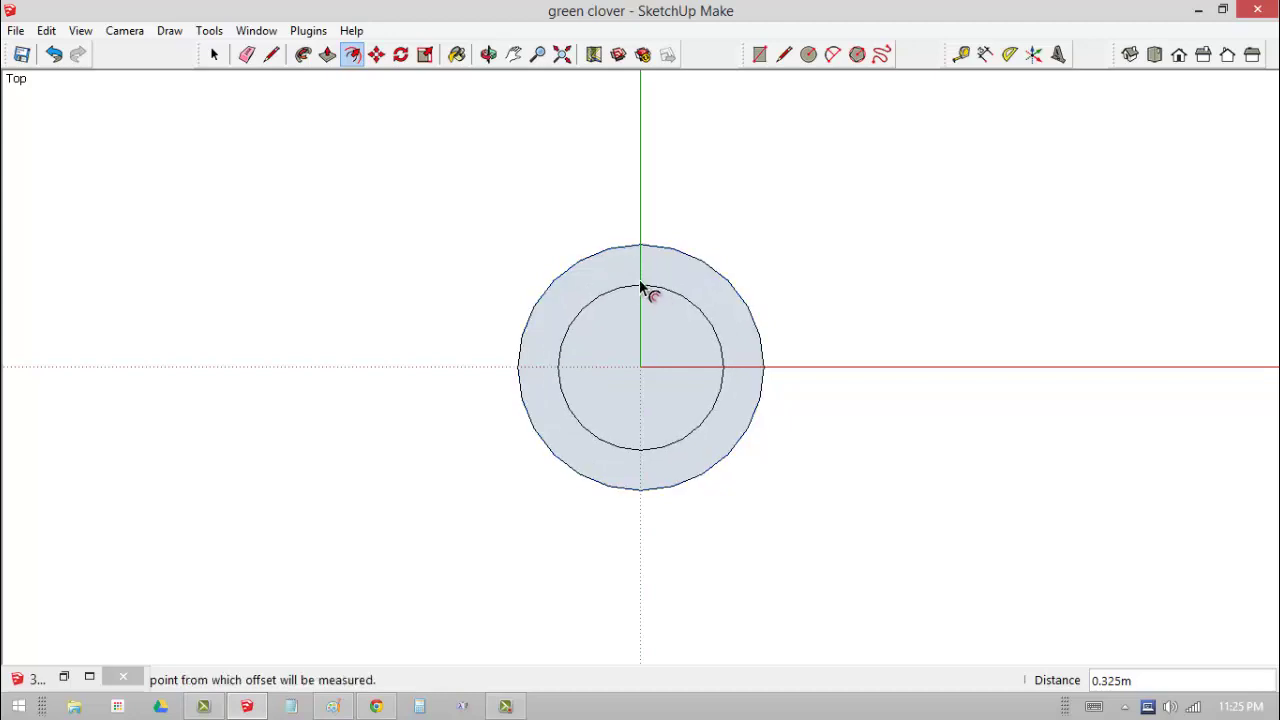
Draw a 2m line along the red axis across the circle's diameter
click(271, 55)
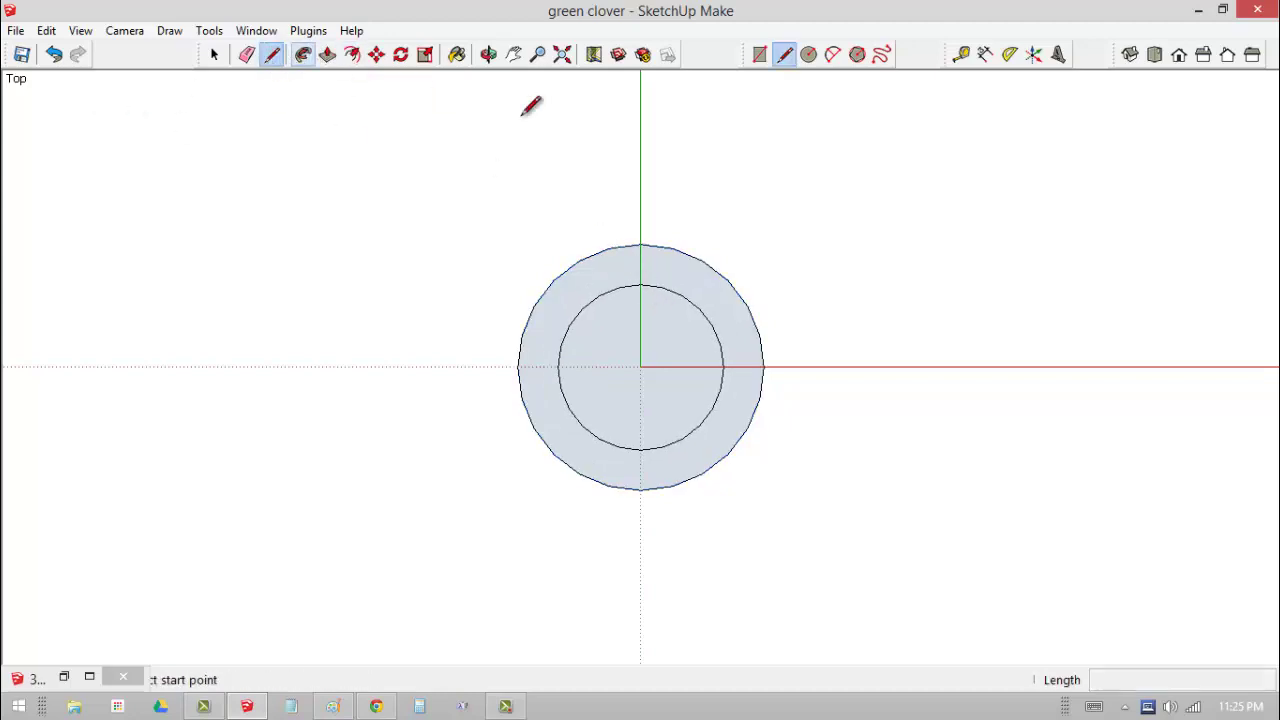
click(517, 367)
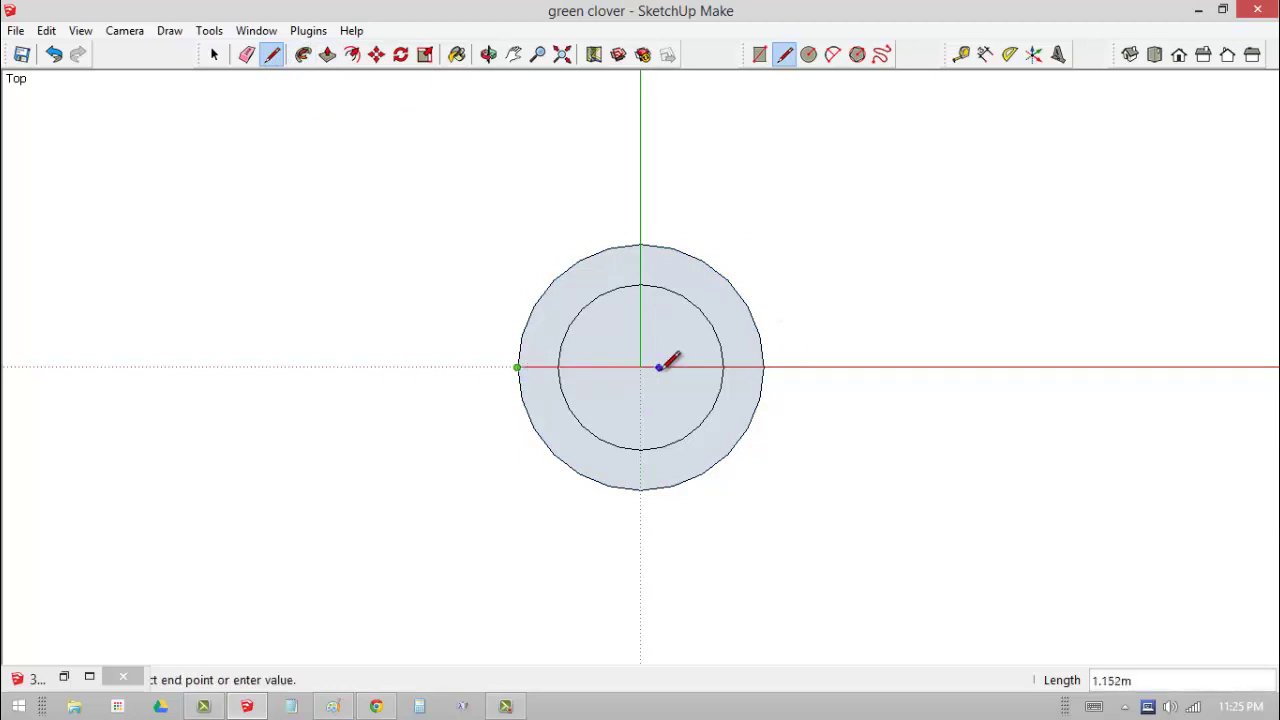
click(765, 367)
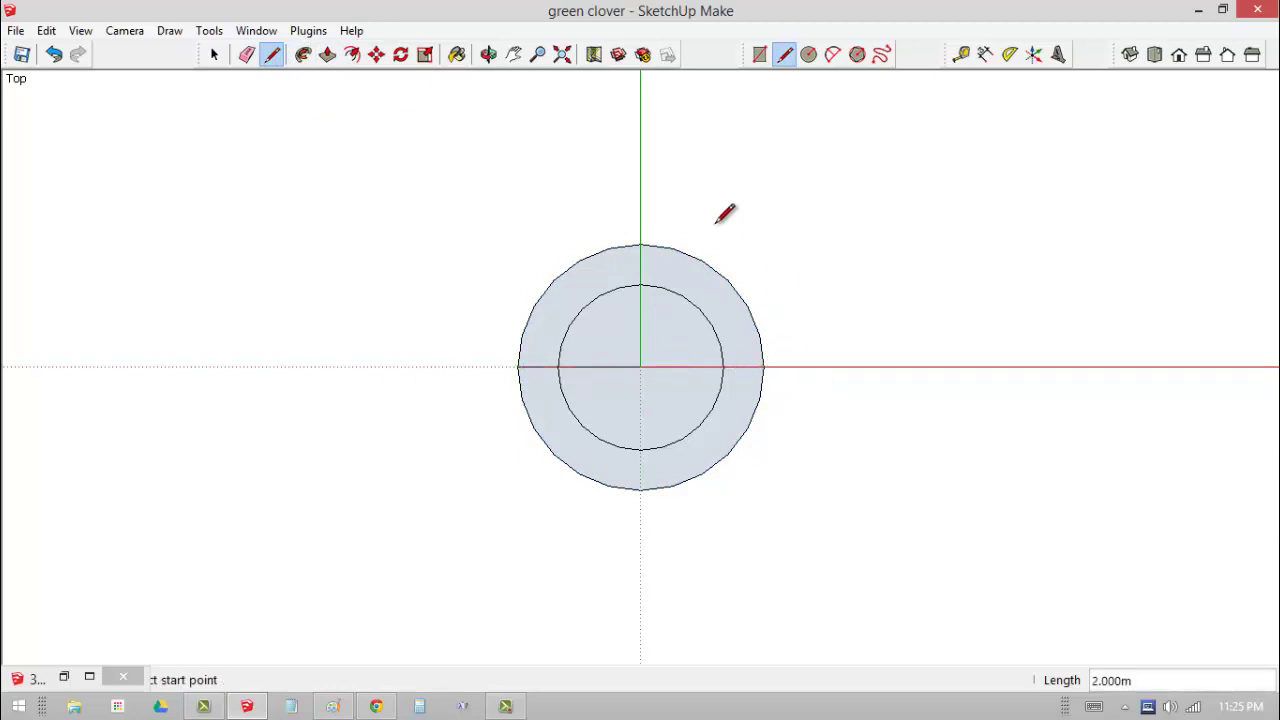
Select the lower halves of the outer ring and the inner disc
click(214, 54)
double_click(645, 395)
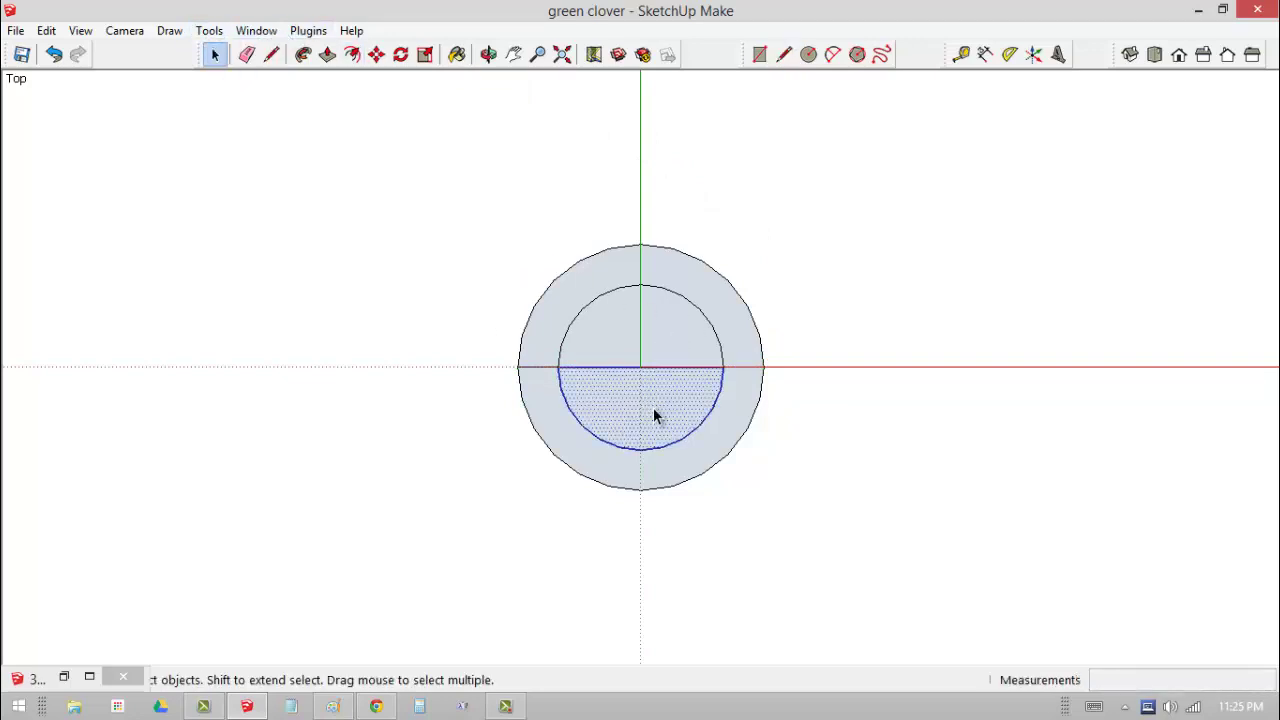
double_click(668, 478)
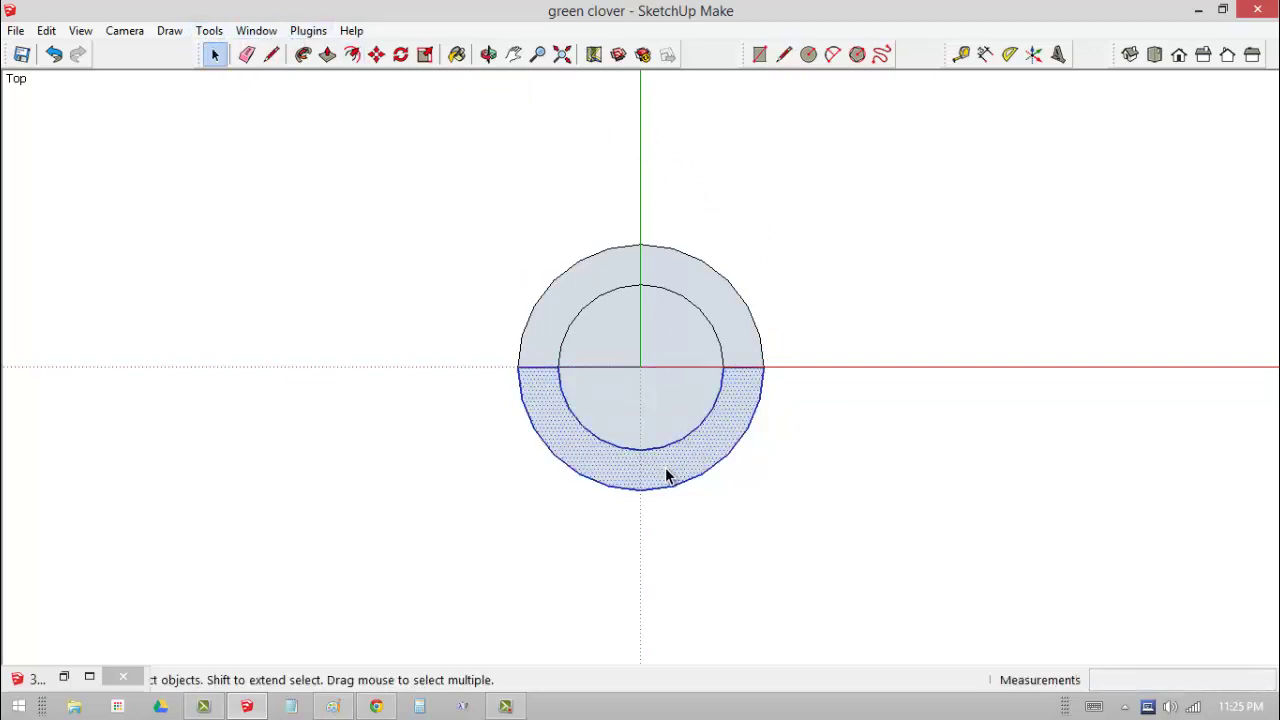
ctrl+double_click(648, 418)
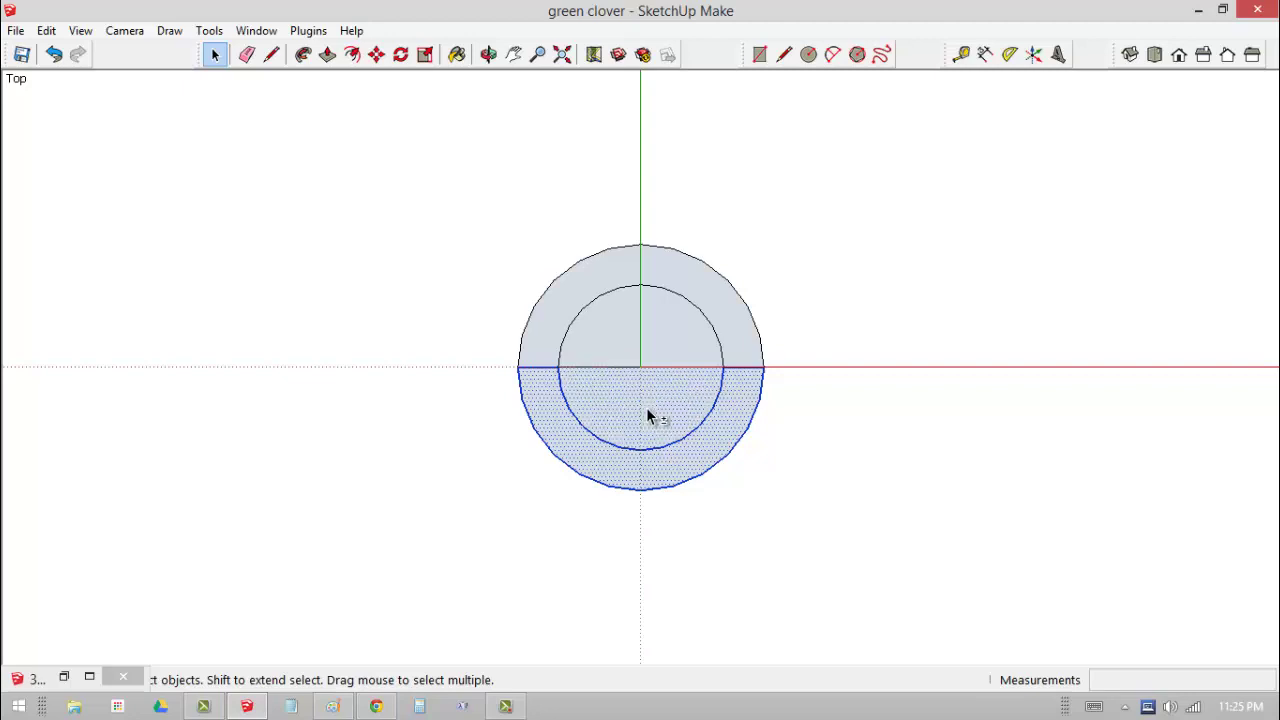
Rotate a copy of the lower halves 60° about the diameter's left end
click(399, 57)
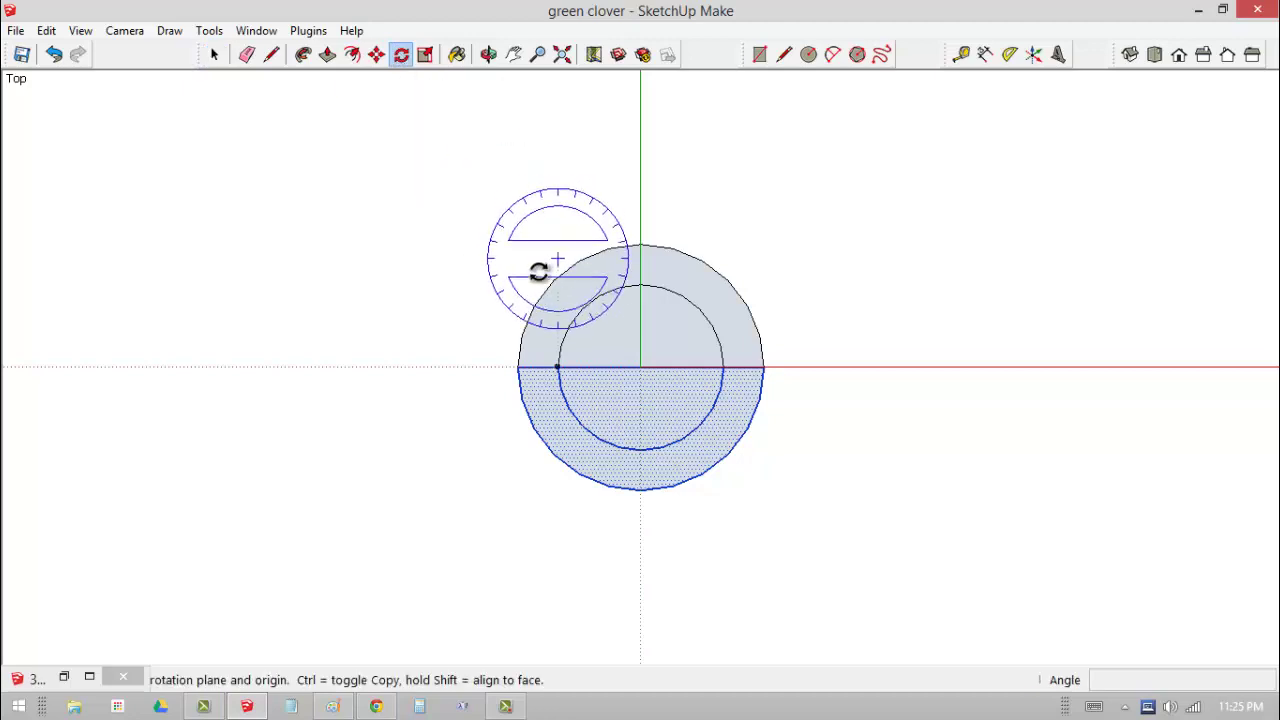
click(517, 367)
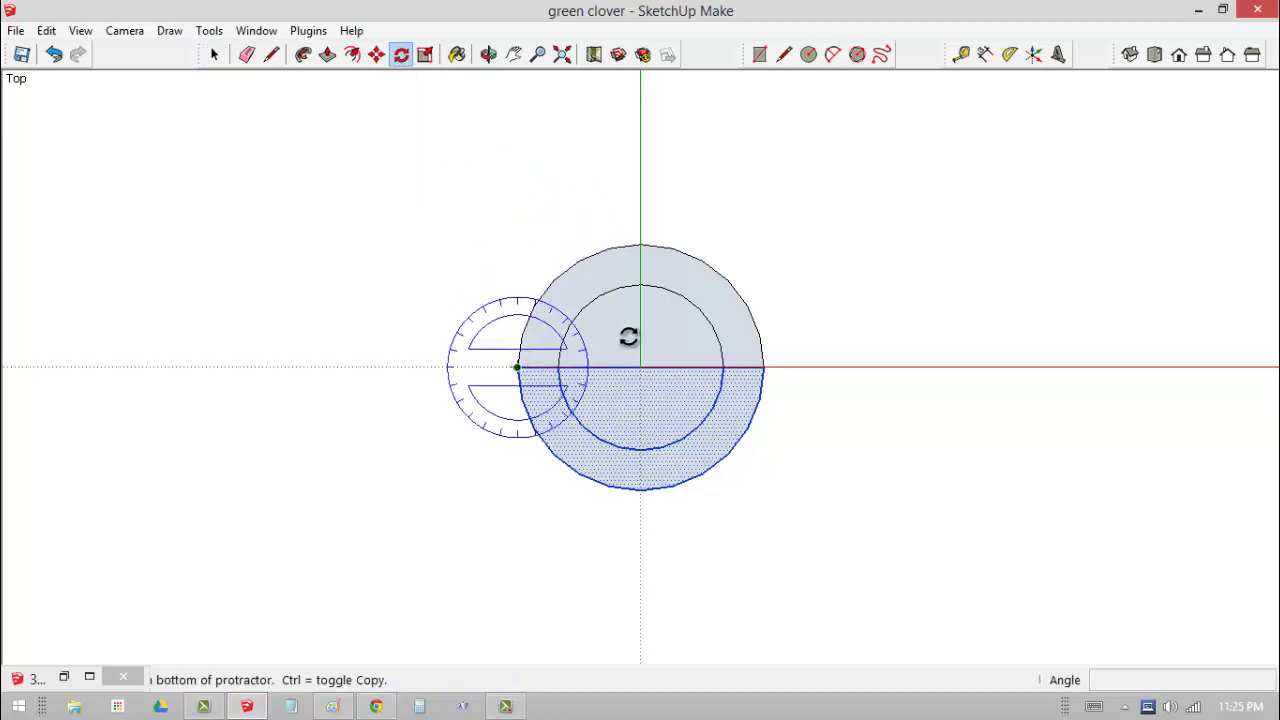
click(769, 367)
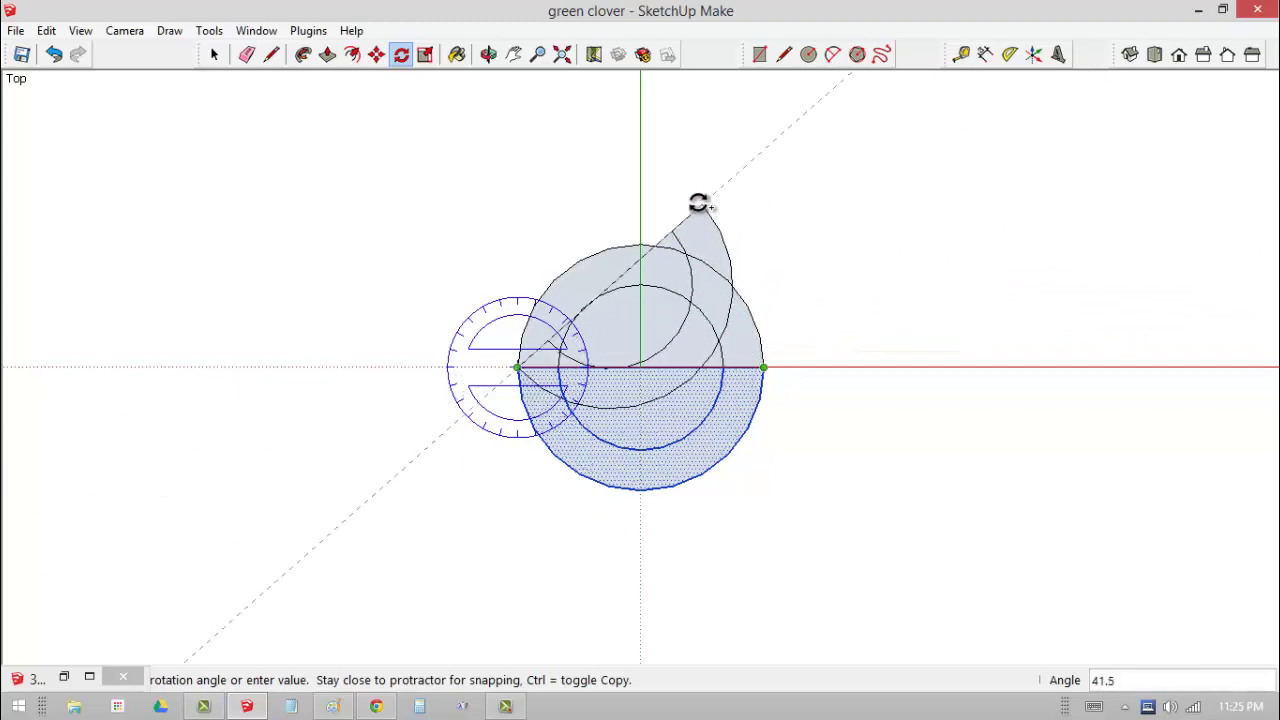
click(647, 150)
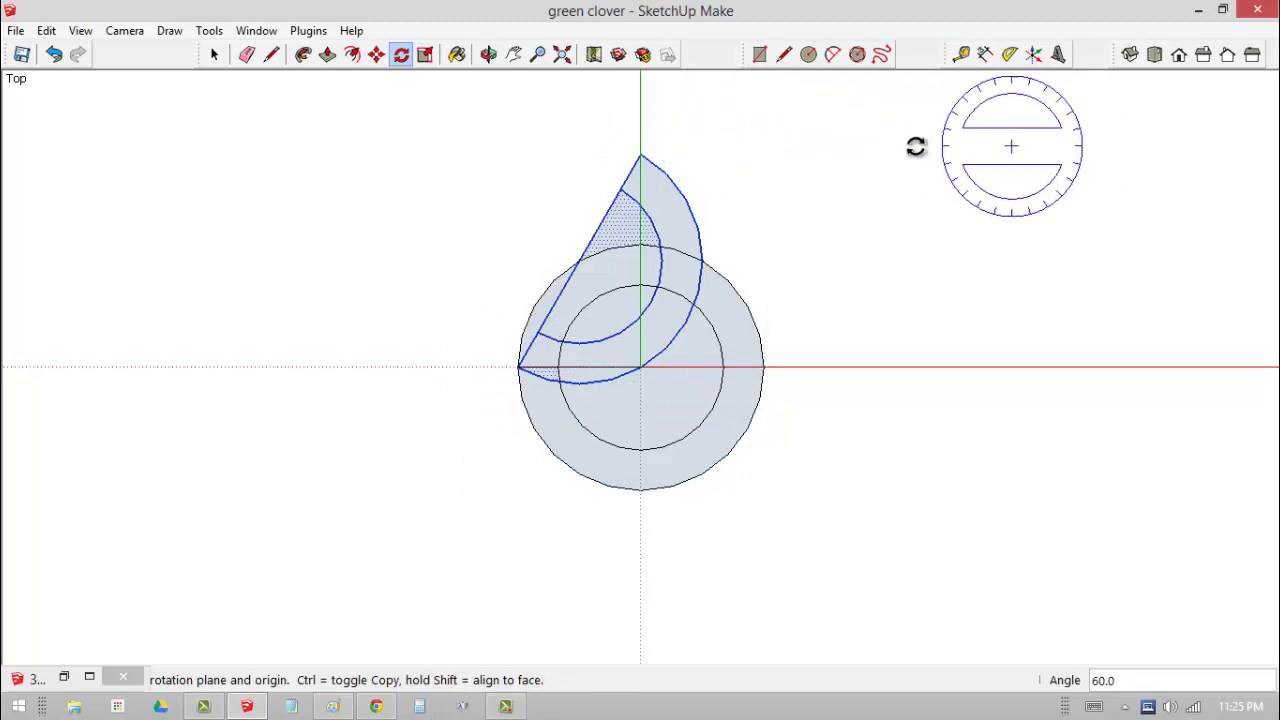
Reselect the lower half-ring and the lower inner half-disc
click(214, 54)
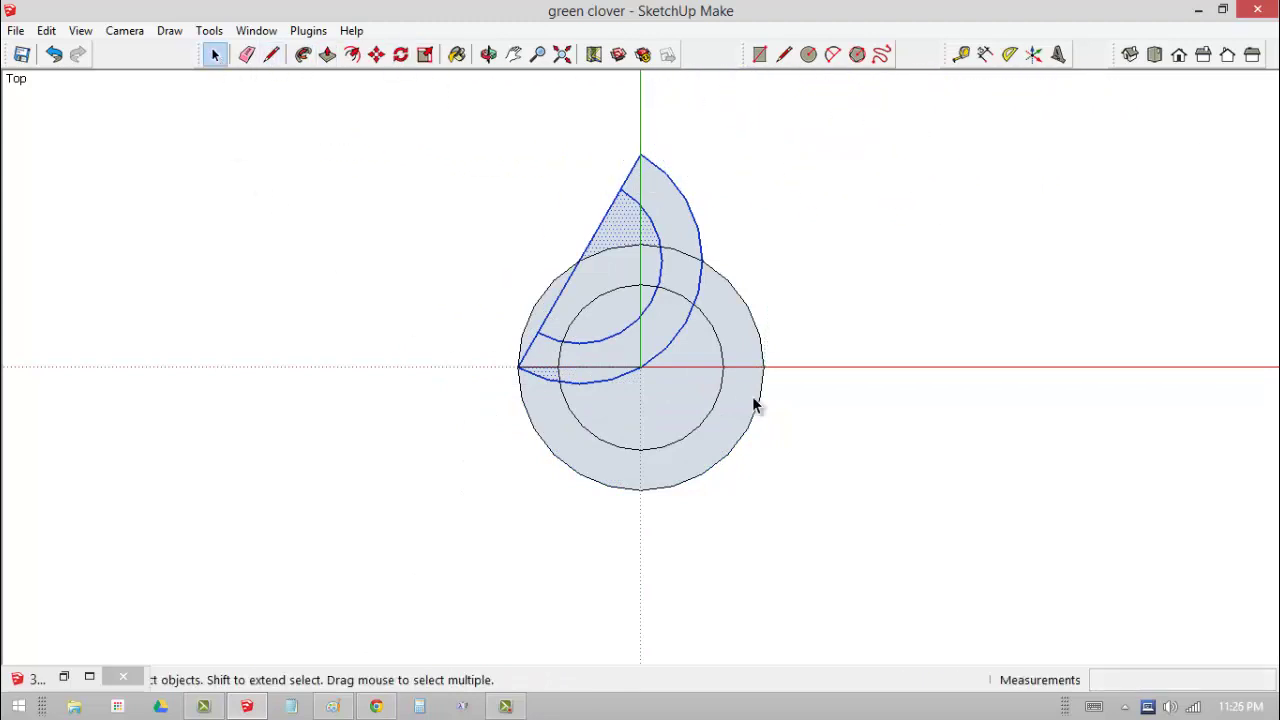
click(686, 437)
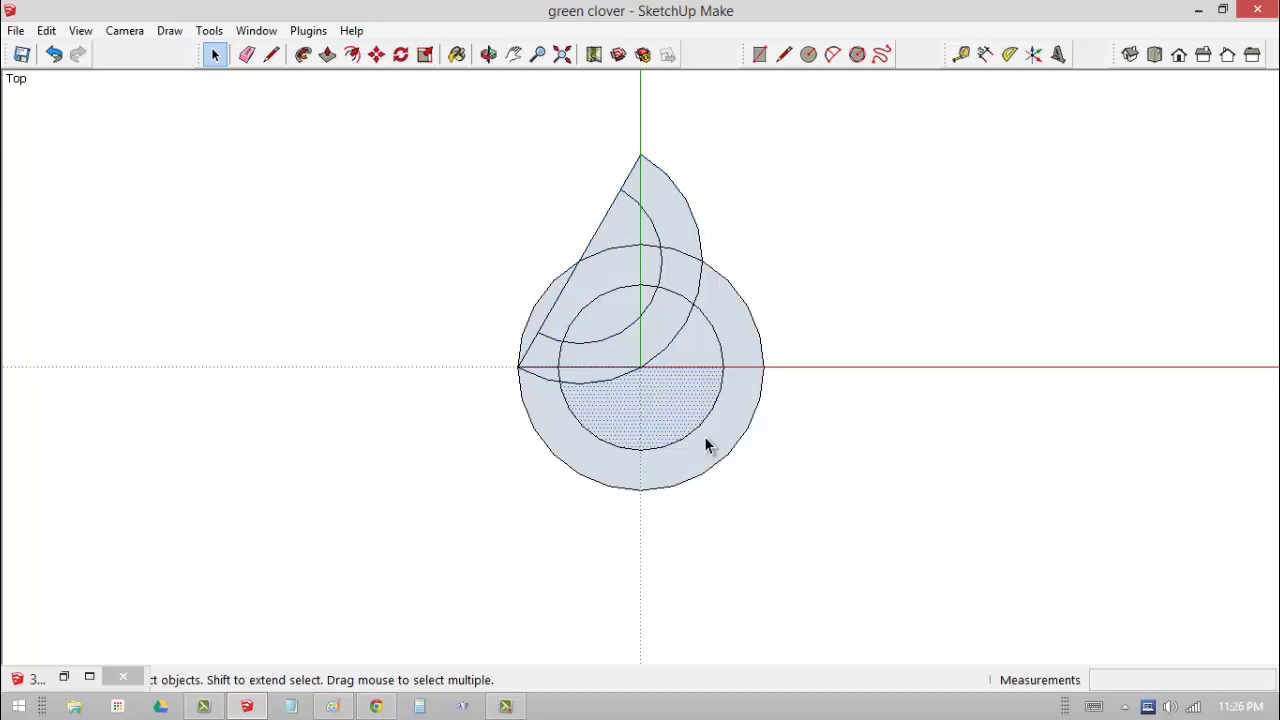
click(705, 440)
double_click(703, 434)
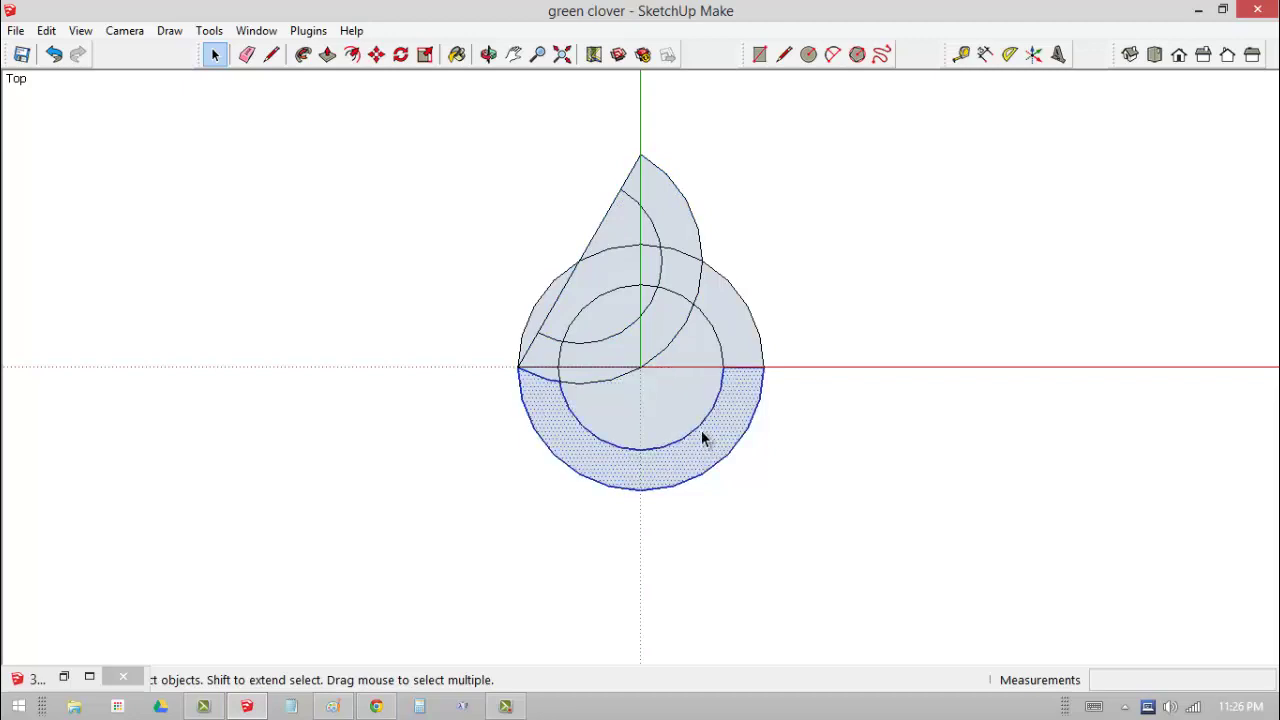
ctrl+click(638, 374)
shift+click(654, 392)
shift+click(654, 392)
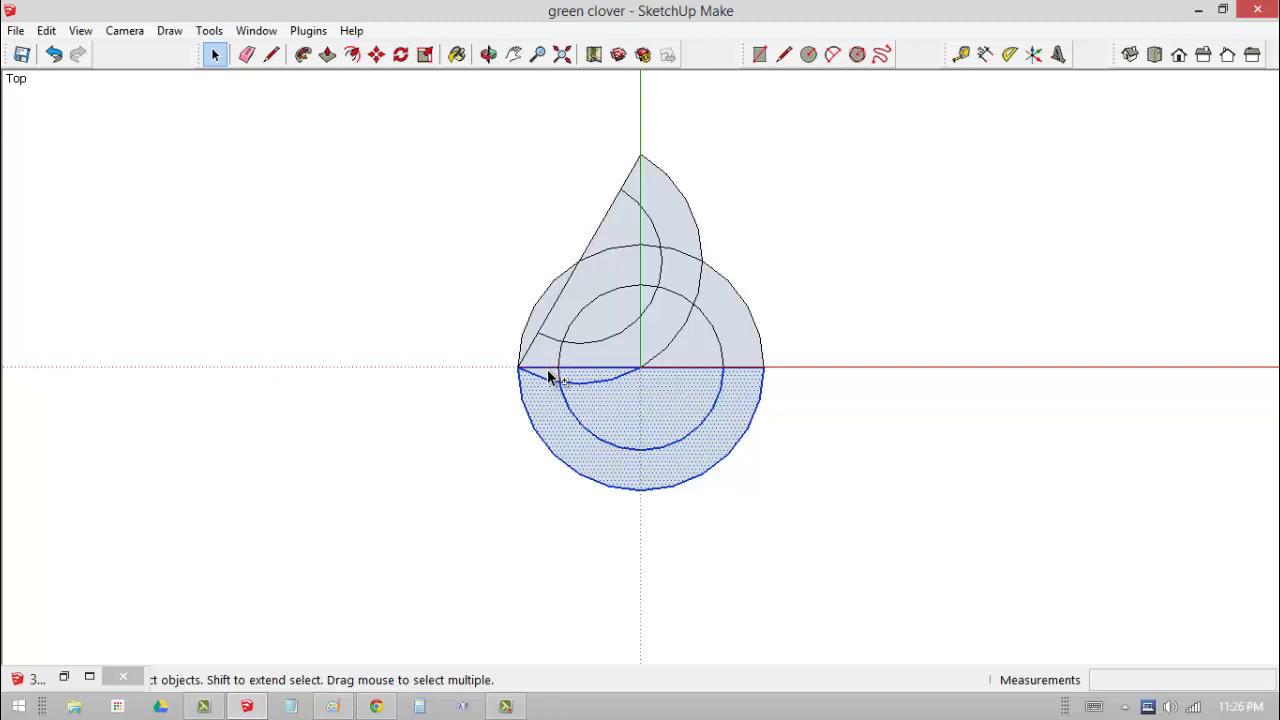
Group the selected lower halves and rotate them 60° about the diameter's right end
right_click(620, 398)
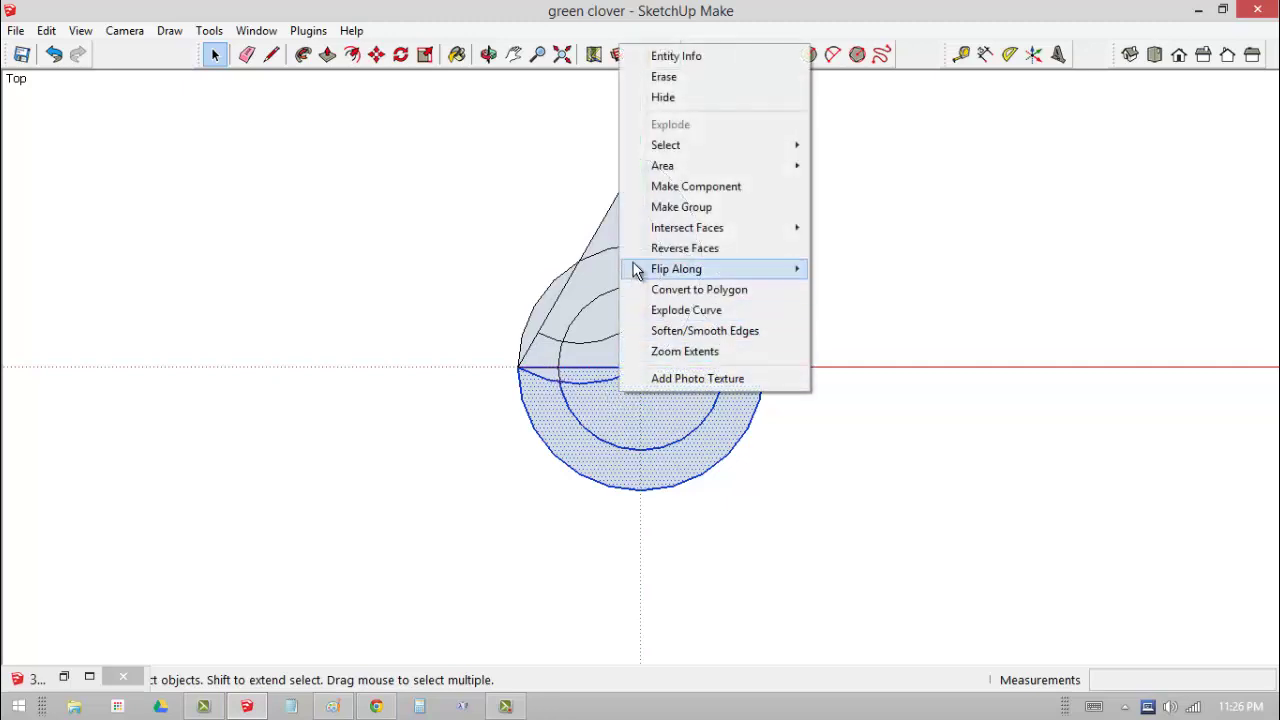
click(675, 207)
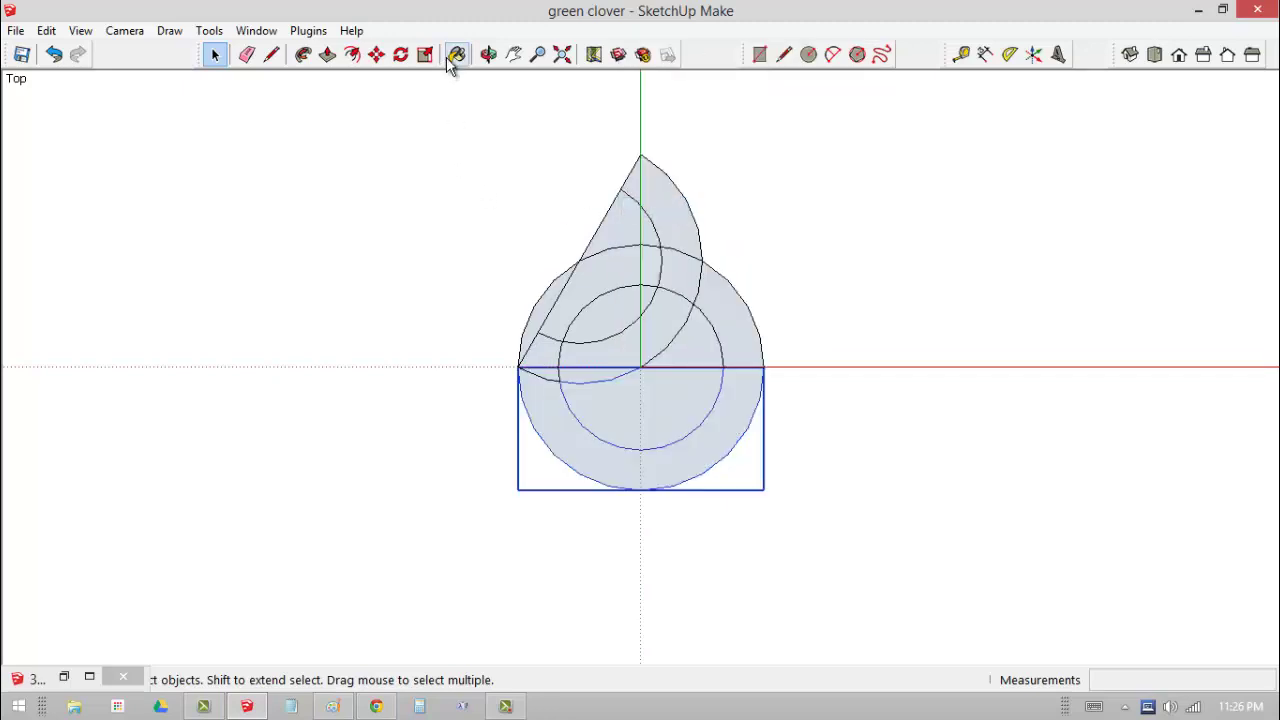
click(400, 54)
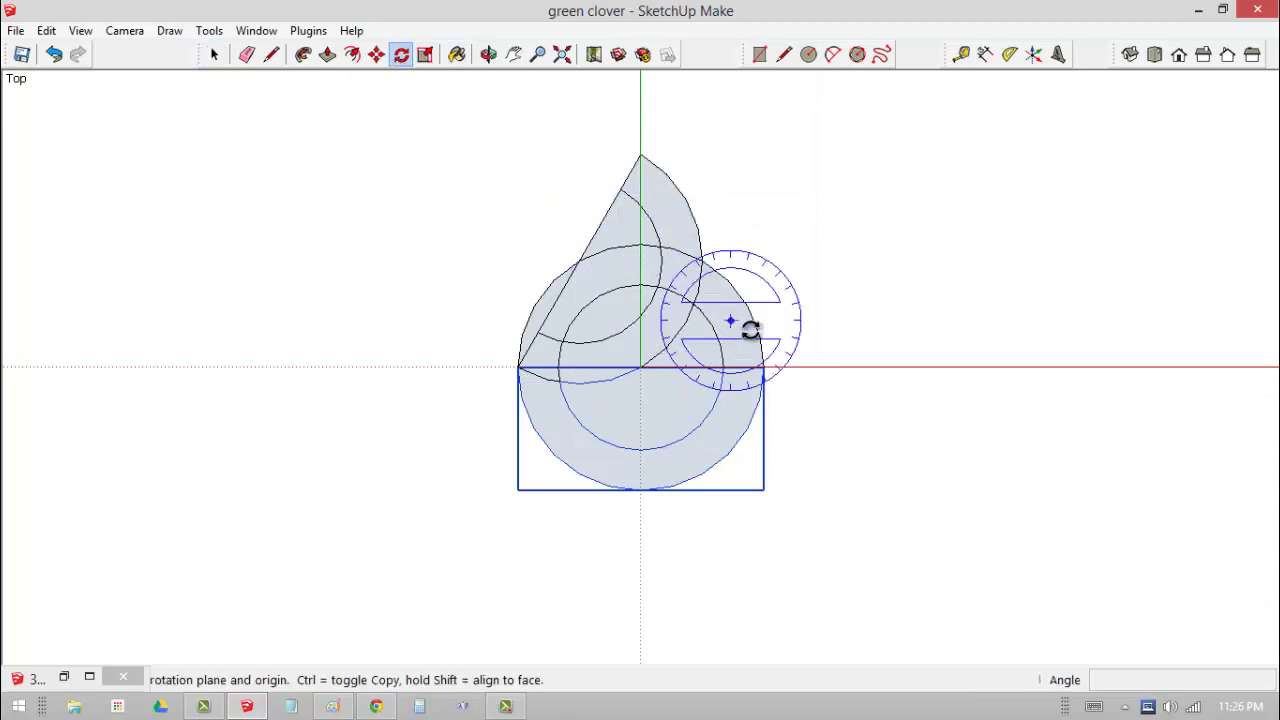
click(763, 368)
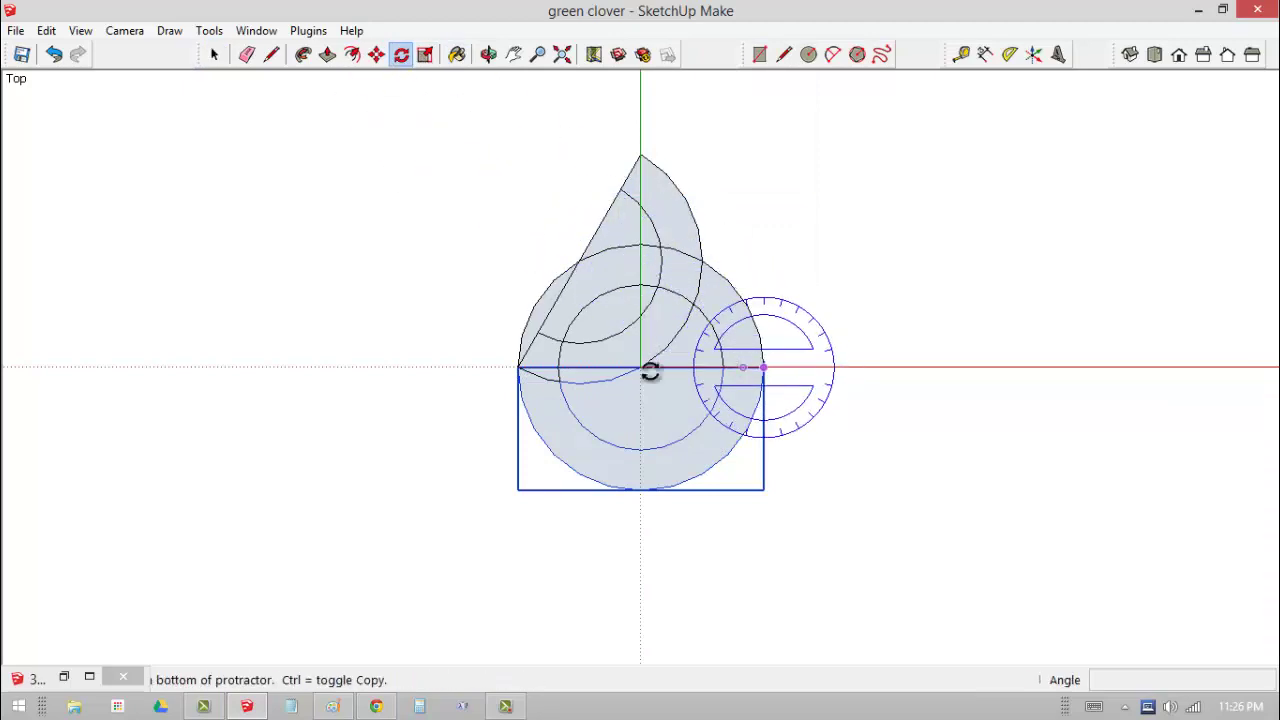
click(518, 368)
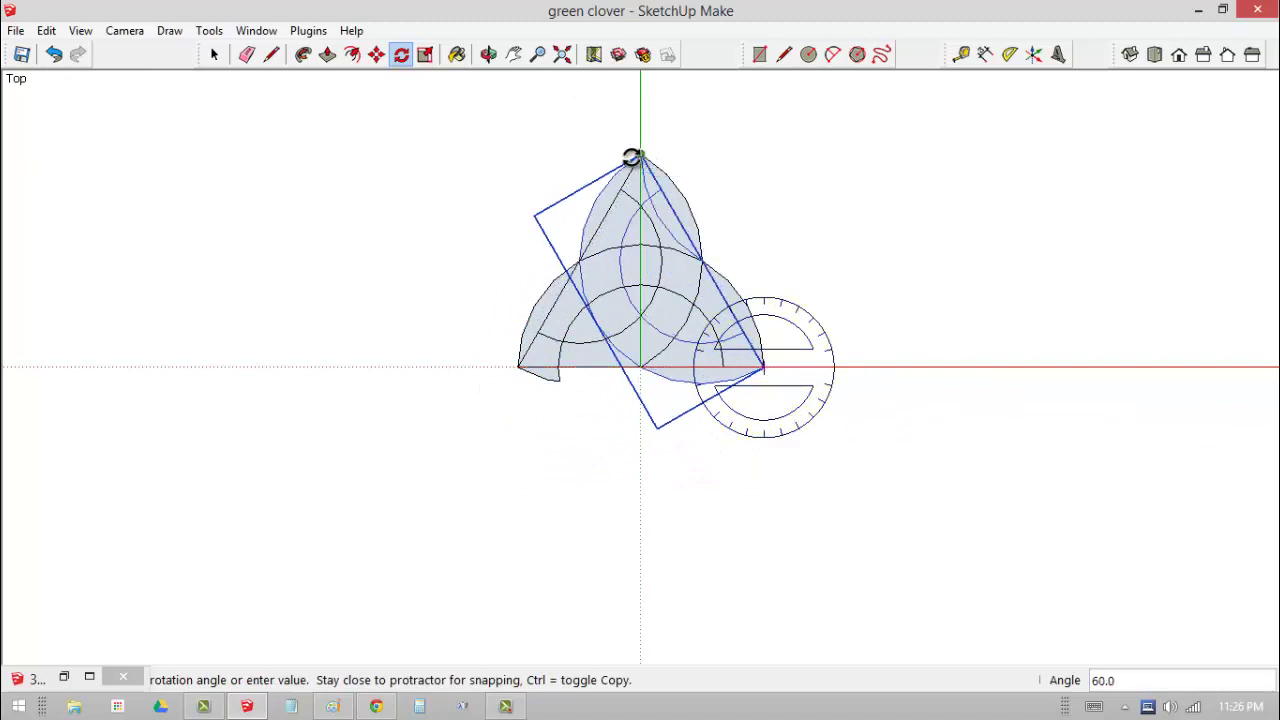
click(626, 153)
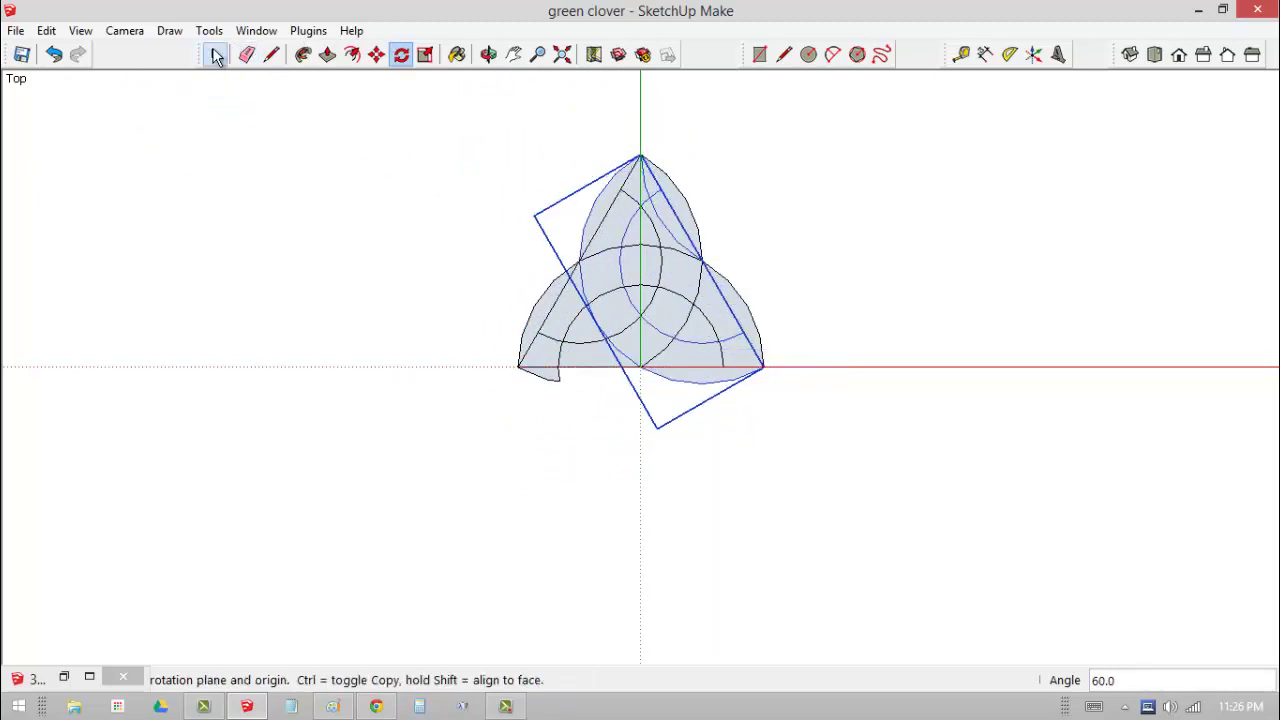
Window-select the whole three-lobed shape and bring up its context menu
click(215, 55)
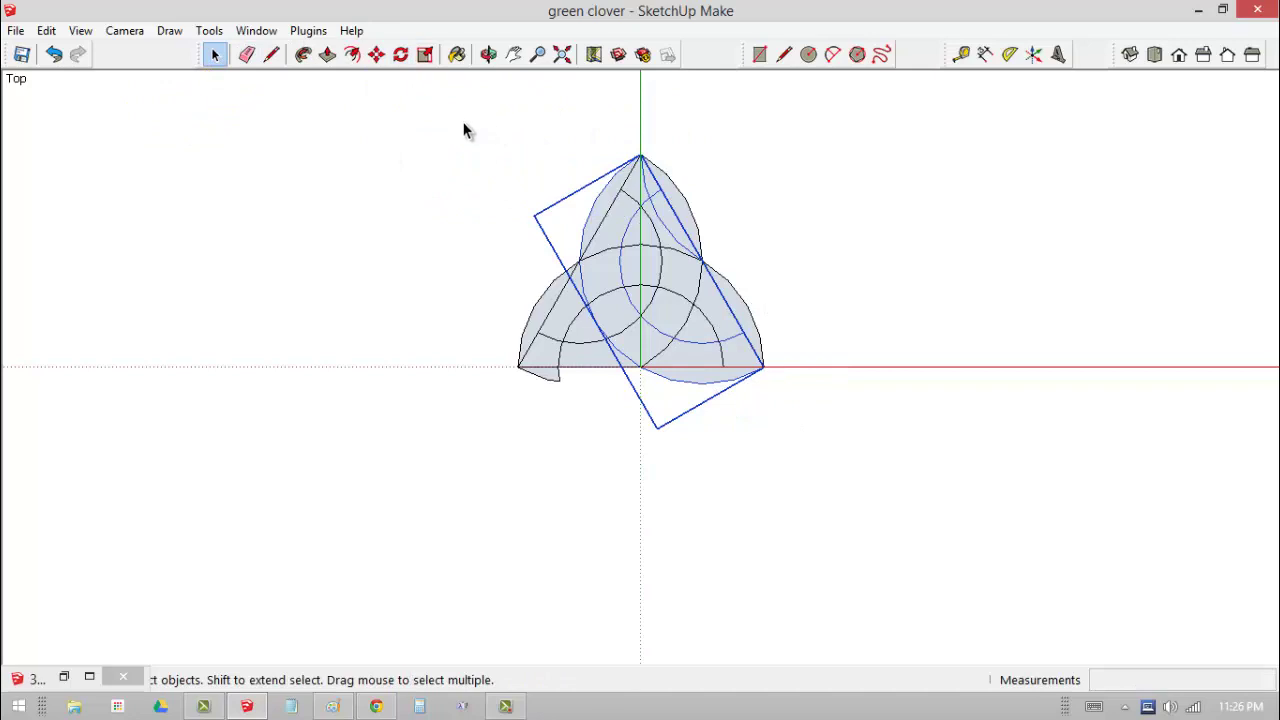
drag(464, 117, 773, 427)
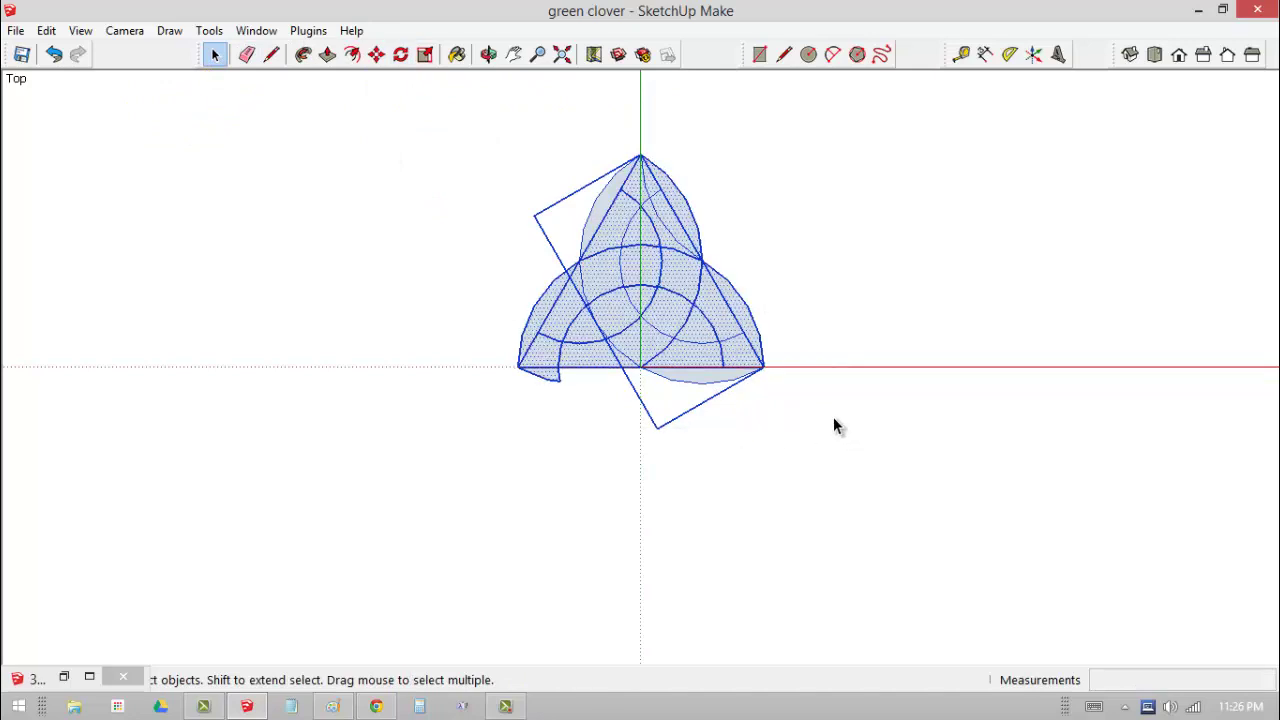
right_click(697, 305)
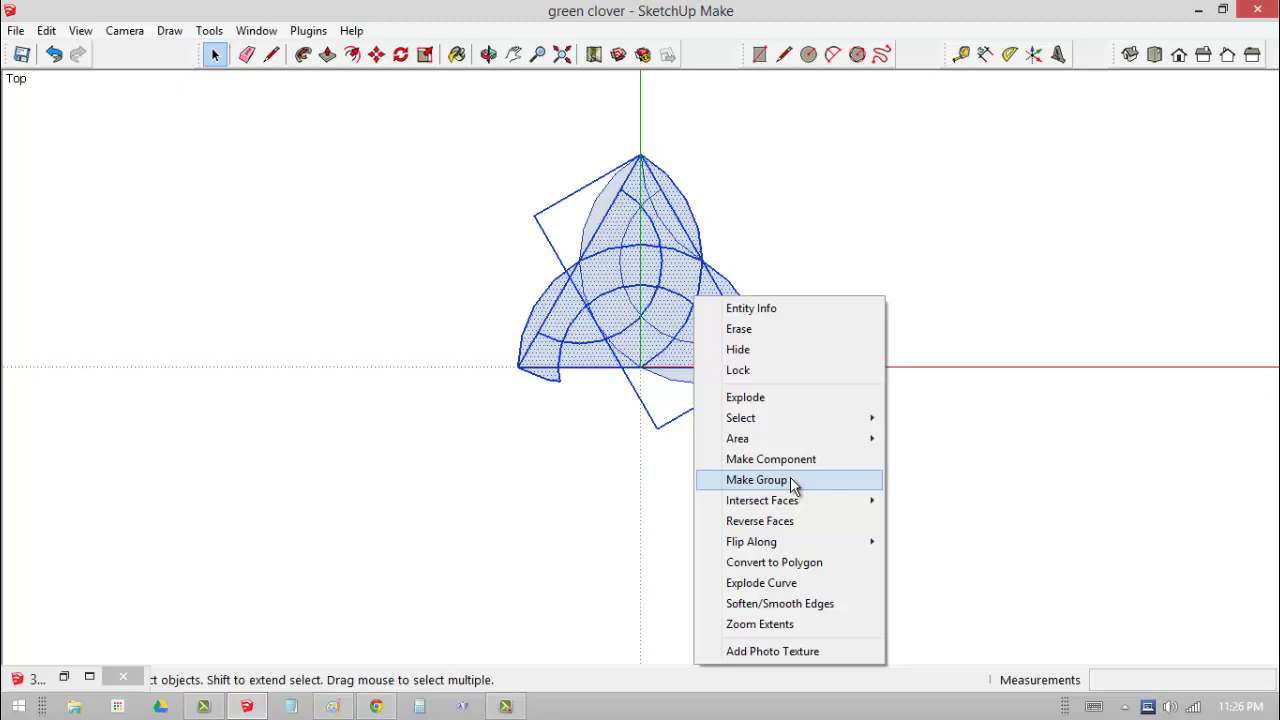
Explode the rotated copy into loose geometry and zoom in on the clover
click(762, 400)
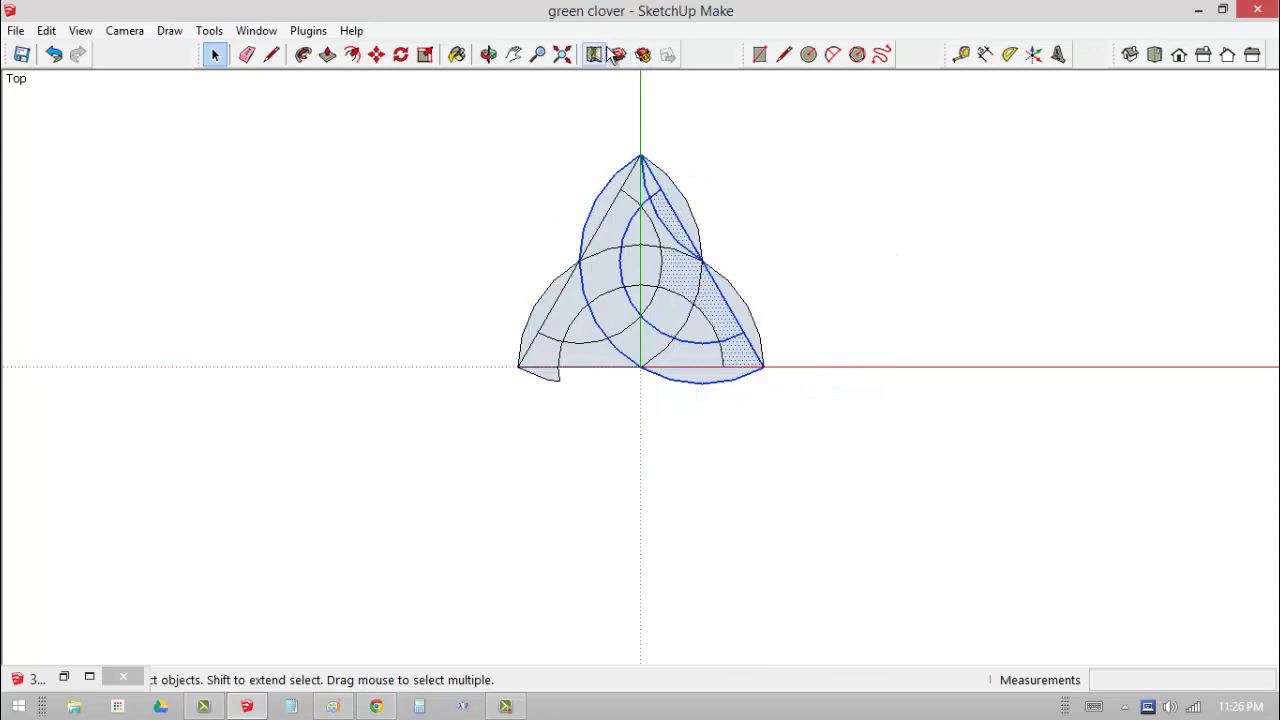
click(513, 55)
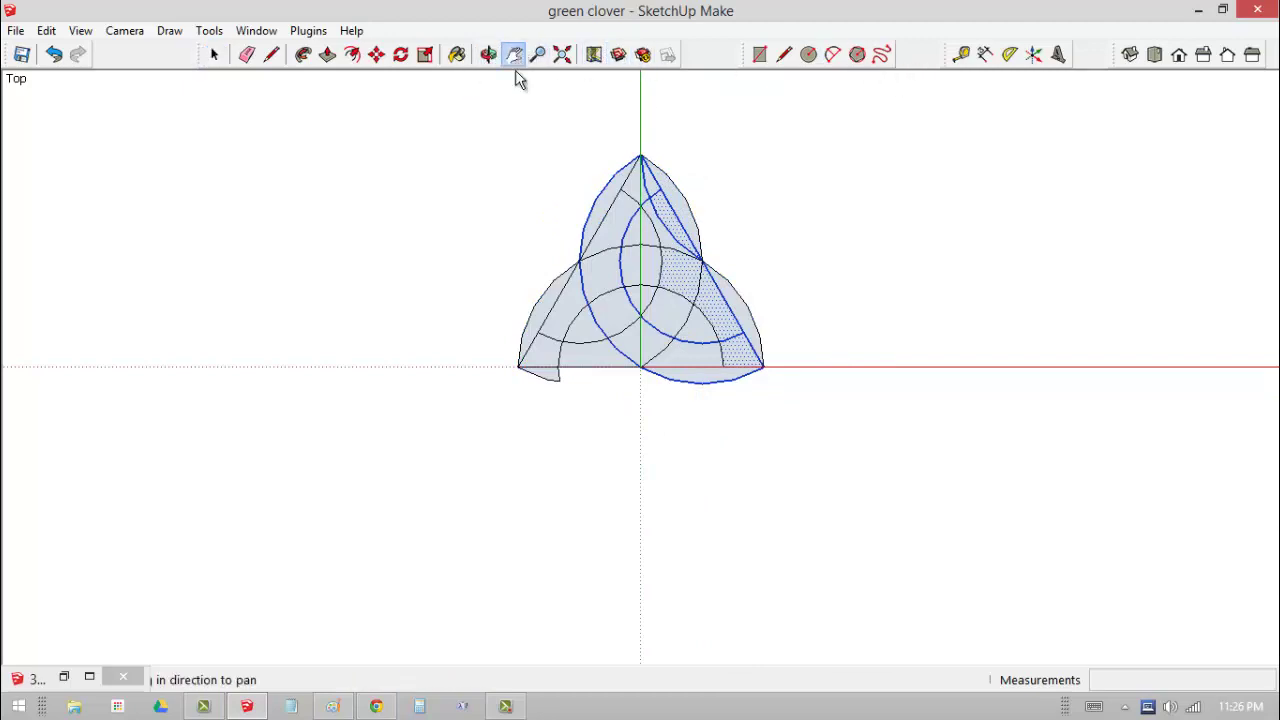
drag(514, 163, 466, 243)
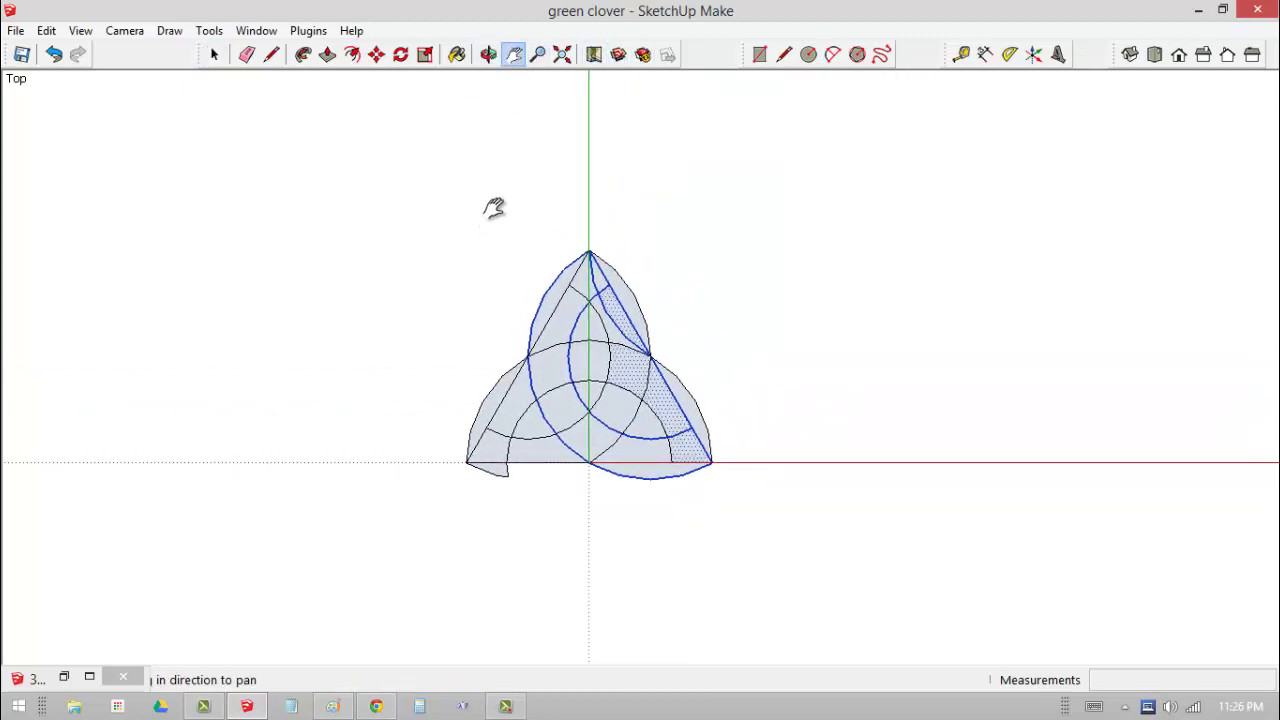
click(536, 54)
drag(588, 397, 609, 203)
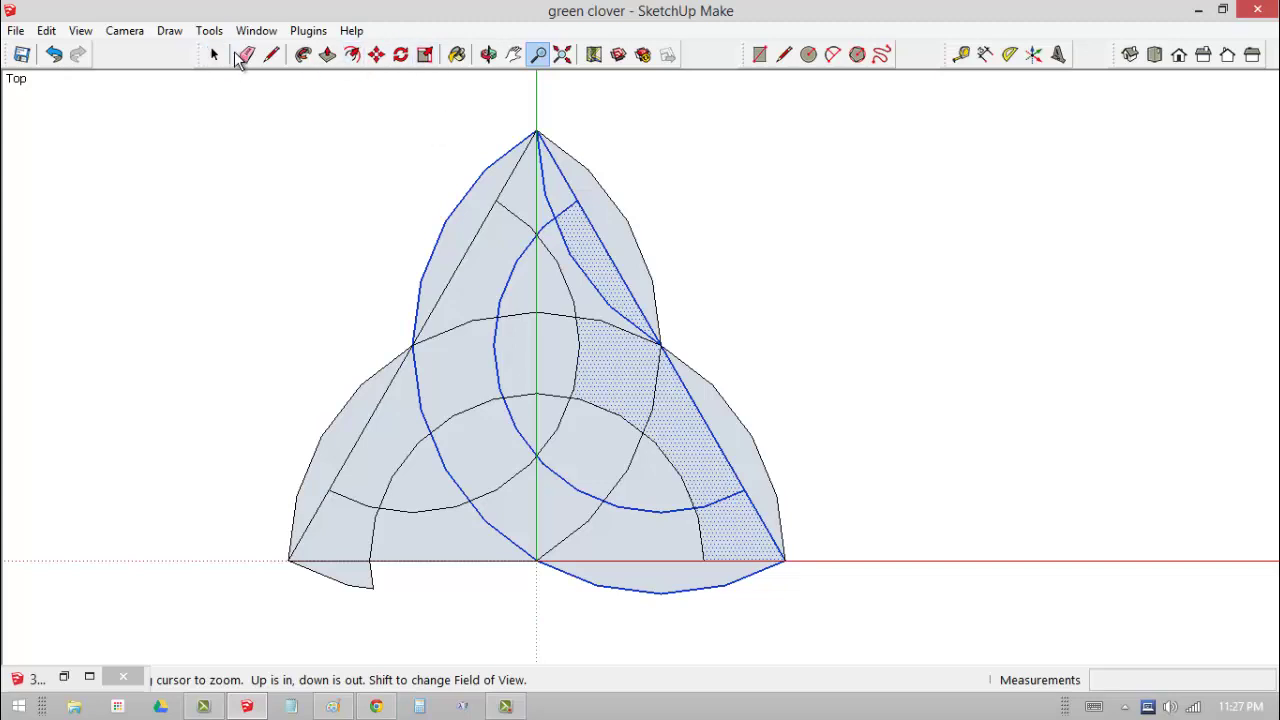
Clear the selection and erase the diagonal construction edges in the top and right lobes
click(214, 55)
click(224, 106)
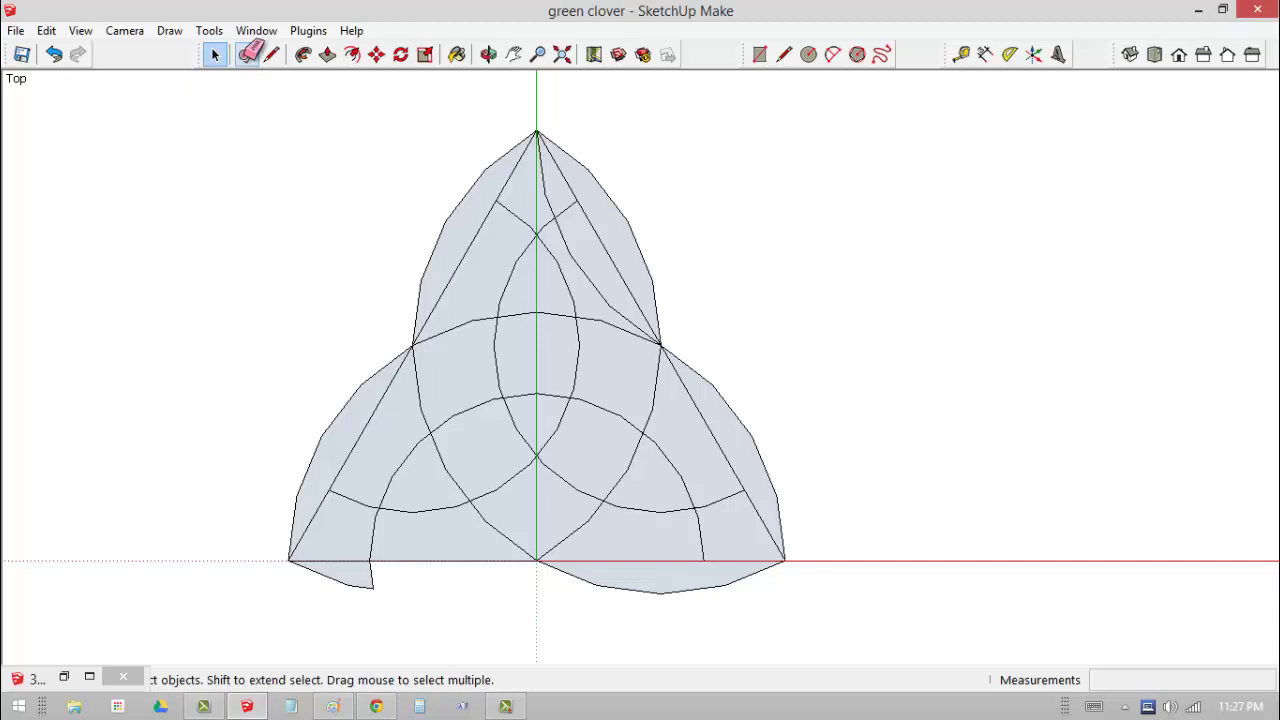
click(246, 56)
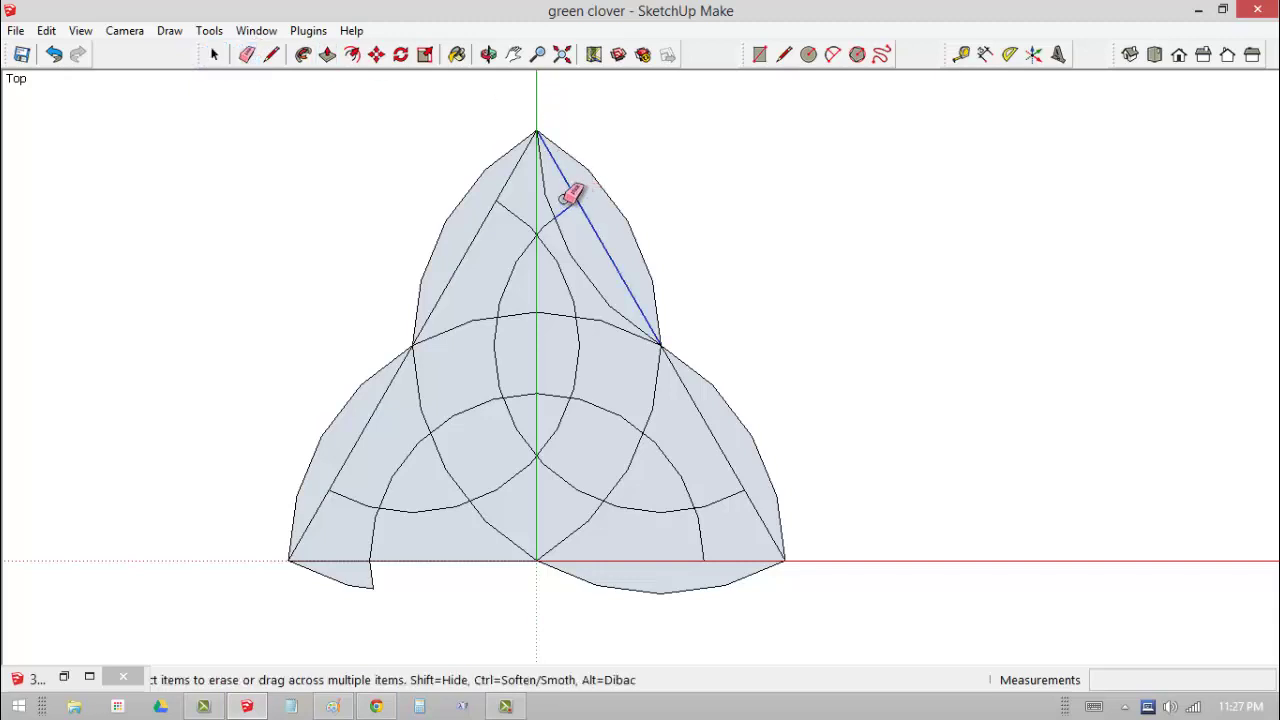
mouse_move(556, 212)
mouse_down()
mouse_move(543, 194)
mouse_move(509, 206)
mouse_move(505, 170)
mouse_move(566, 179)
mouse_up()
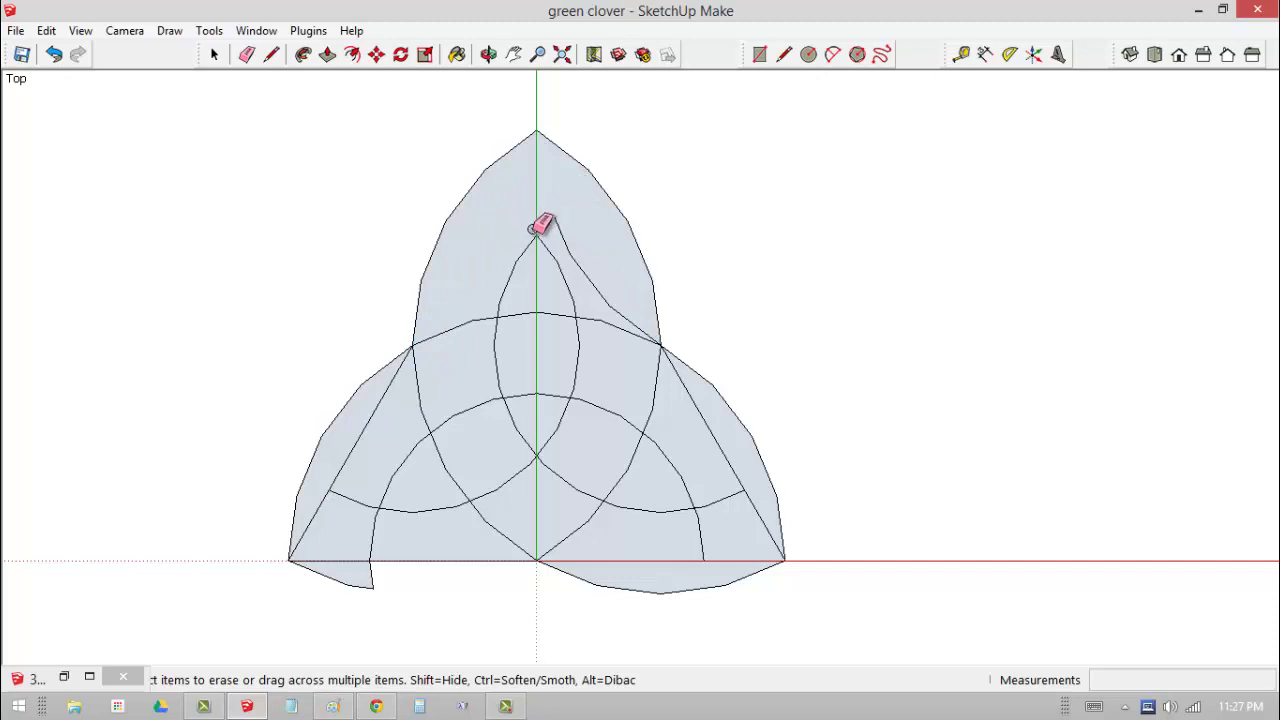
mouse_move(523, 221)
mouse_down()
mouse_move(558, 227)
mouse_move(634, 319)
mouse_up()
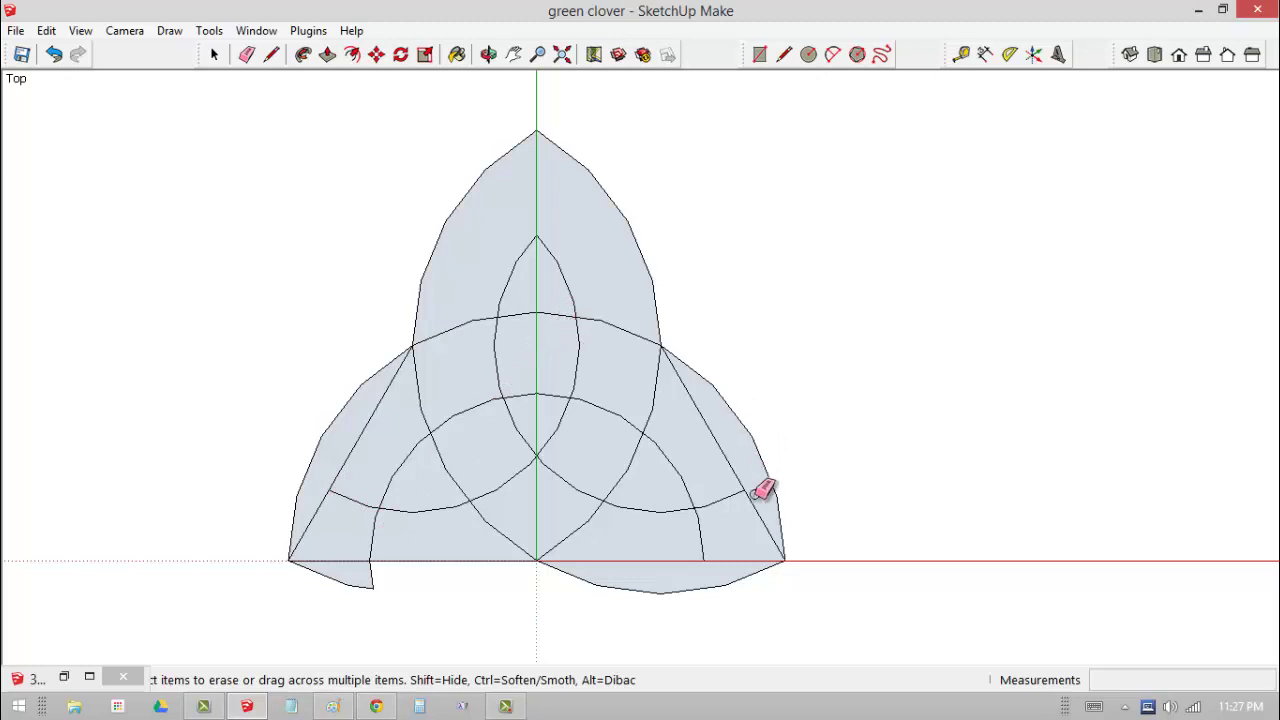
mouse_move(754, 486)
mouse_down()
mouse_move(694, 550)
mouse_move(655, 567)
mouse_move(699, 552)
mouse_move(709, 505)
mouse_up()
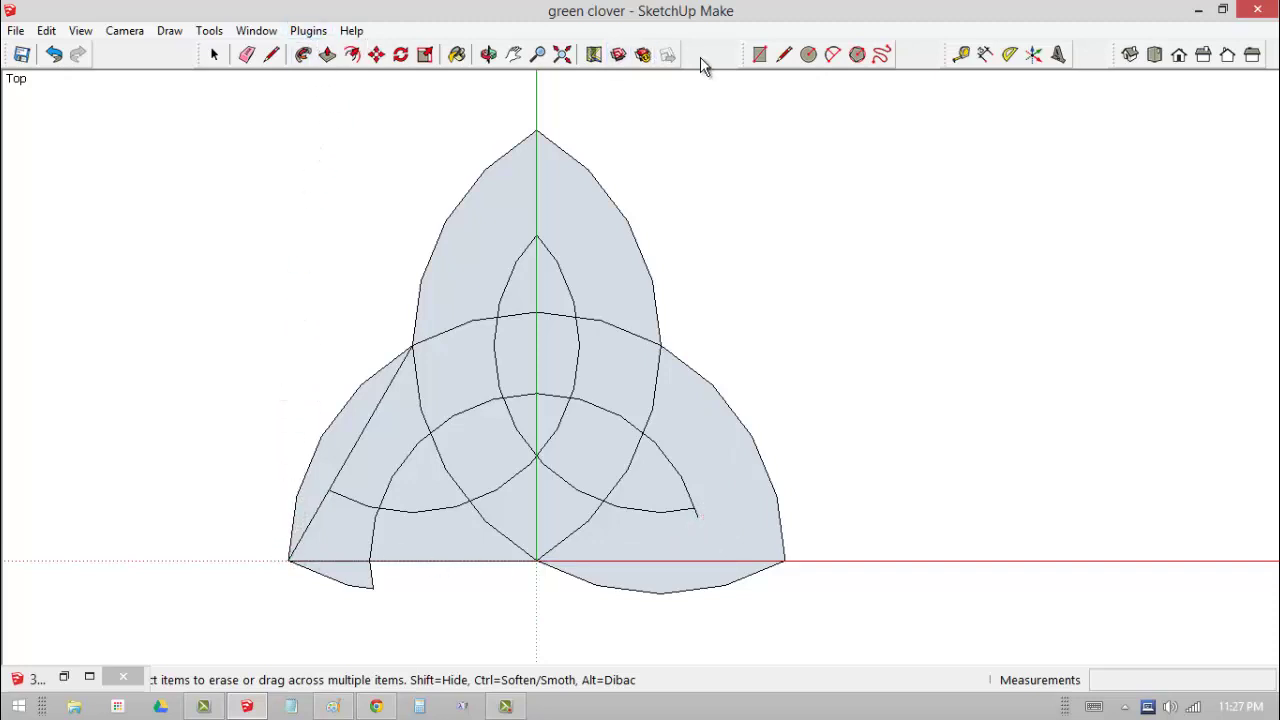
Draw a 2-point arc from the bottom-left notch to the bottom centre, rounding the lobe's outer edge
click(826, 58)
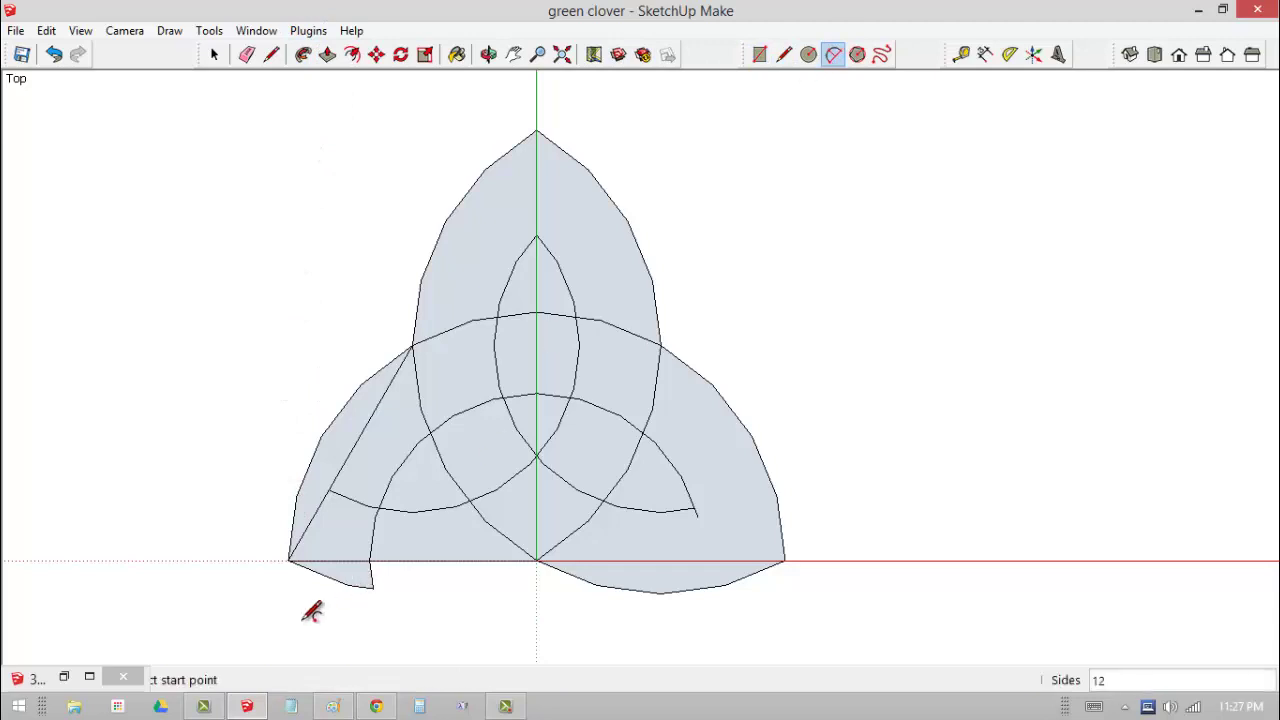
click(373, 588)
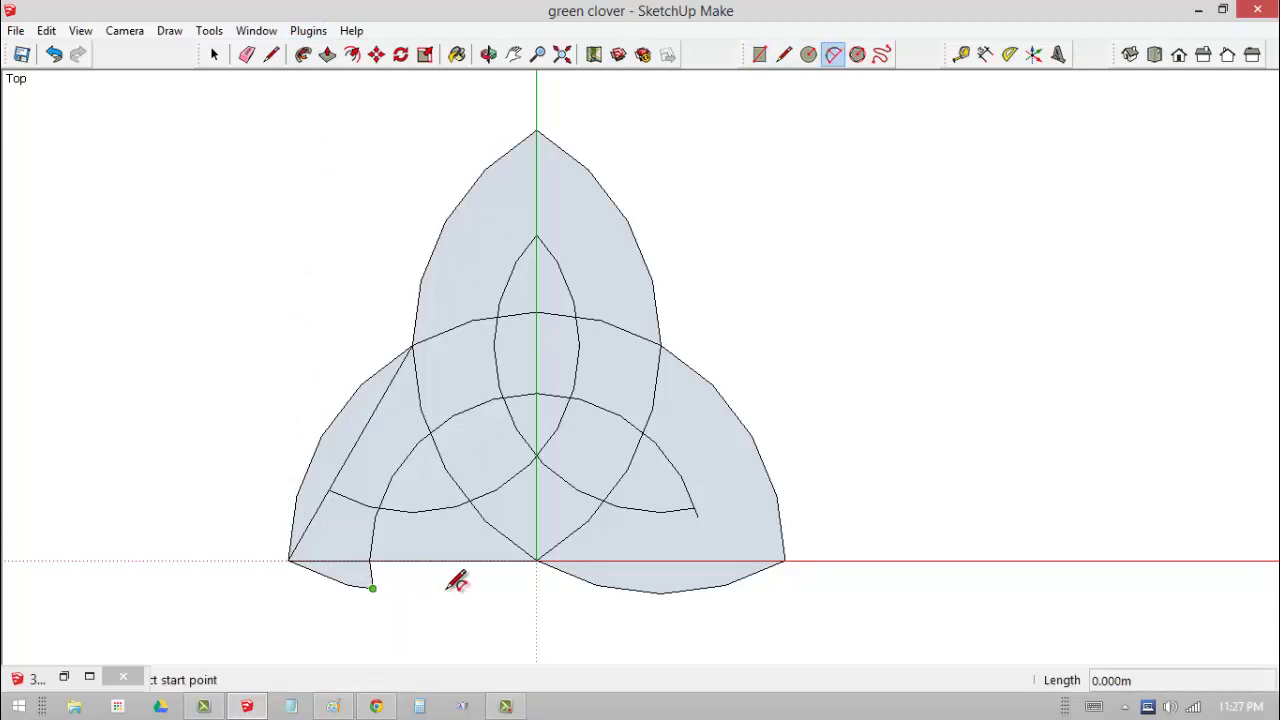
click(537, 560)
click(520, 570)
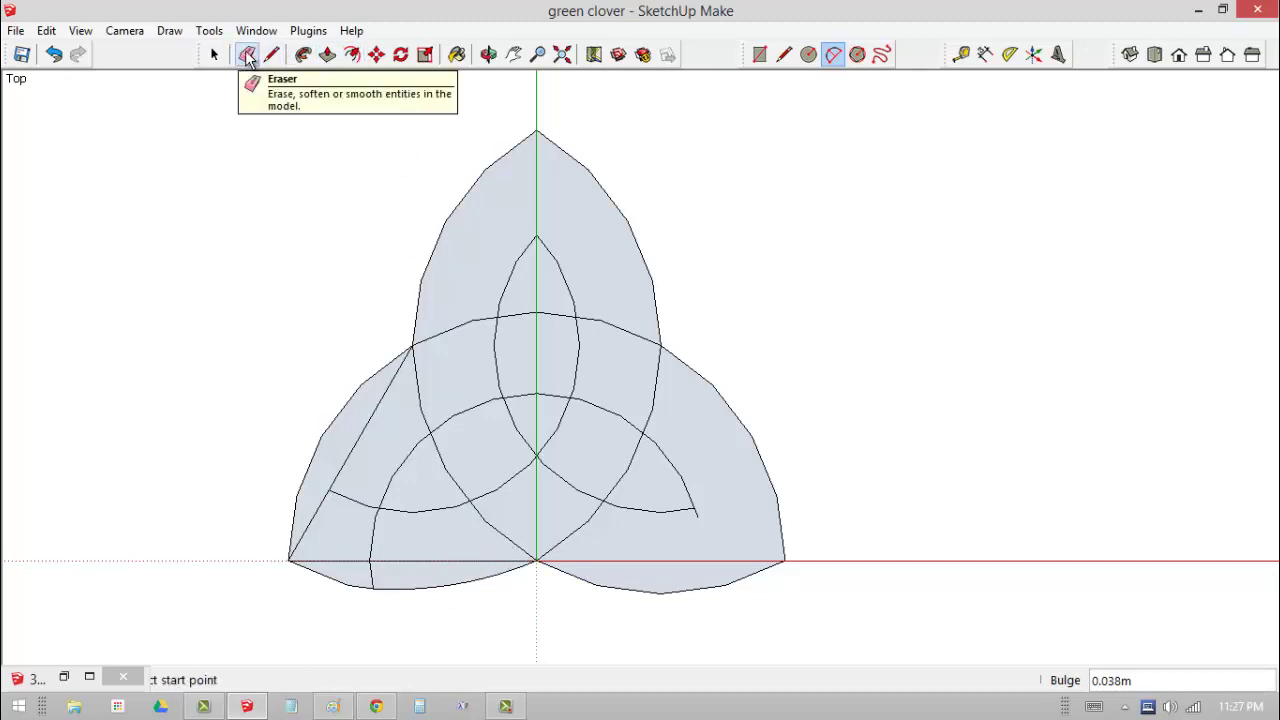
Erase the leftover left diagonal and short edge in the bottom-left lobe
click(245, 56)
mouse_move(333, 490)
mouse_down()
mouse_move(327, 524)
mouse_move(349, 556)
mouse_move(385, 566)
mouse_move(368, 553)
mouse_move(378, 522)
mouse_up()
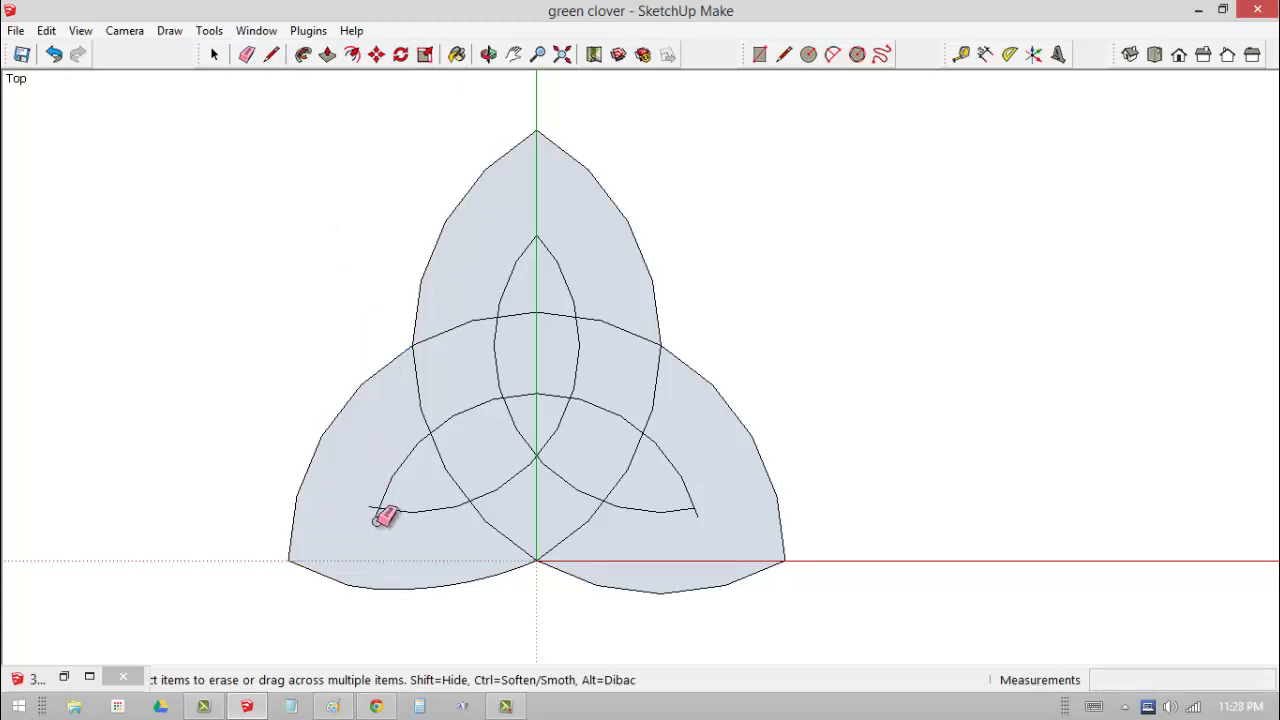
scroll(345, 485, up, 2)
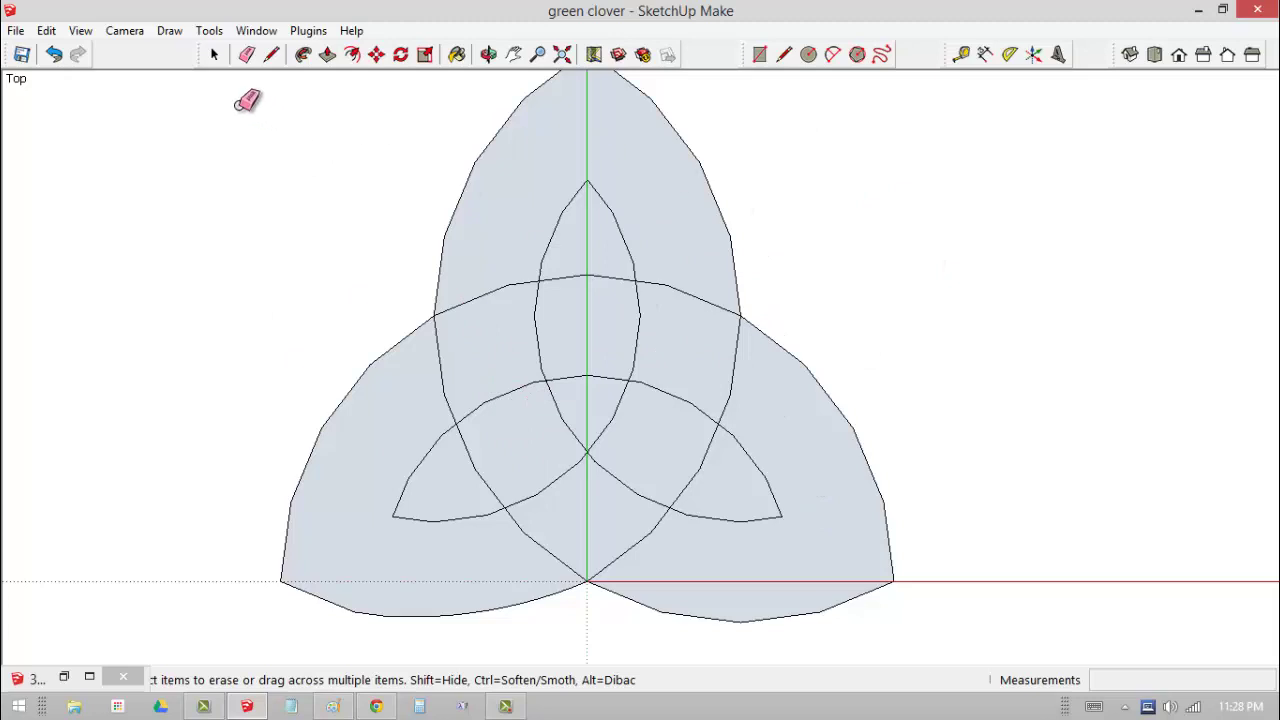
Erase the top and central inner lens faces
click(214, 54)
click(582, 247)
right_click(582, 245)
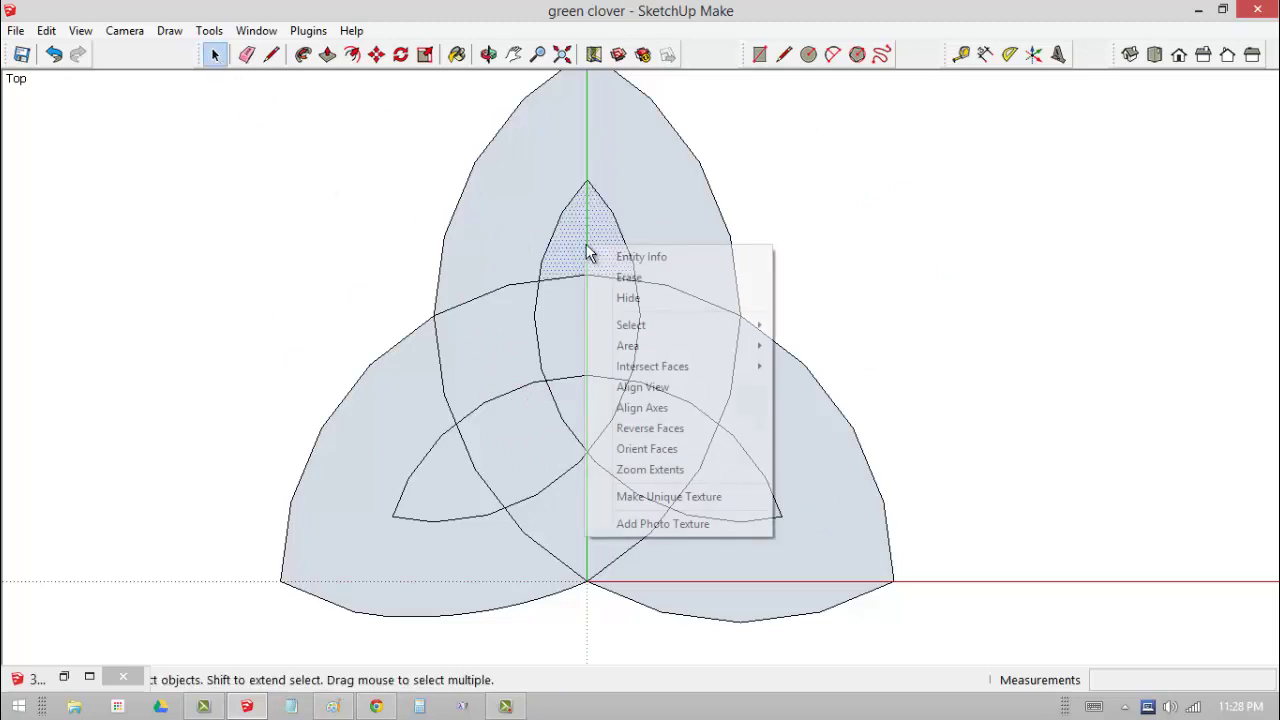
click(657, 280)
right_click(594, 416)
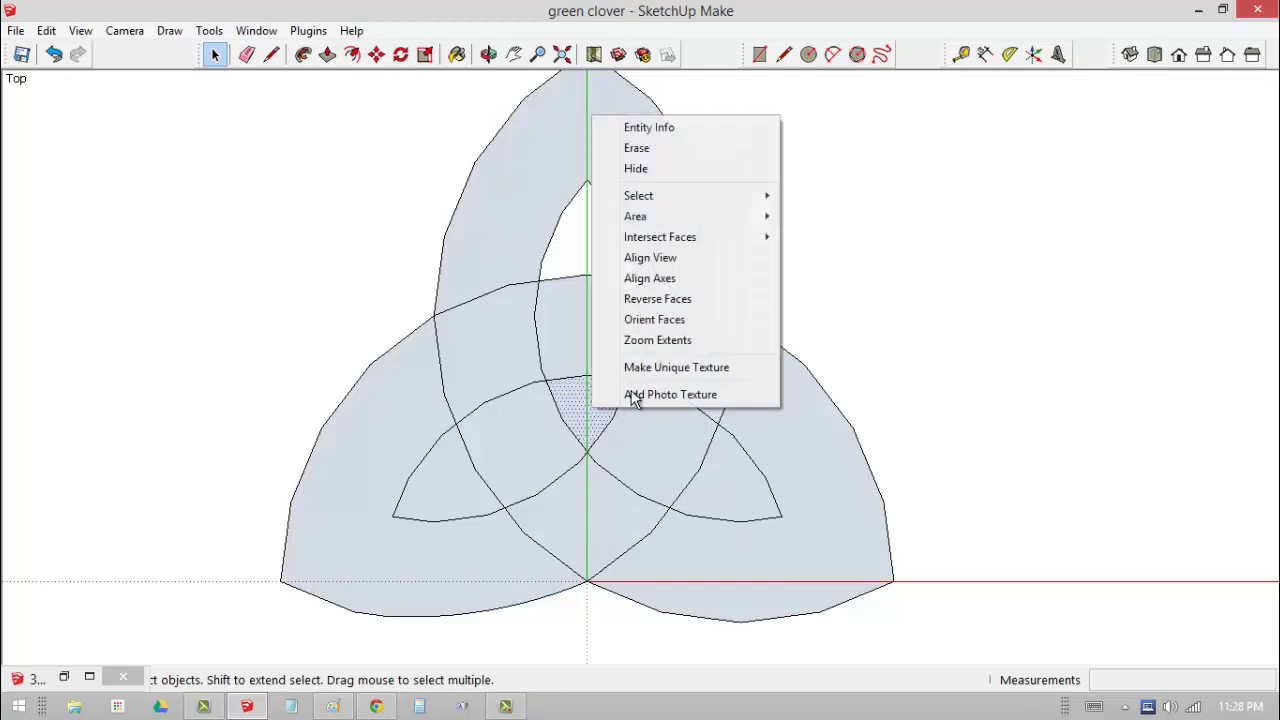
click(650, 150)
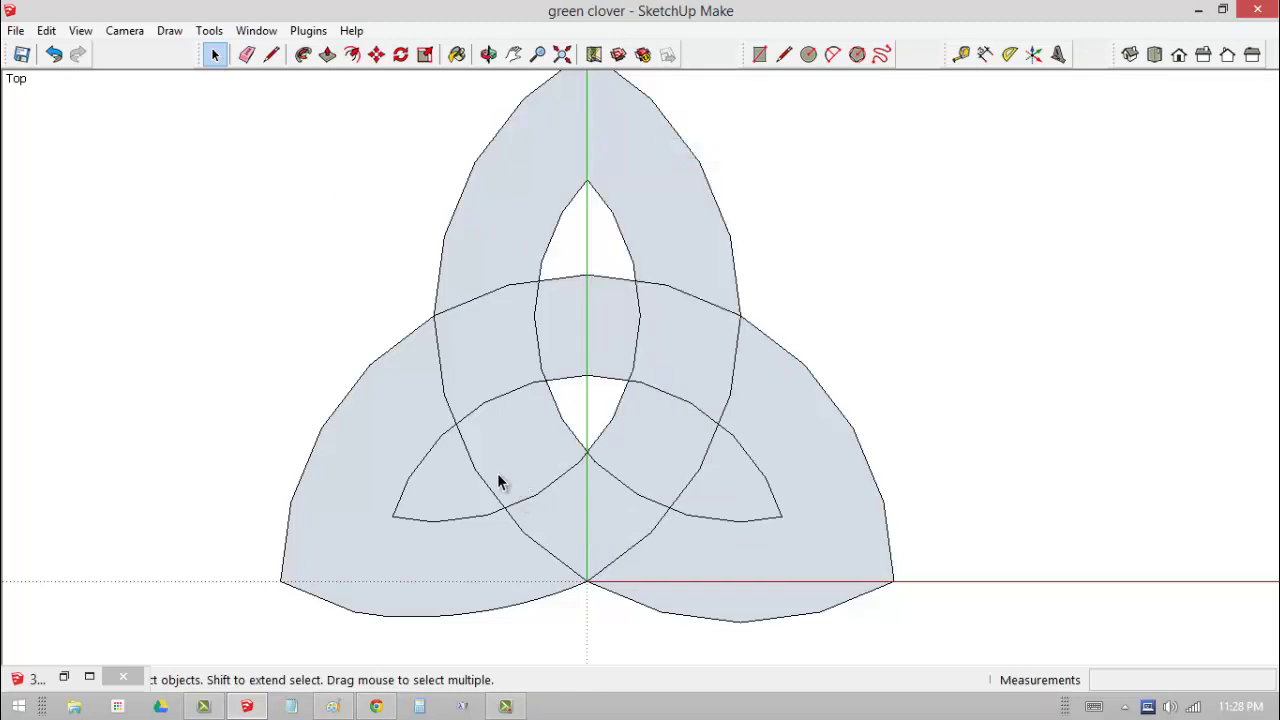
Erase the lower-left and lower-right inner lens faces
click(429, 500)
right_click(431, 498)
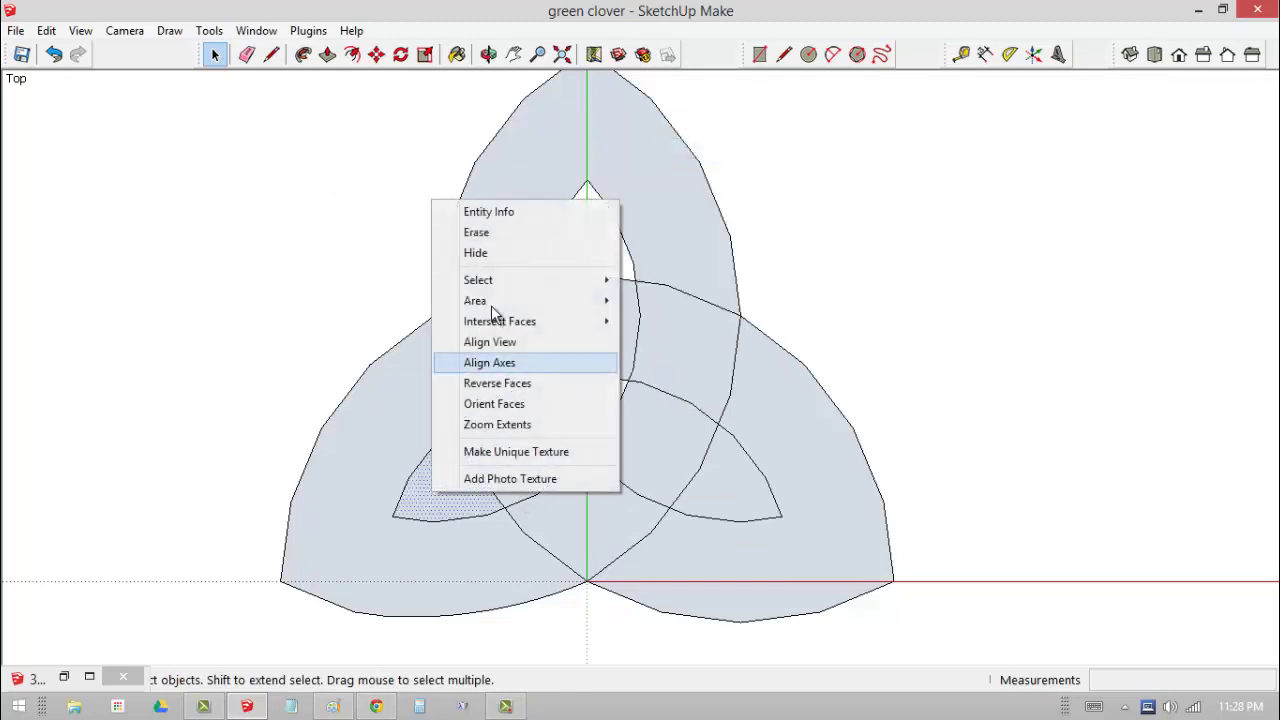
click(495, 241)
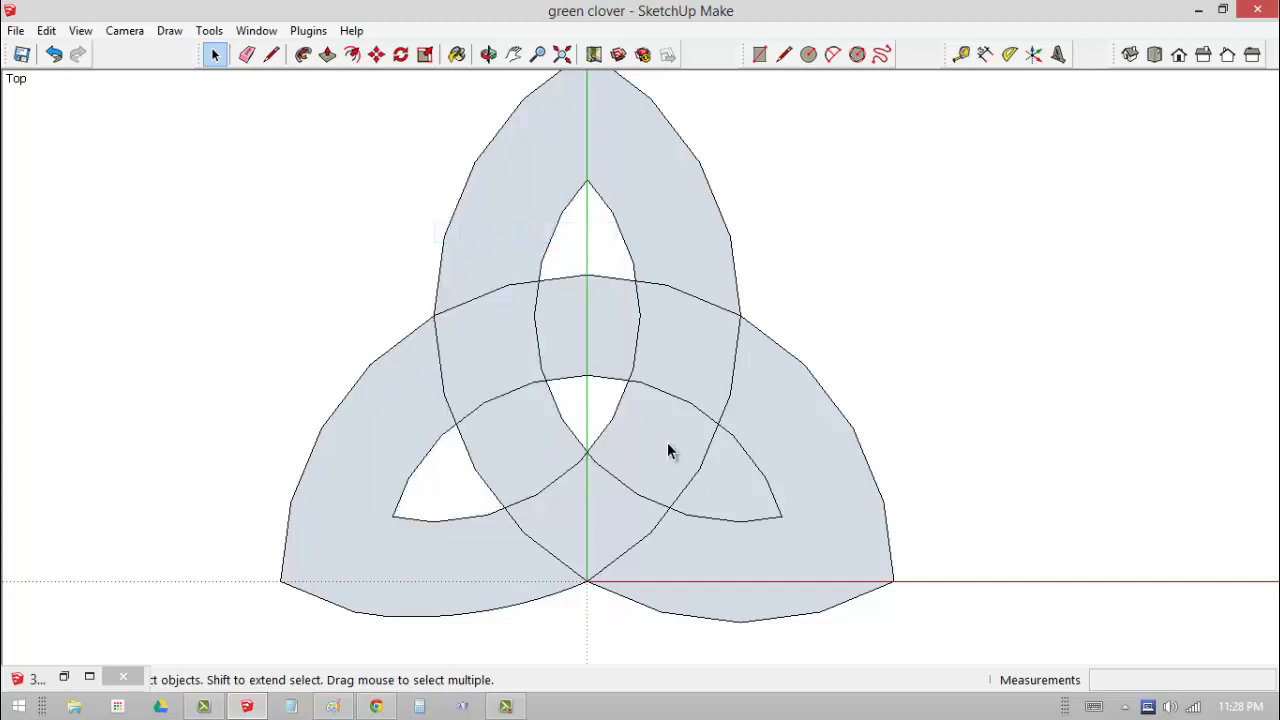
click(738, 493)
right_click(740, 490)
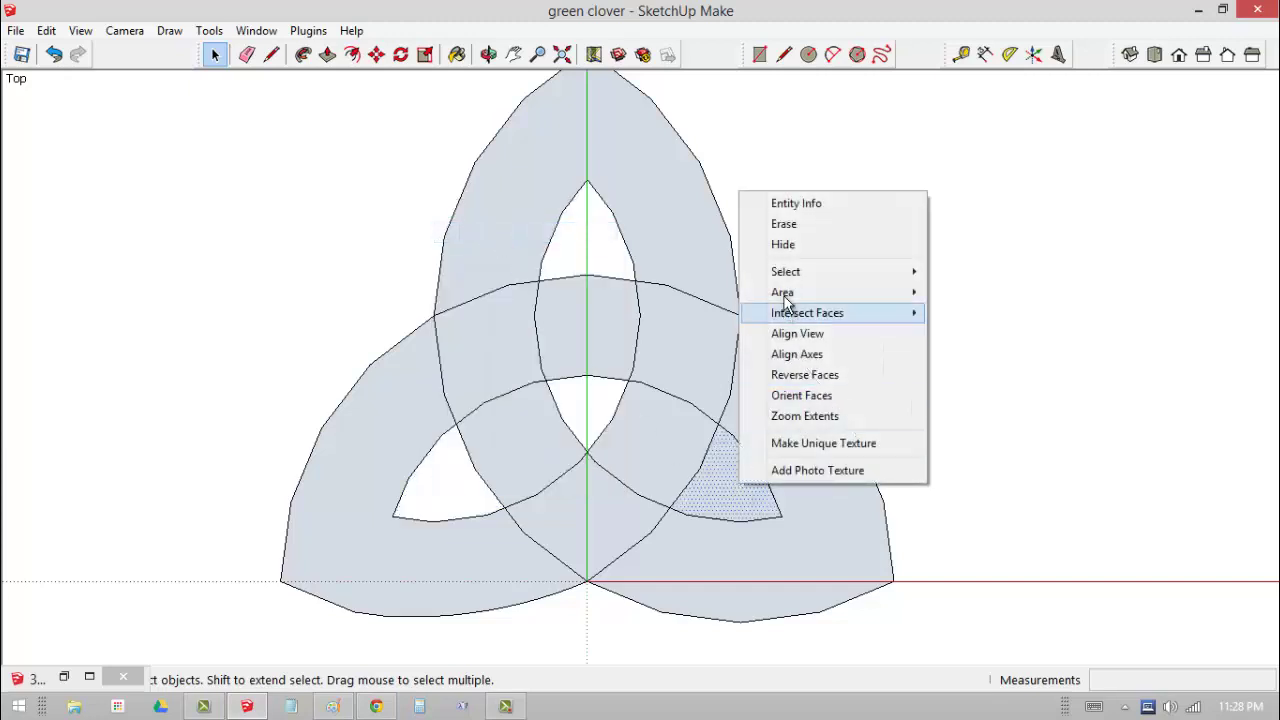
click(797, 226)
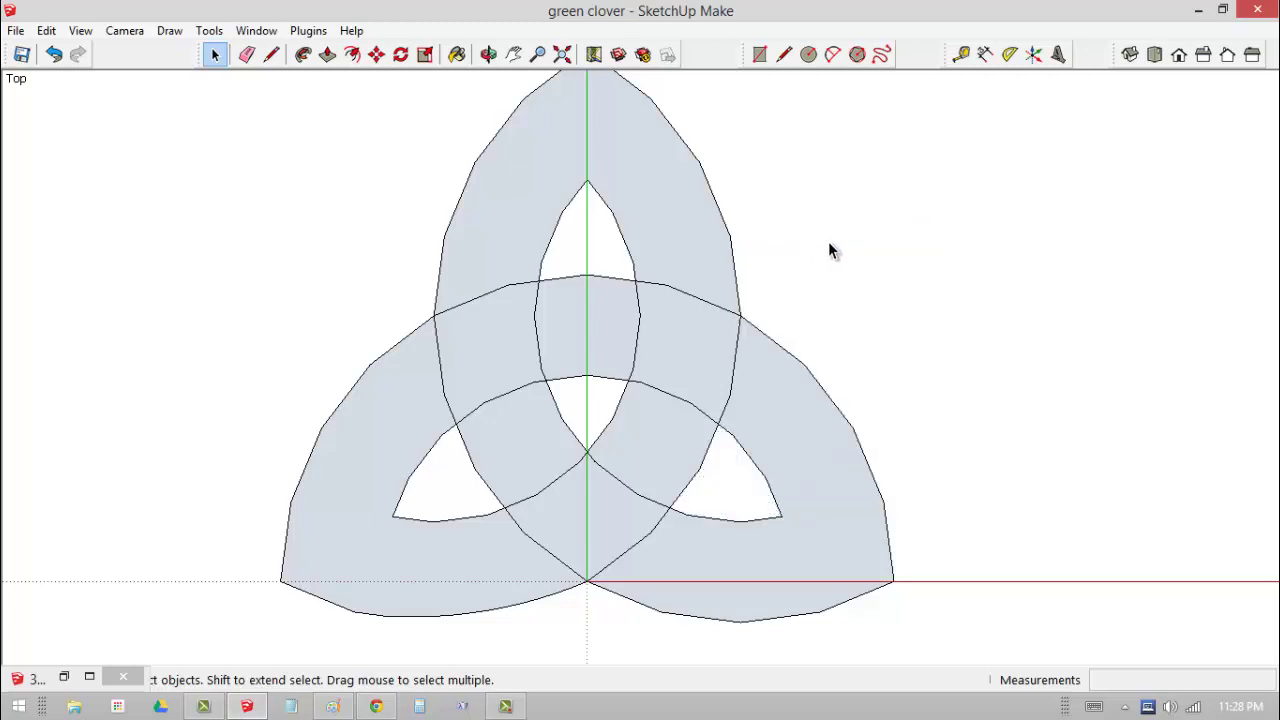
Select the whole triquetra to check the openings, then clear the selection
scroll(833, 247, down, 3)
drag(412, 106, 1030, 567)
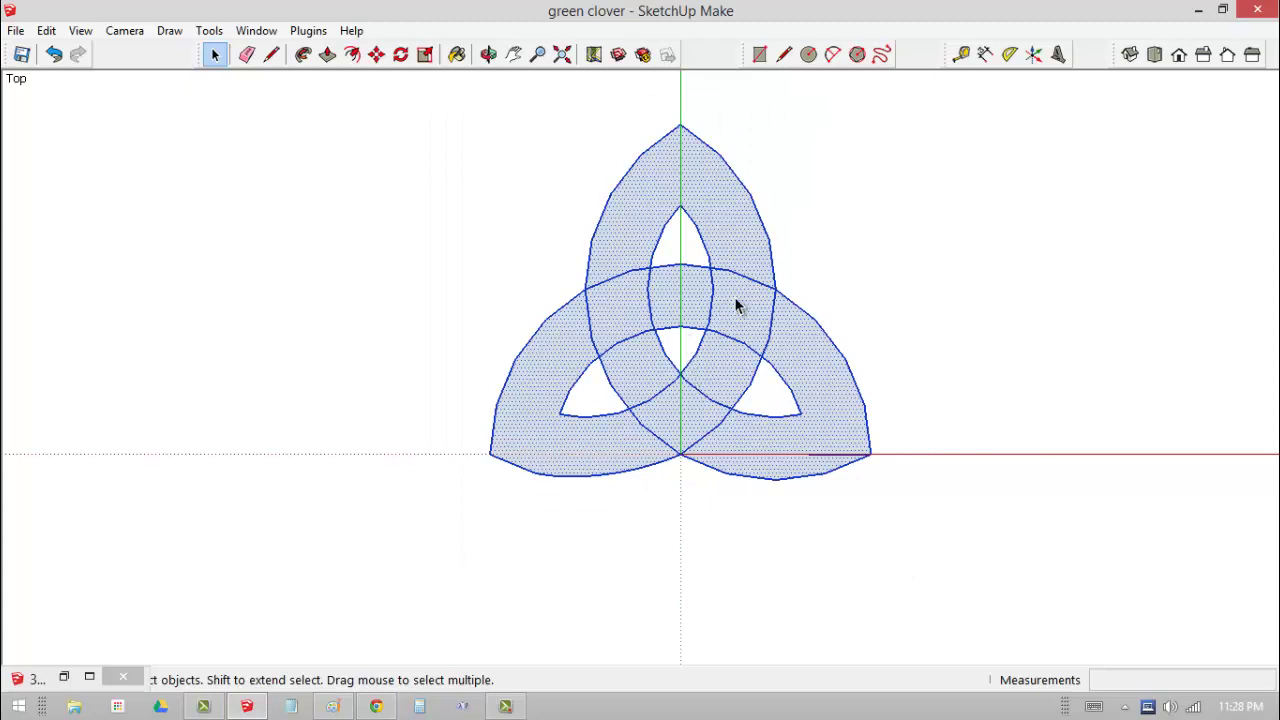
click(798, 262)
scroll(699, 350, up, 3)
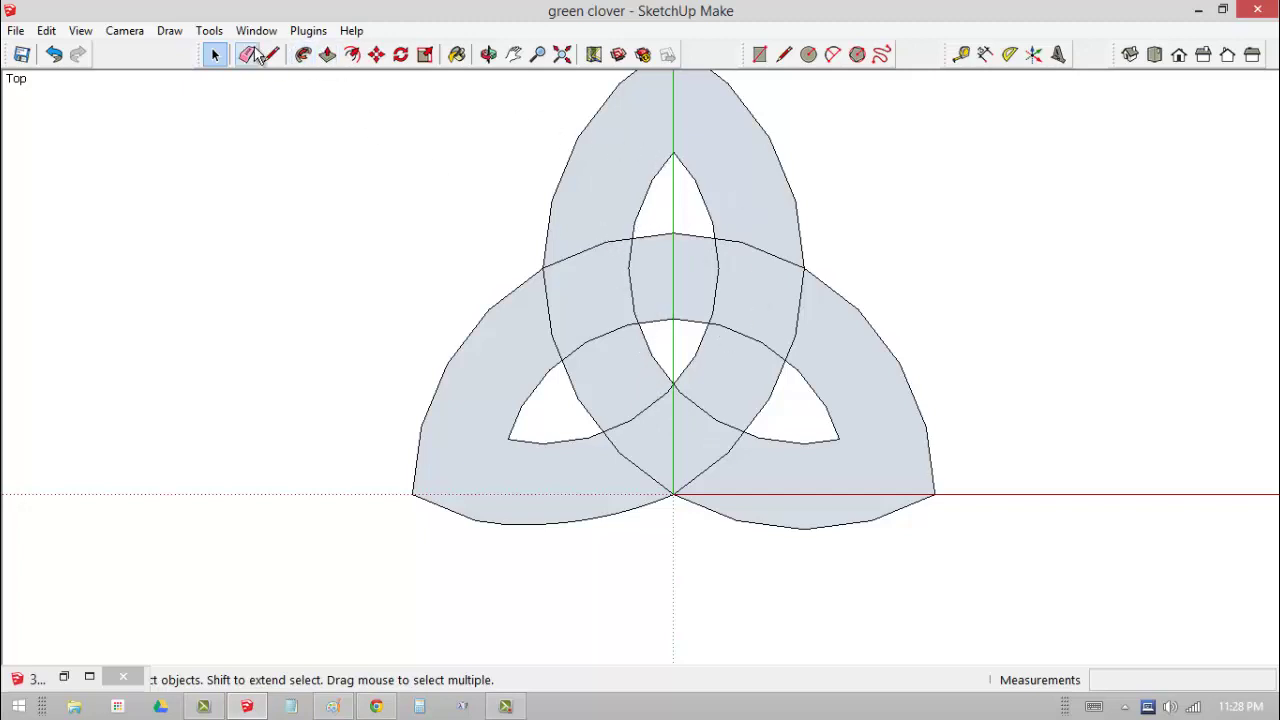
Erase the edges bounding and running below the right lobe
click(246, 54)
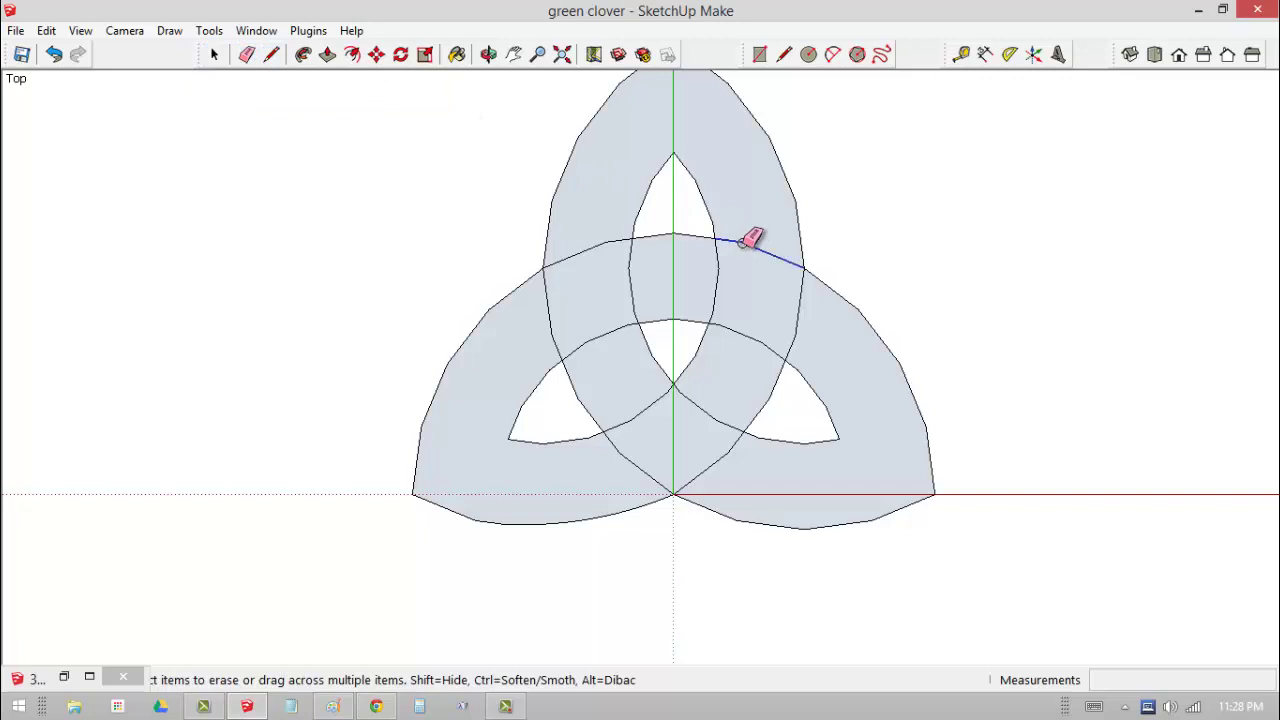
click(742, 243)
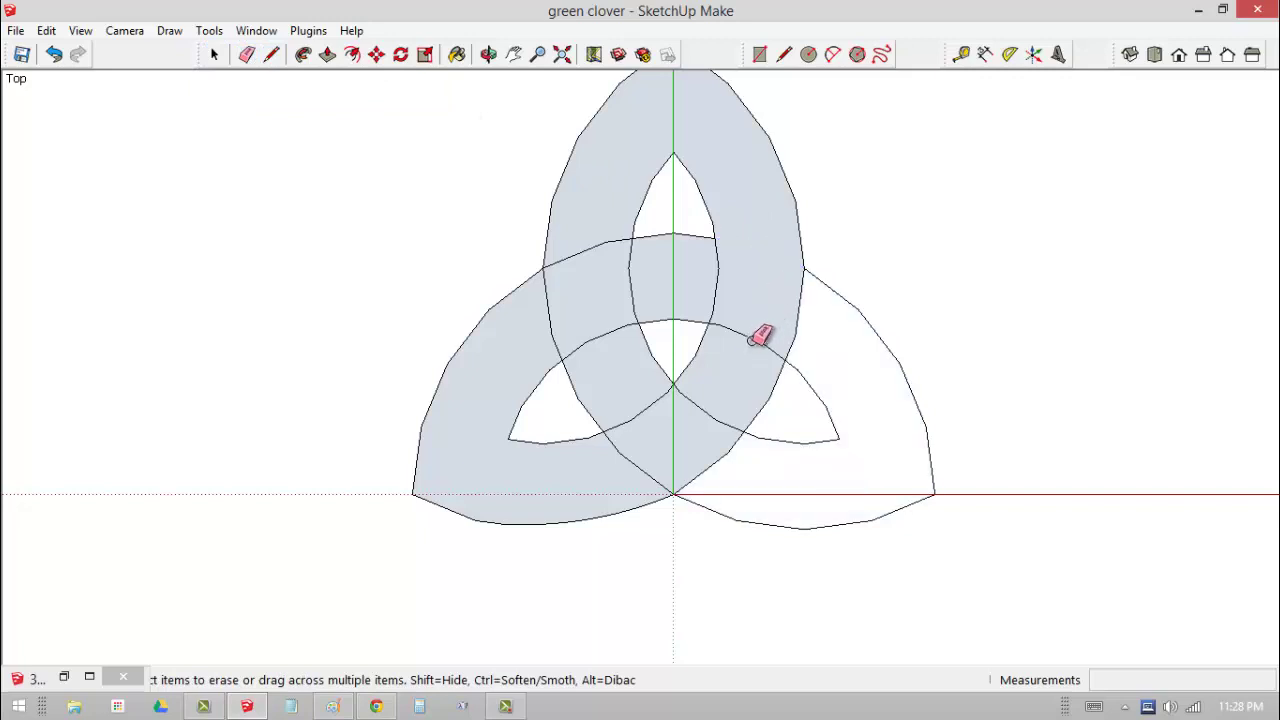
mouse_move(751, 341)
mouse_down()
mouse_move(724, 322)
mouse_move(763, 331)
mouse_up()
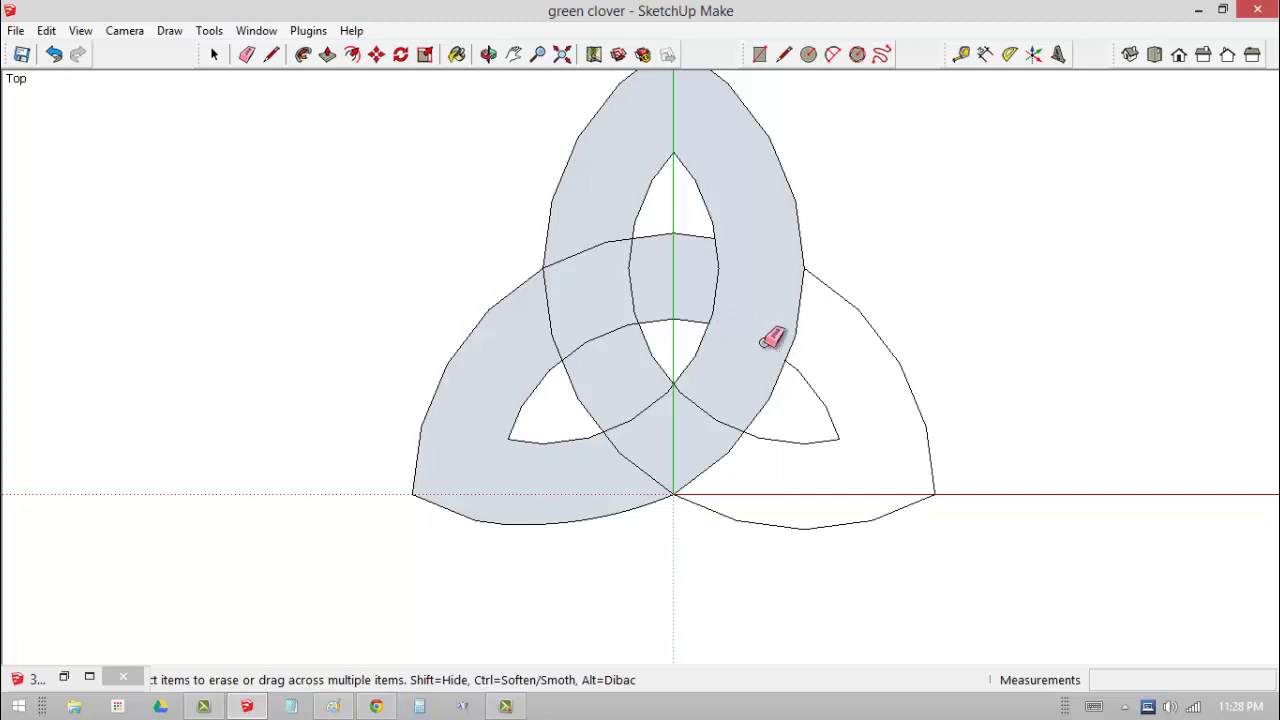
scroll(772, 338, up, 5)
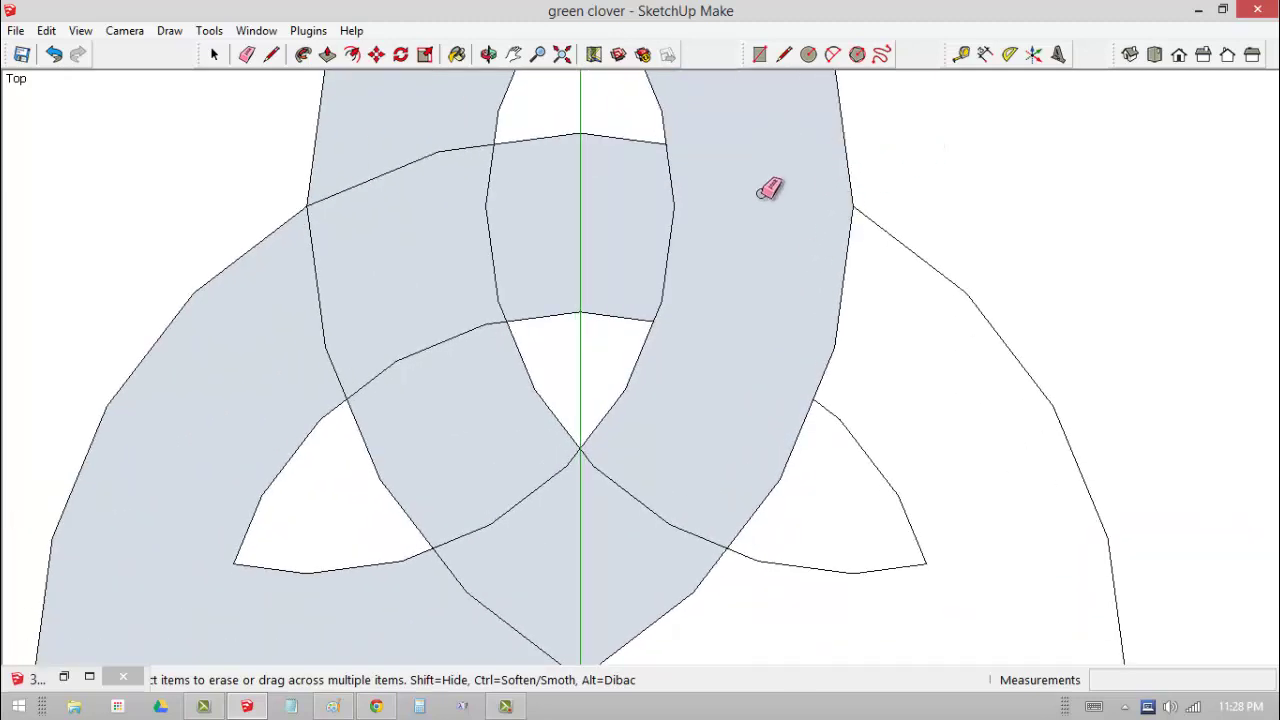
Redraw two lines in the right lobe to restore its lost faces
click(272, 53)
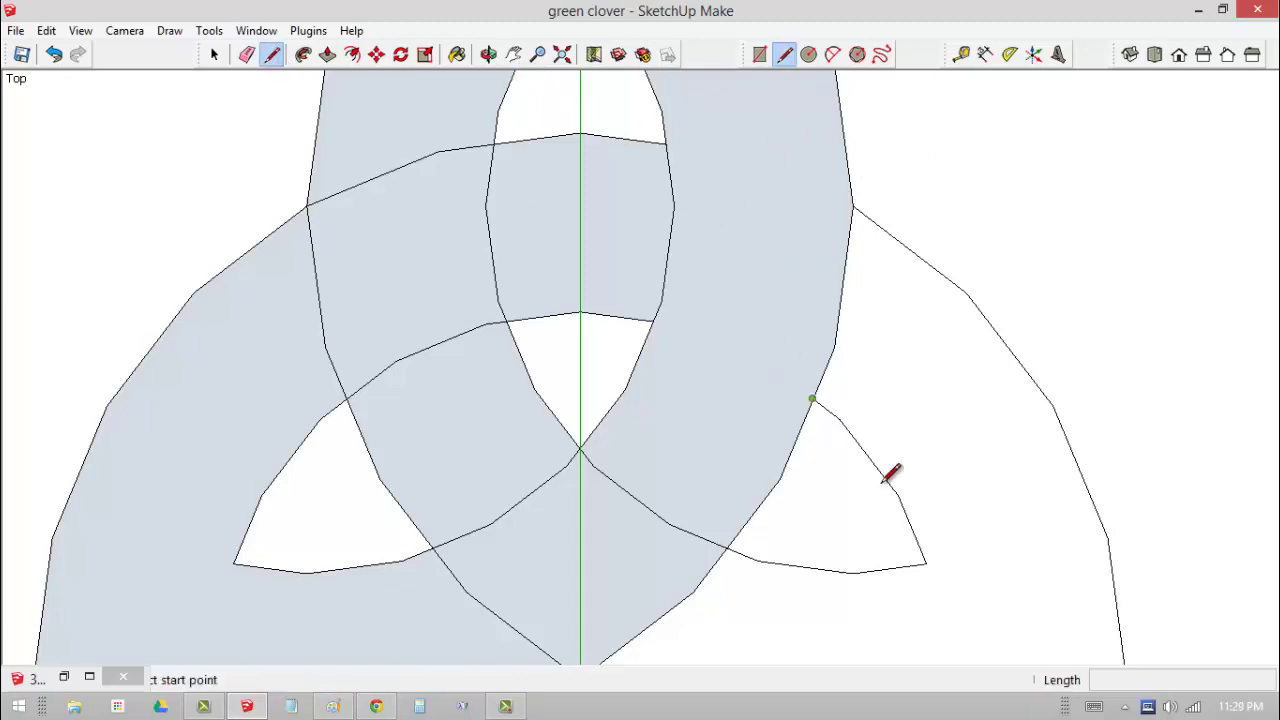
click(926, 564)
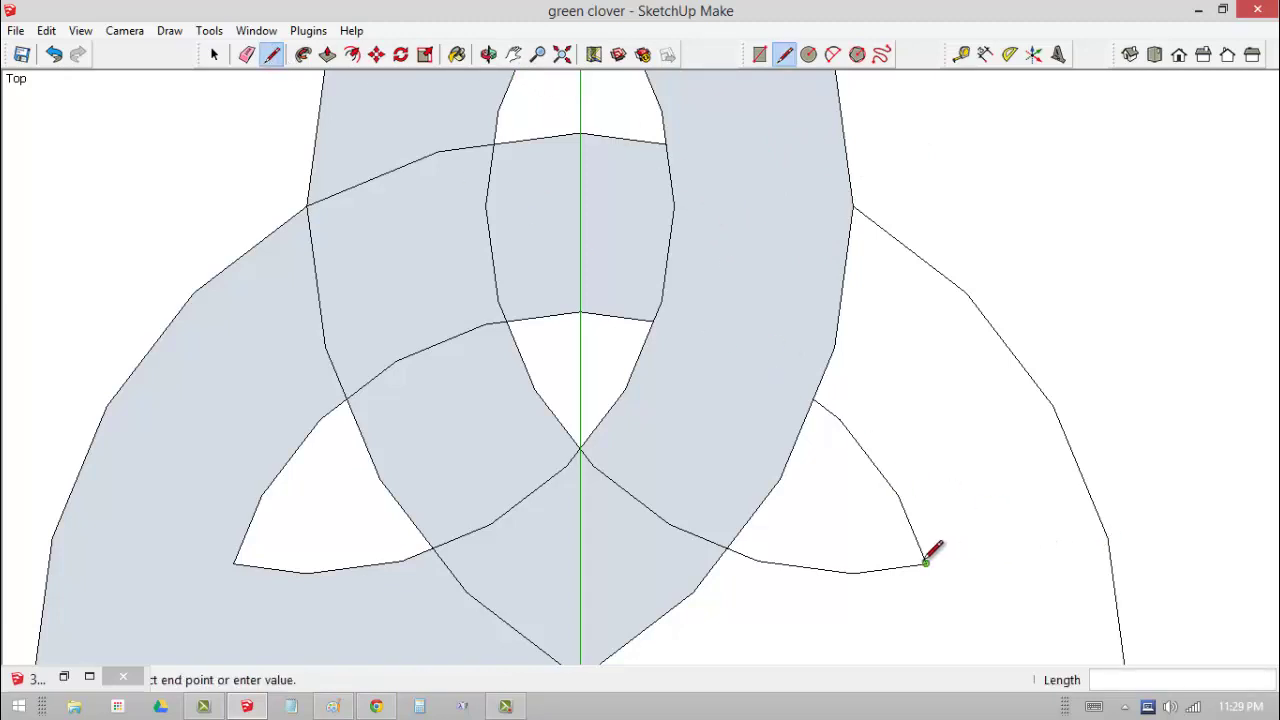
click(1056, 405)
scroll(940, 343, down, 5)
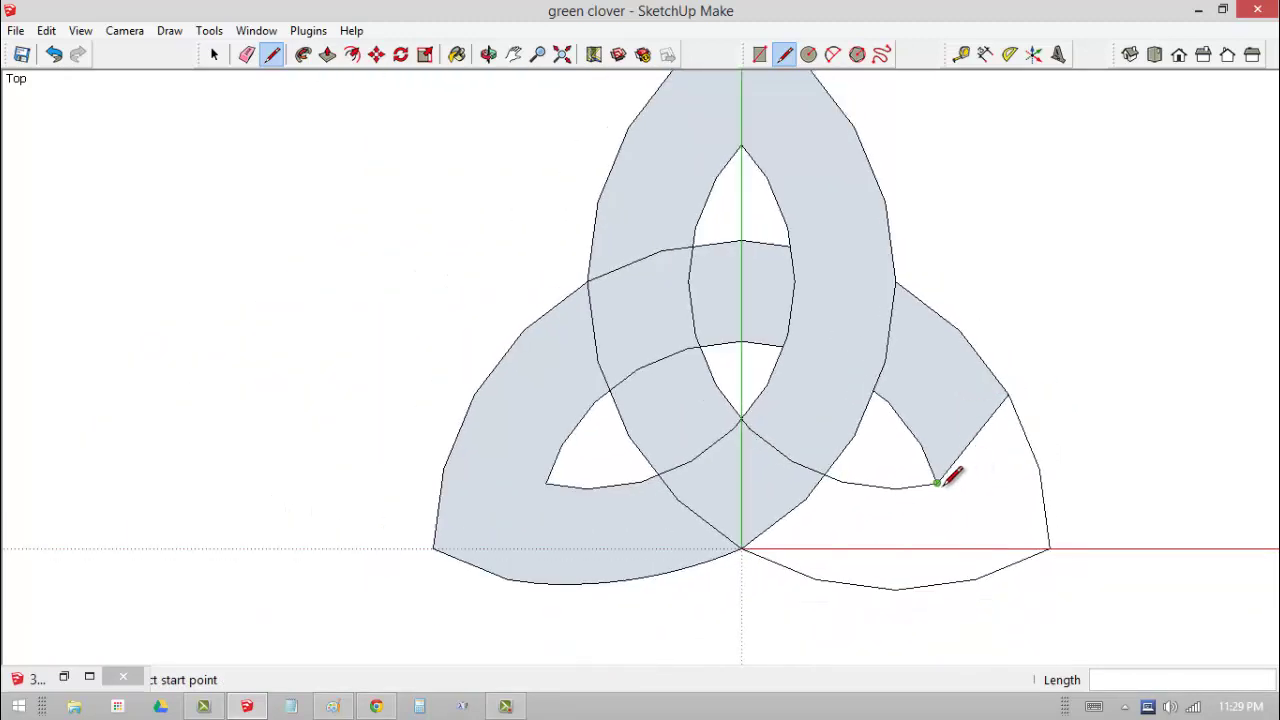
click(937, 482)
click(1047, 547)
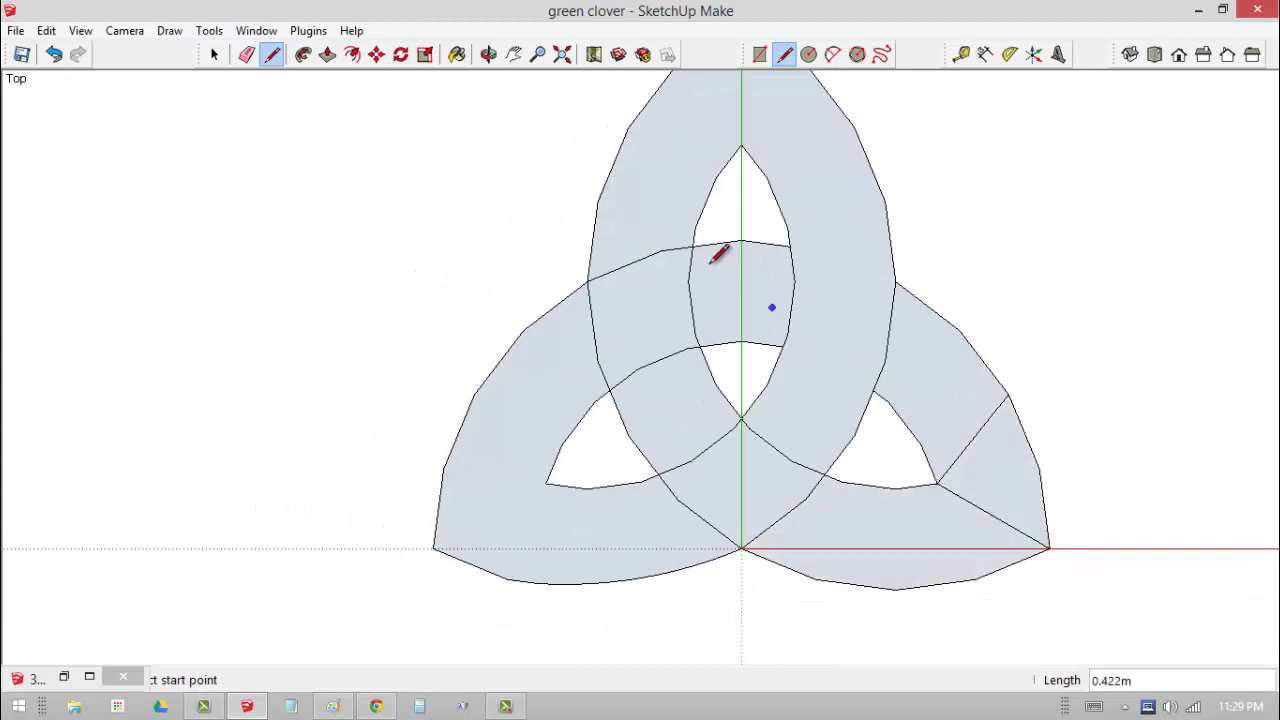
Erase the lower-right, centre and left crossing edges so the bands interlace
click(248, 58)
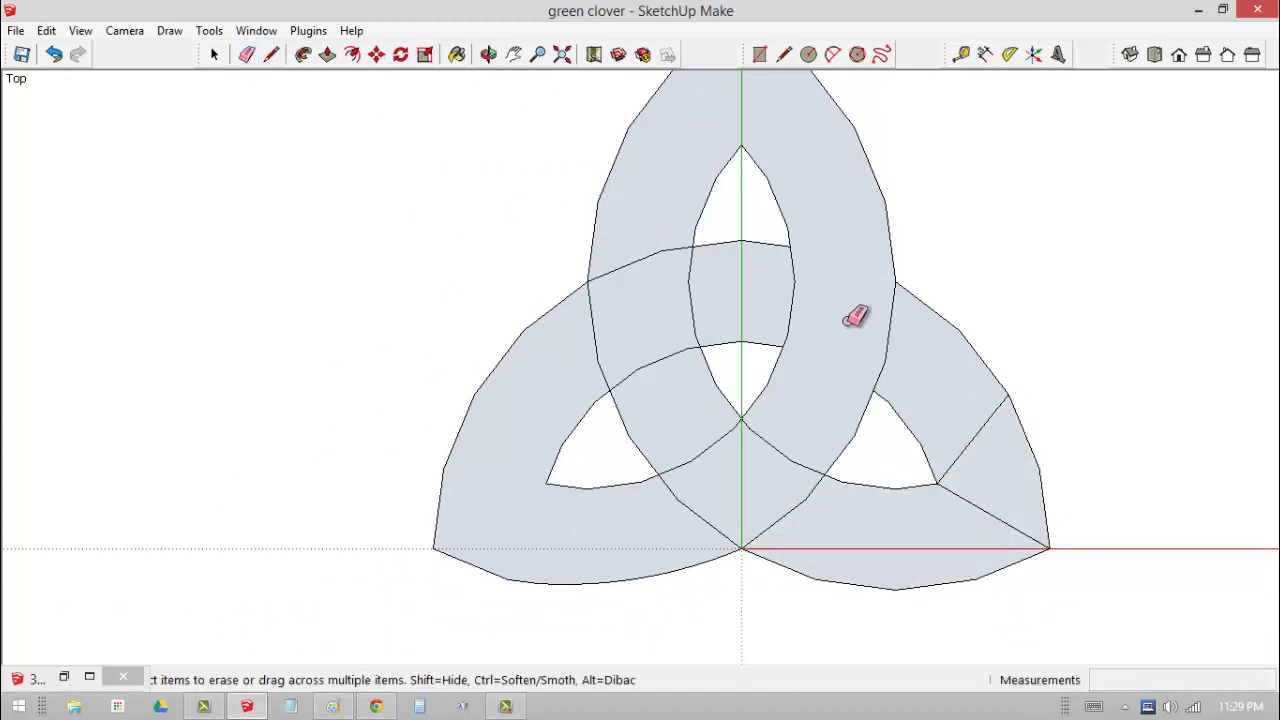
mouse_move(978, 418)
mouse_down()
mouse_move(978, 490)
mouse_move(962, 517)
mouse_up()
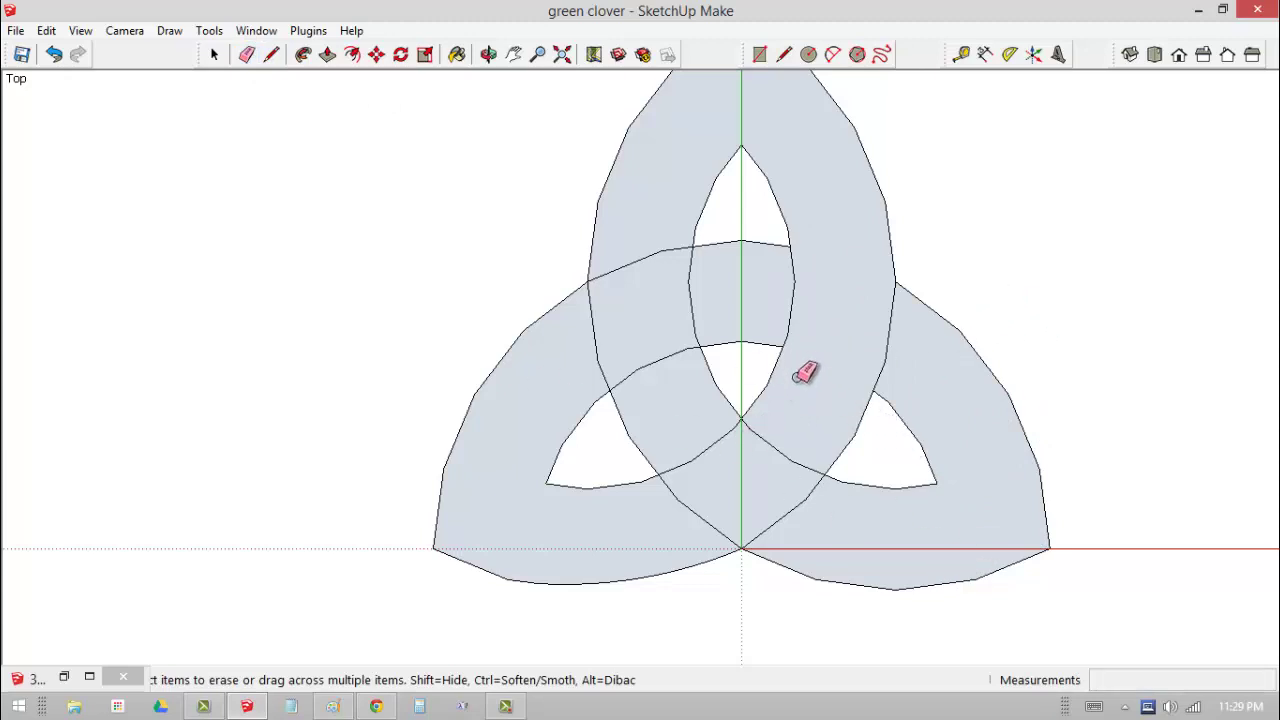
mouse_move(698, 458)
mouse_down()
mouse_move(780, 506)
mouse_move(806, 511)
mouse_move(805, 495)
mouse_up()
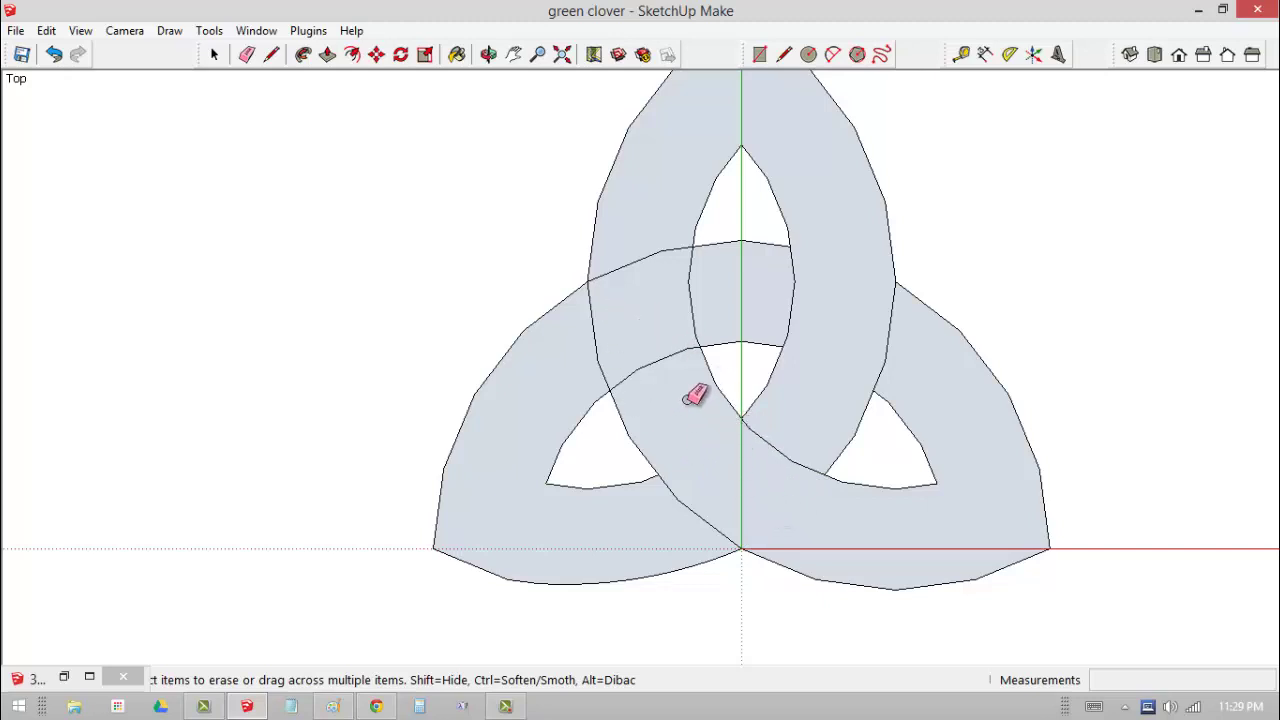
mouse_move(691, 313)
mouse_down()
mouse_move(690, 270)
mouse_move(686, 310)
mouse_move(656, 322)
mouse_up()
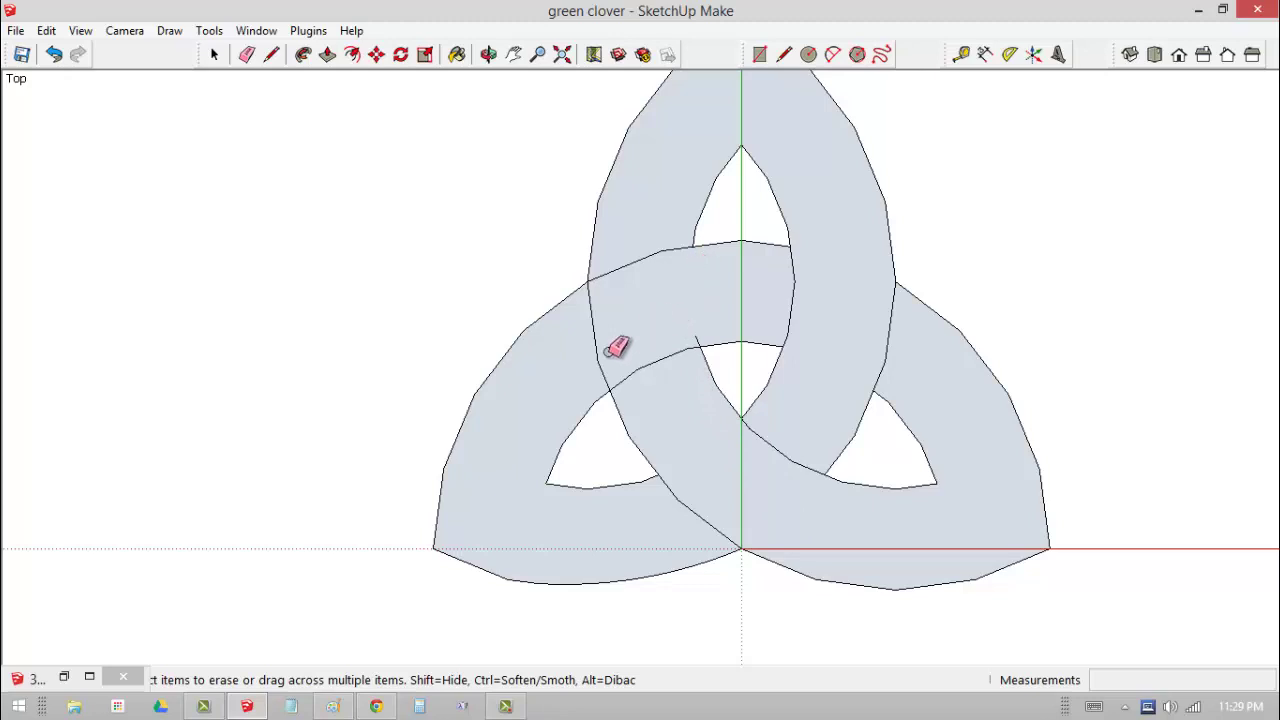
mouse_move(602, 357)
mouse_down()
mouse_move(598, 346)
mouse_move(638, 336)
mouse_up()
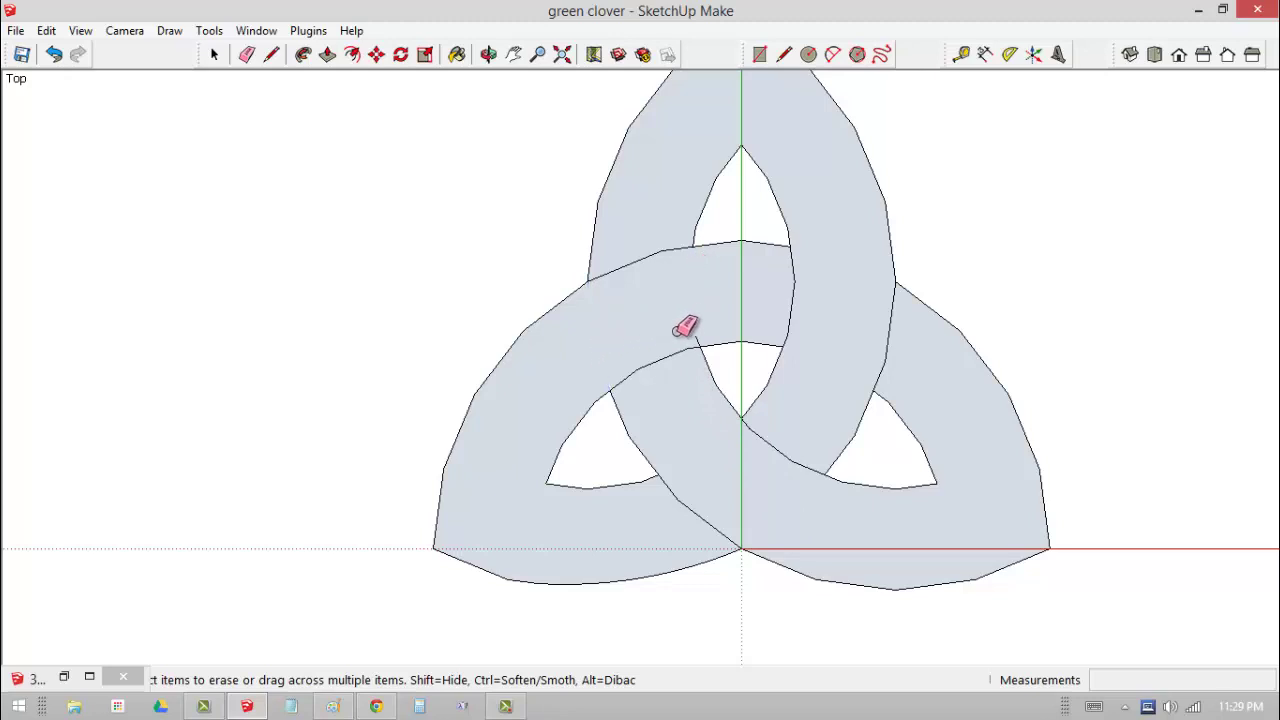
scroll(703, 336, down, 4)
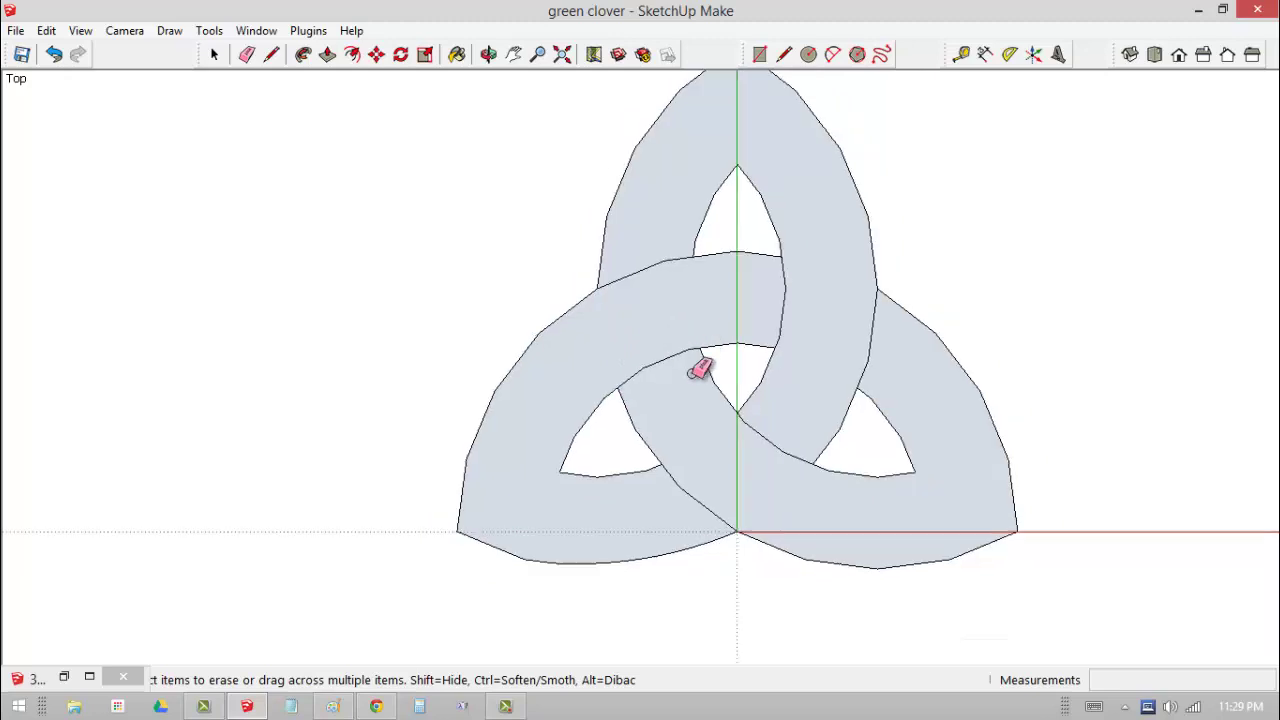
scroll(677, 388, down, 1)
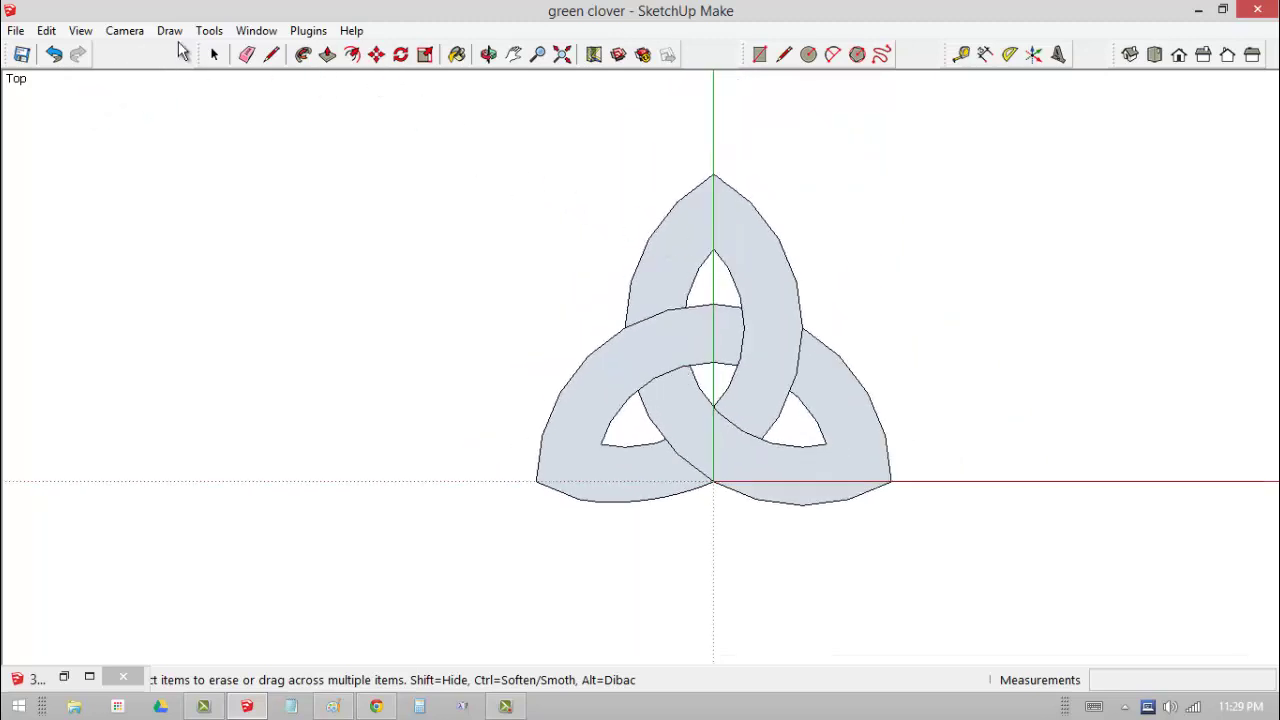
Window-select the entire woven triquetra knot and make it one group
click(214, 54)
drag(487, 163, 996, 550)
right_click(787, 342)
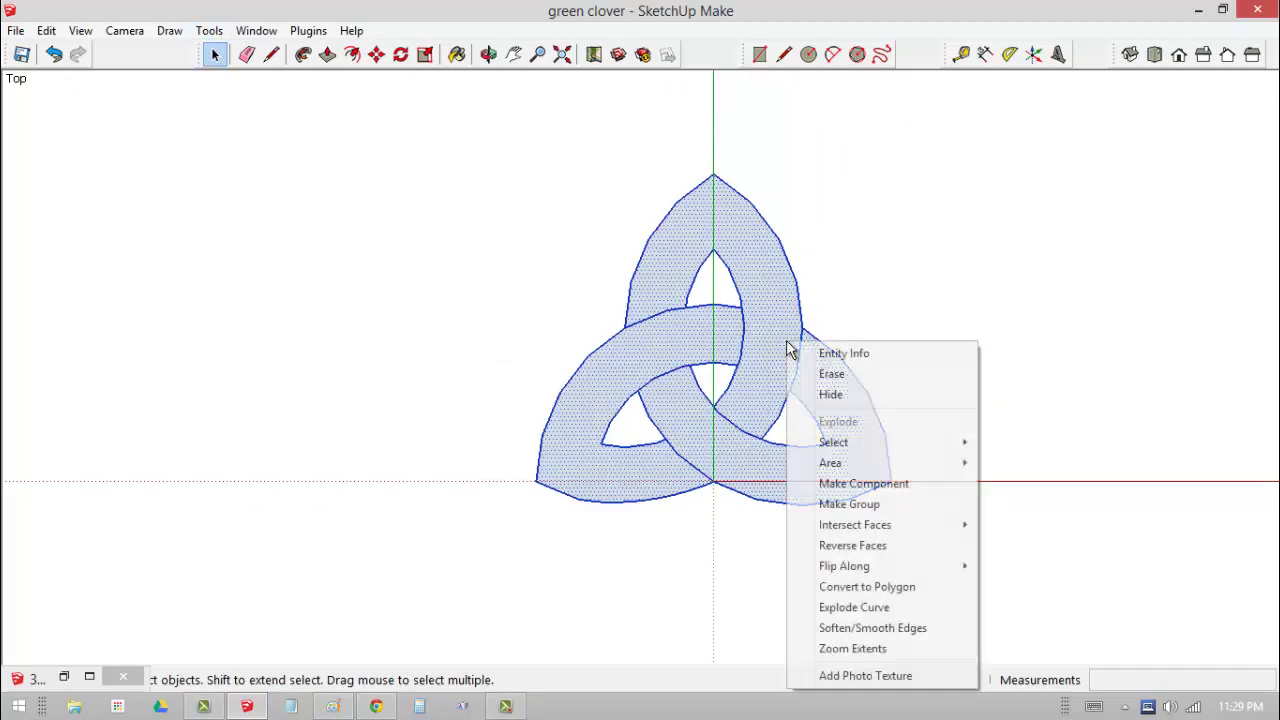
click(853, 505)
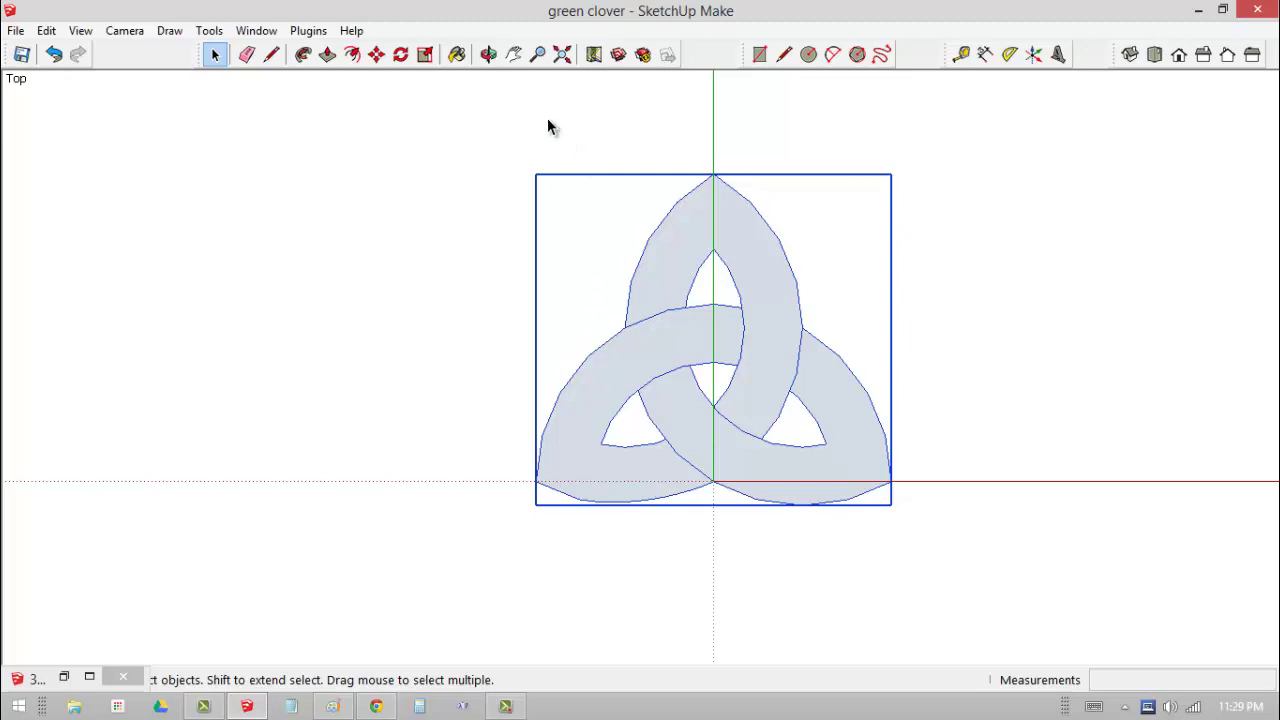
Place a copy of the knot rotated 70.3° about its bottom-right tip
click(400, 54)
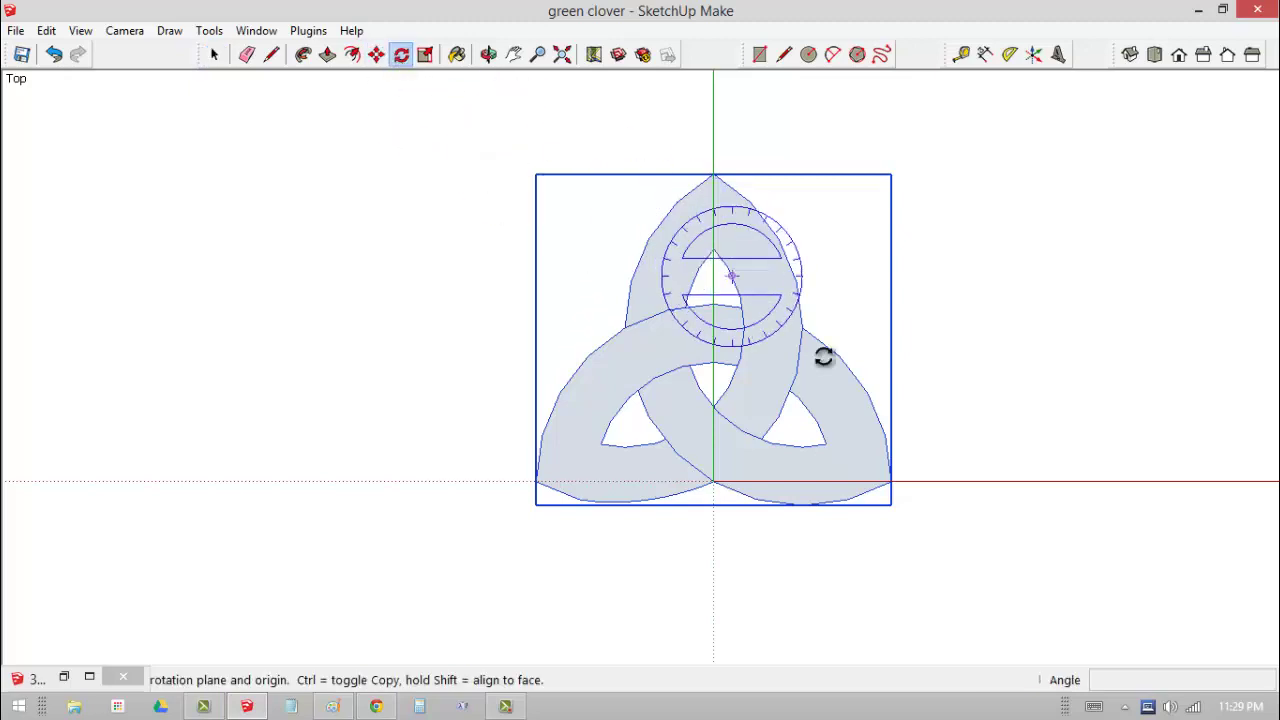
click(892, 483)
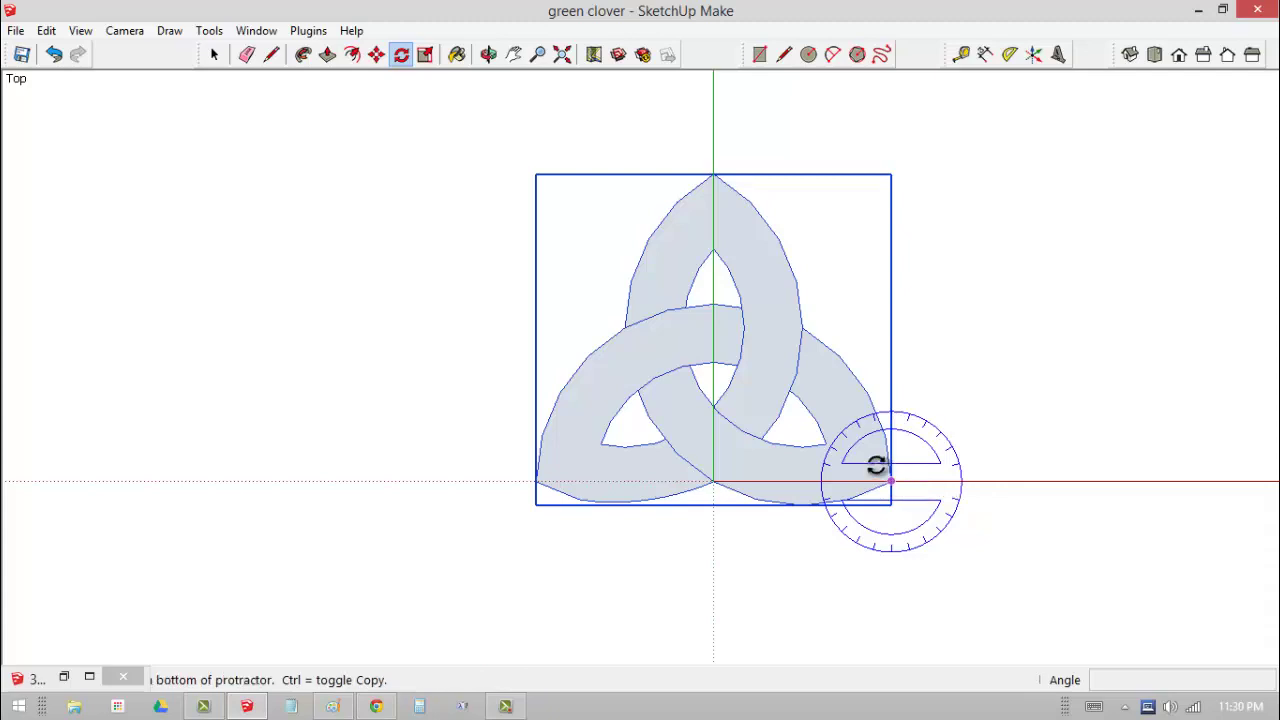
click(537, 484)
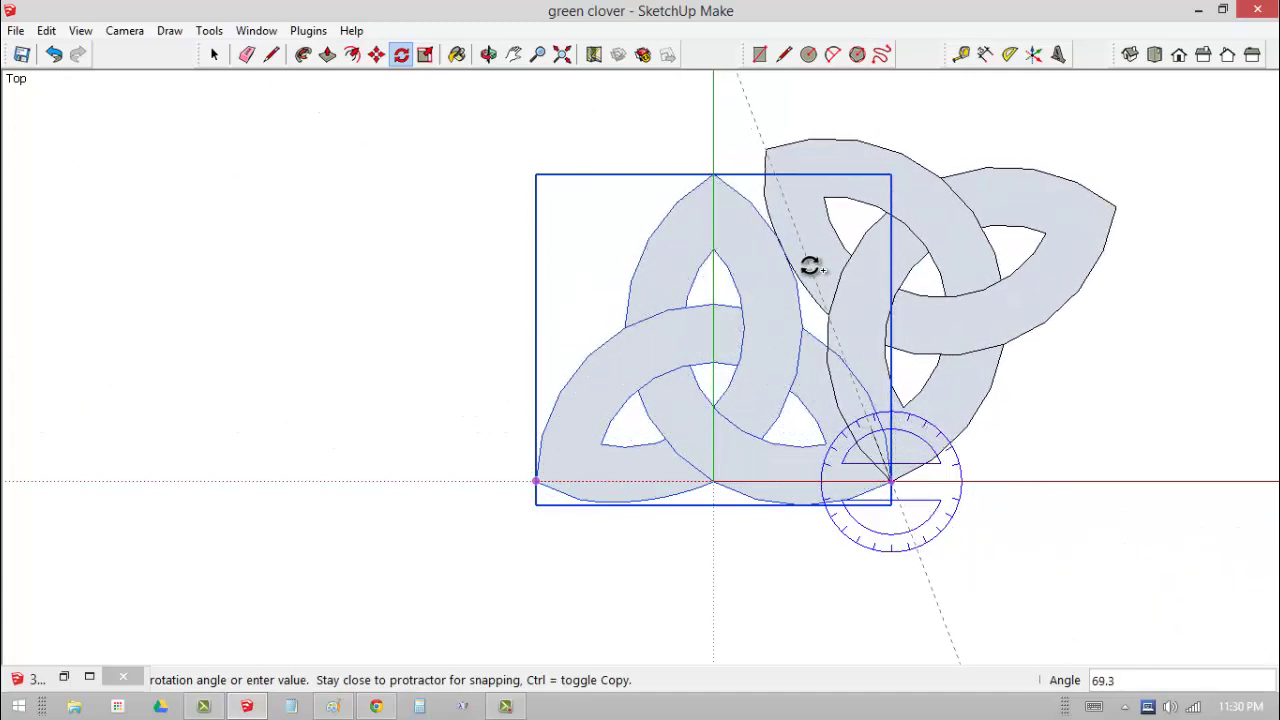
click(797, 266)
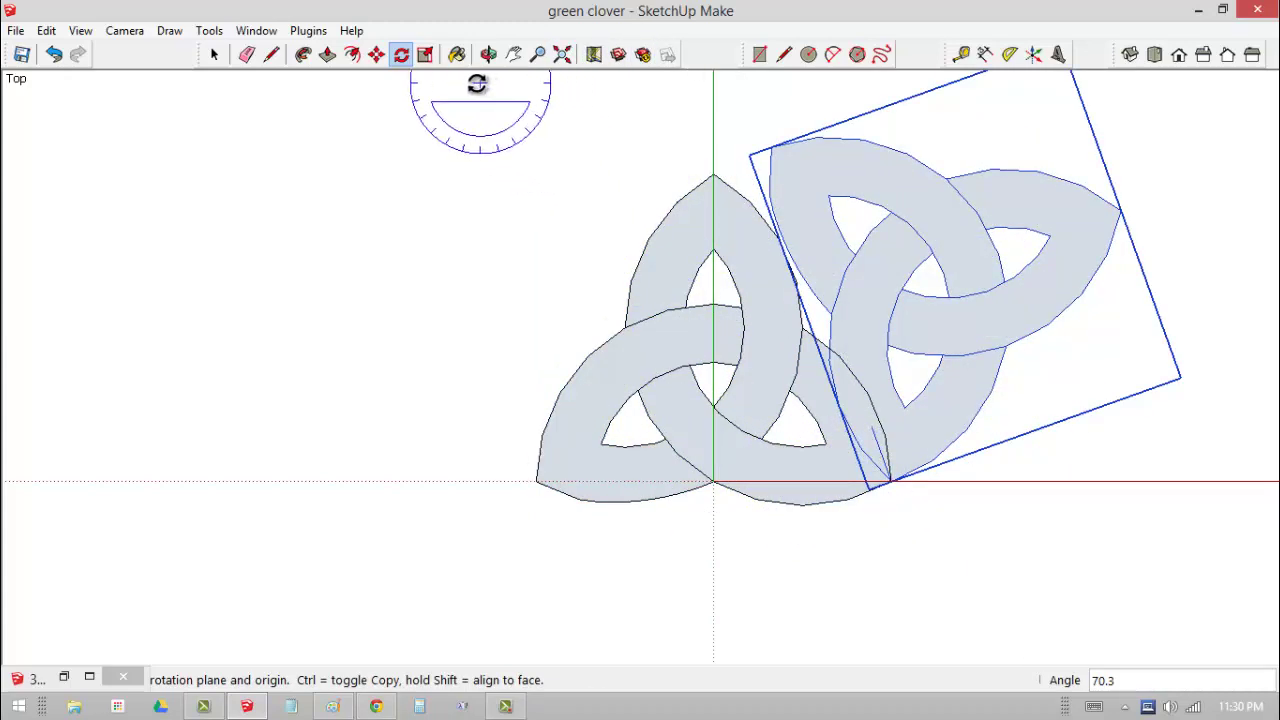
Rotate the copy about its bottom corner until its bounding box squares with the axes
click(377, 55)
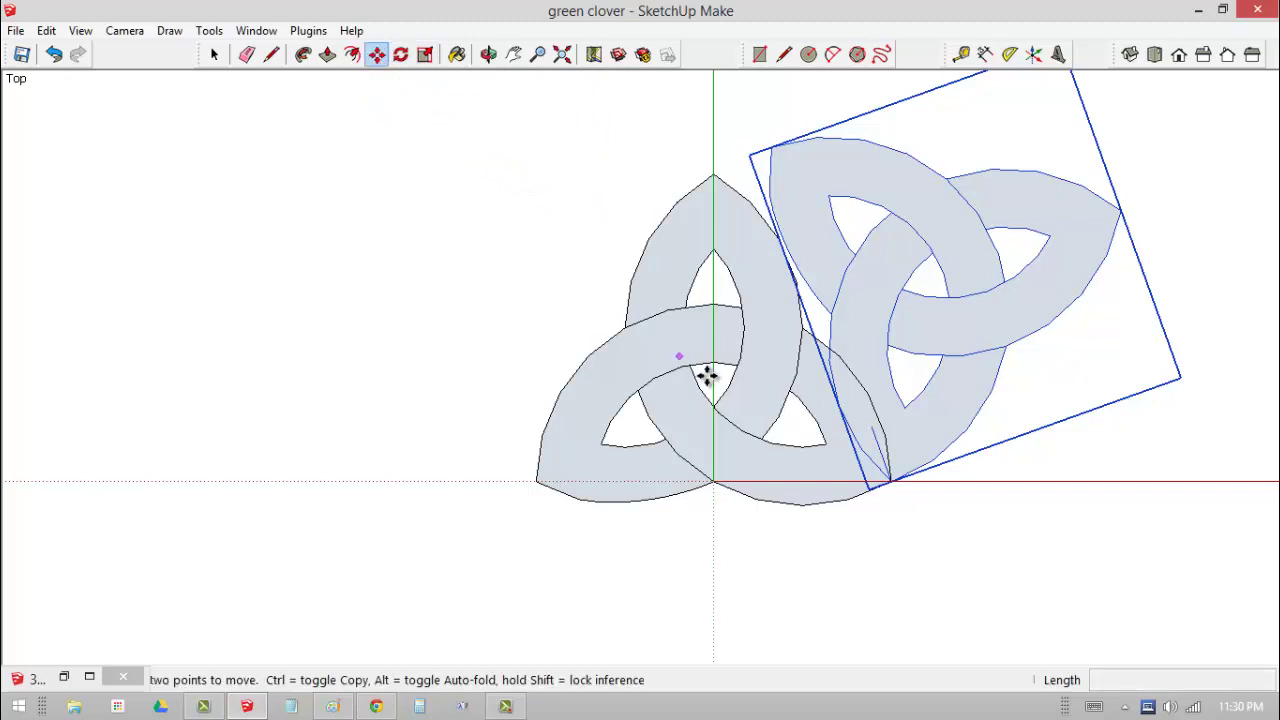
click(895, 482)
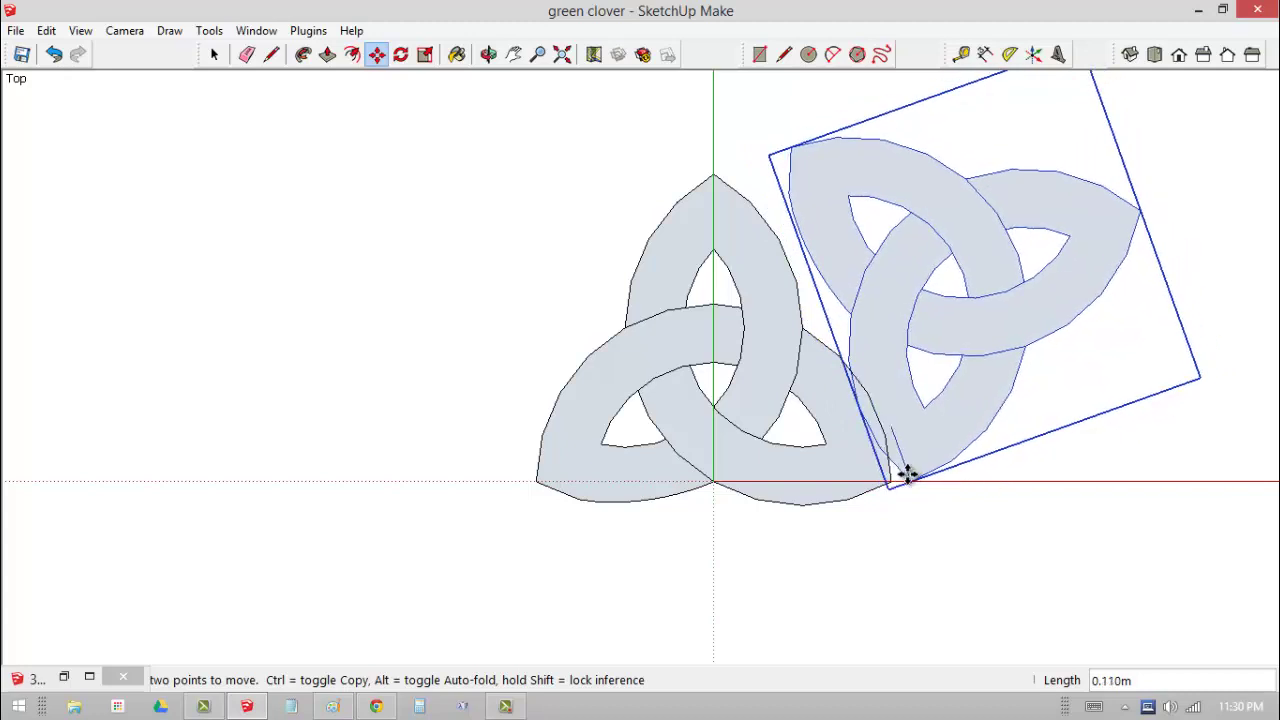
click(894, 480)
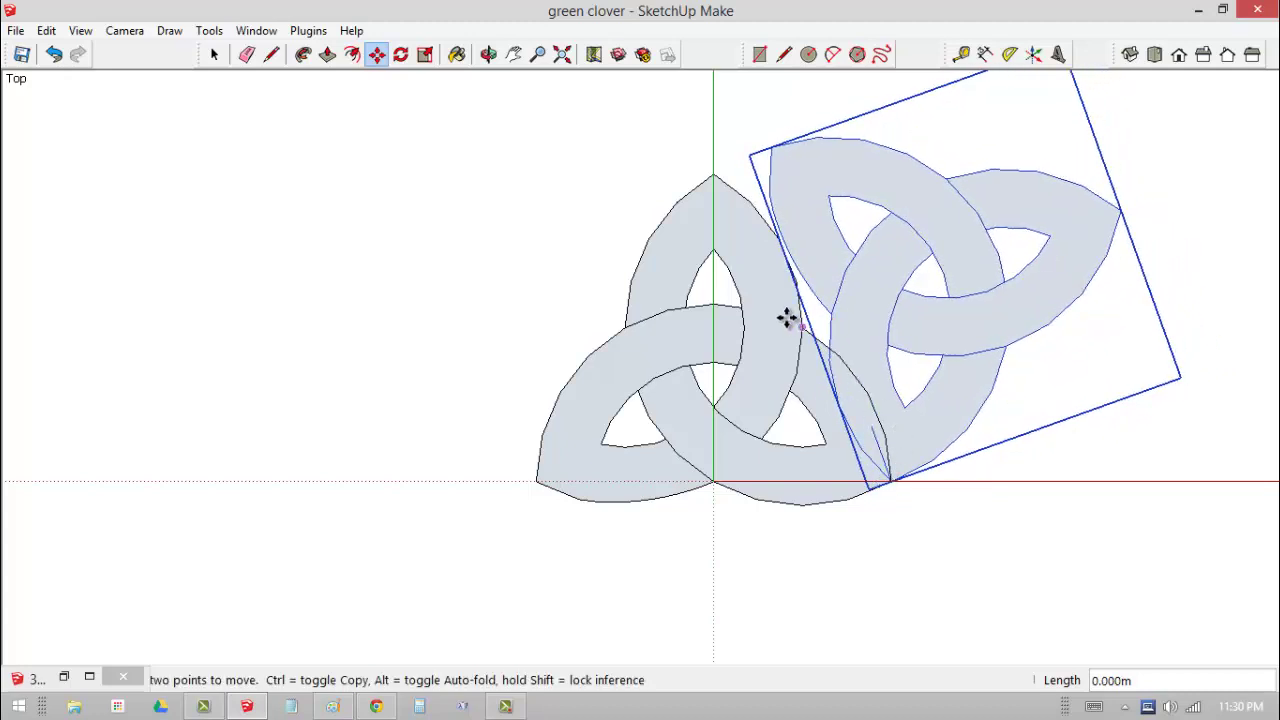
click(403, 54)
click(891, 481)
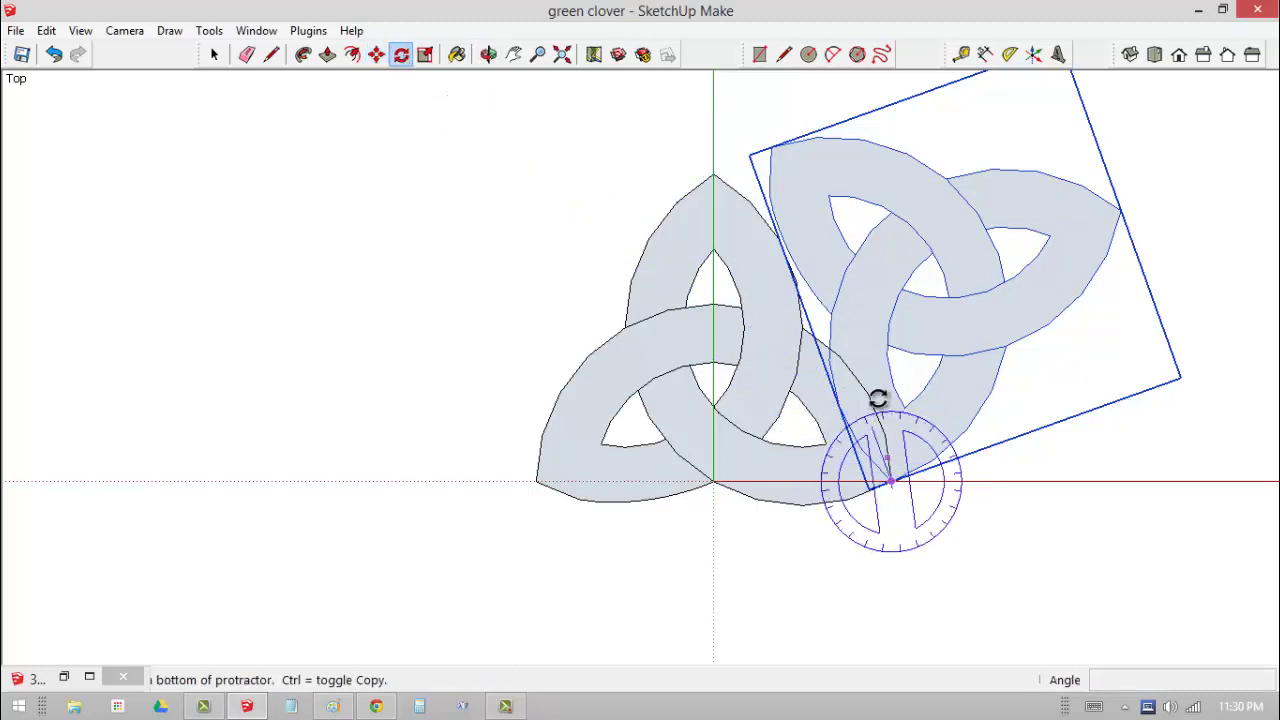
click(751, 153)
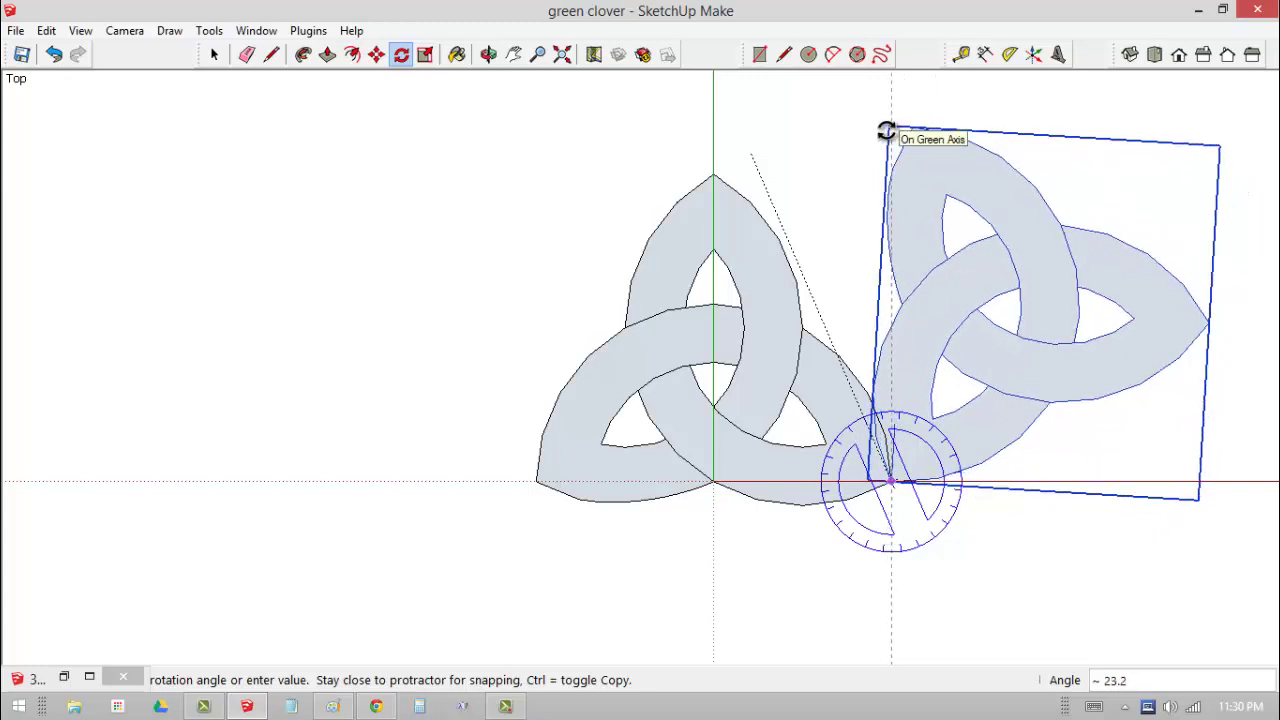
click(868, 127)
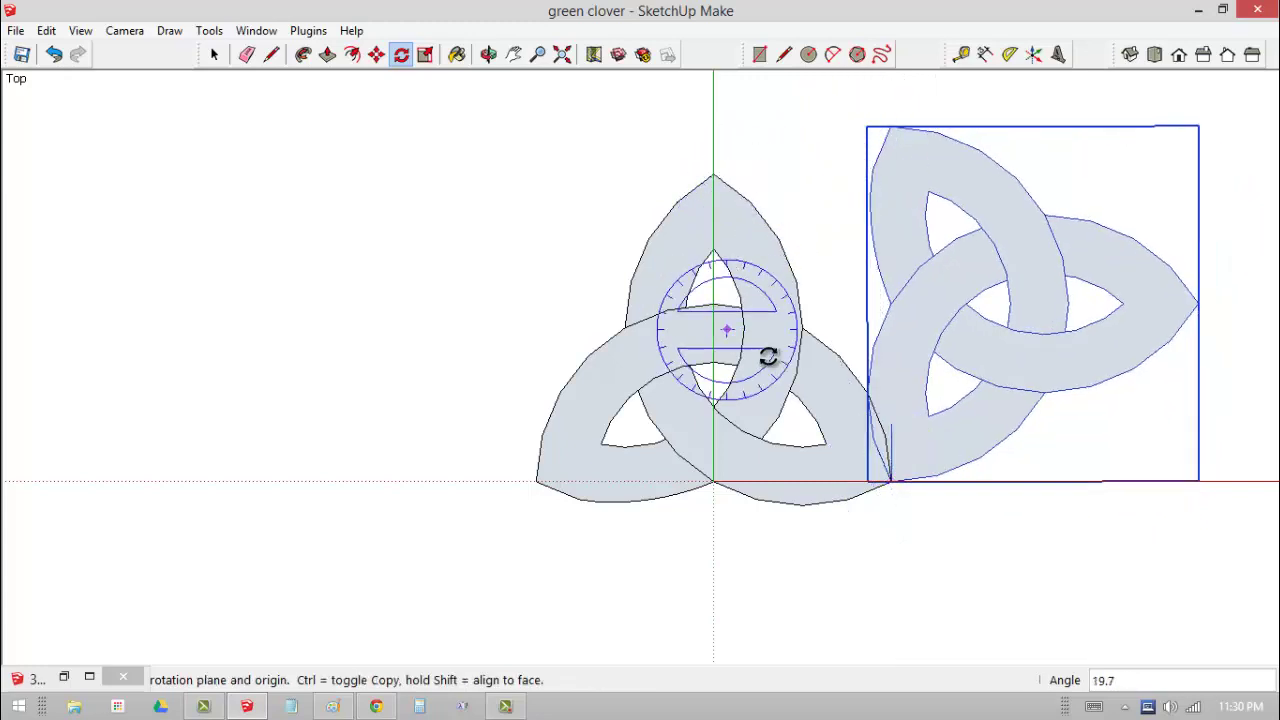
Slide the squared copy along the red axis so its lower-left corner meets the original's right tip
click(376, 56)
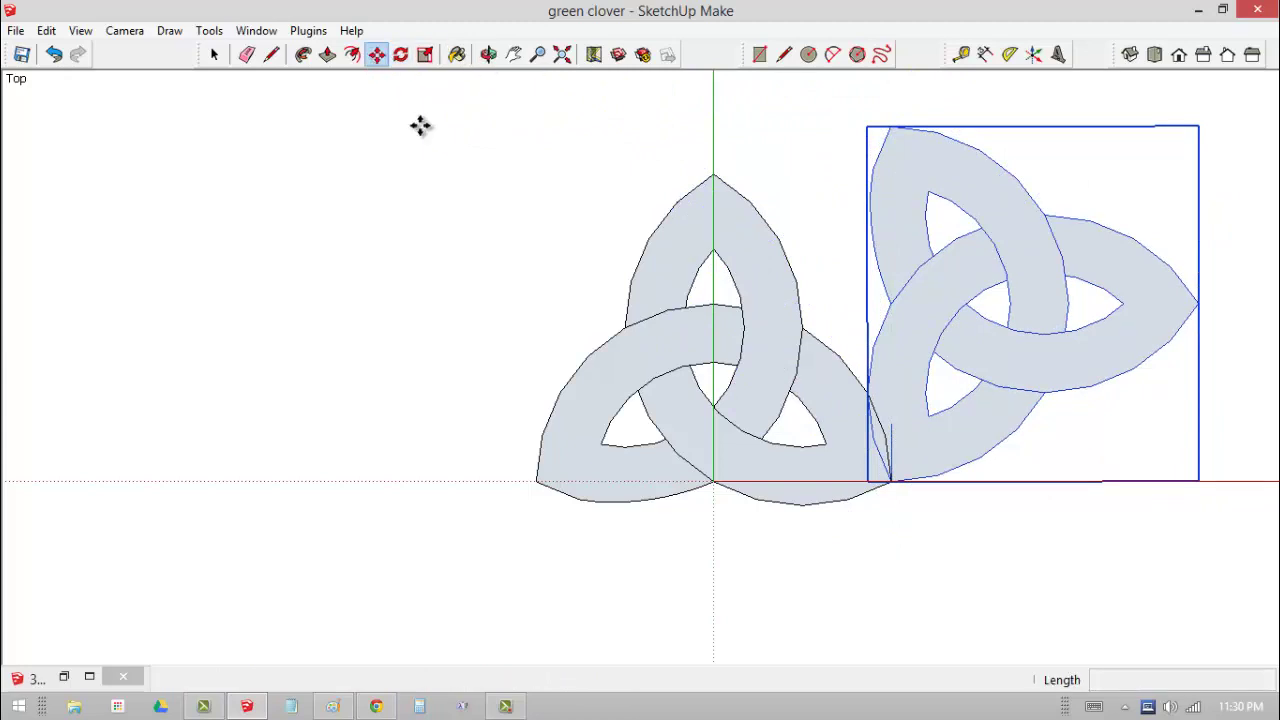
click(931, 474)
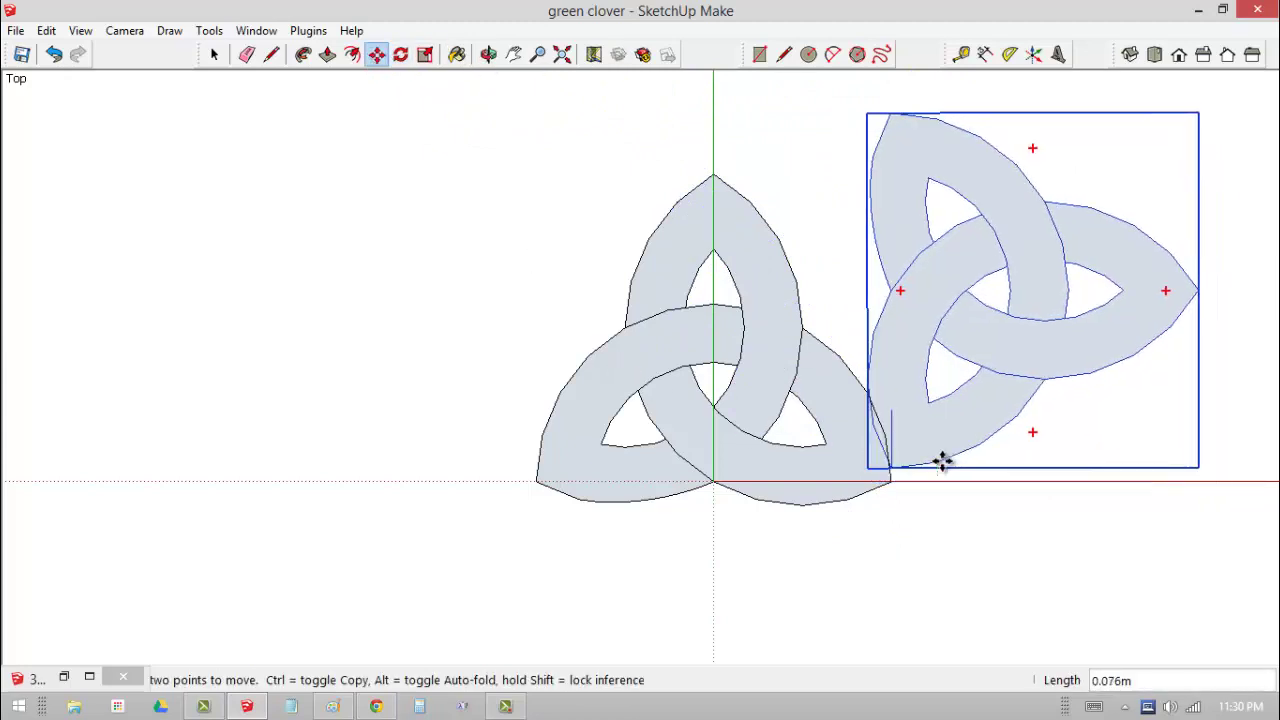
click(954, 474)
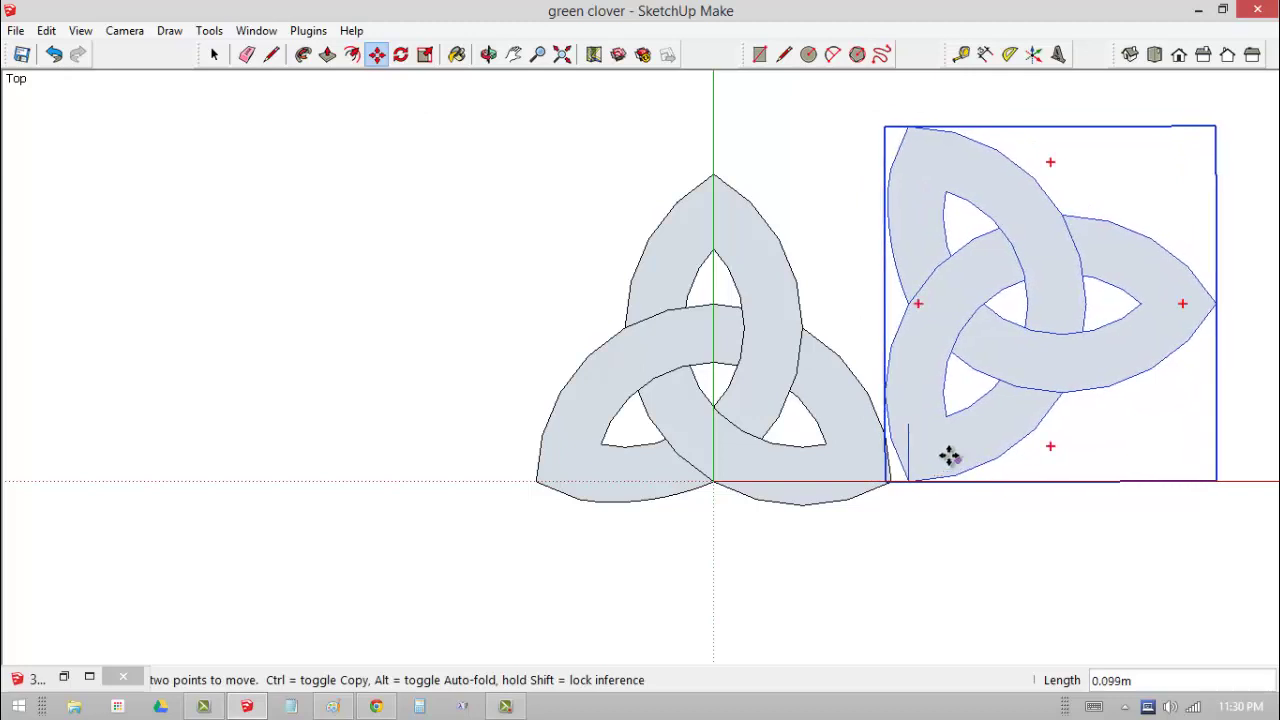
key(Escape)
click(900, 430)
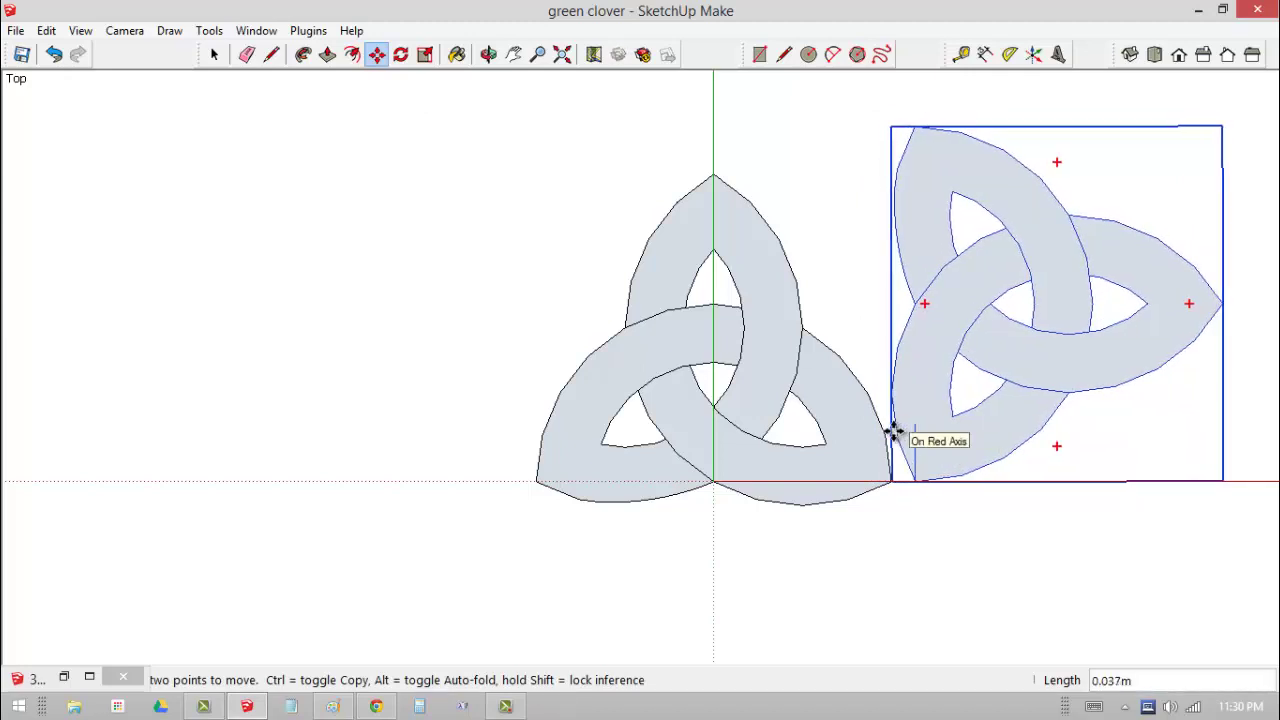
click(889, 433)
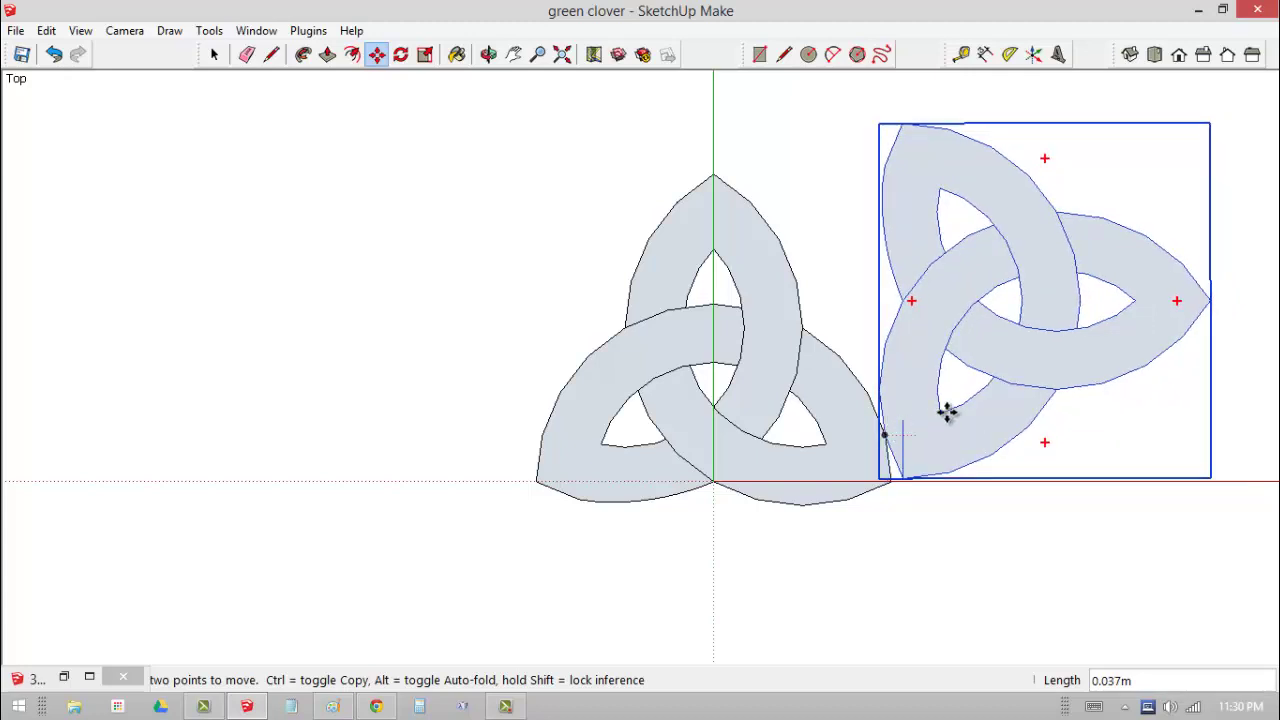
scroll(981, 378, down, 1)
scroll(977, 366, up, 1)
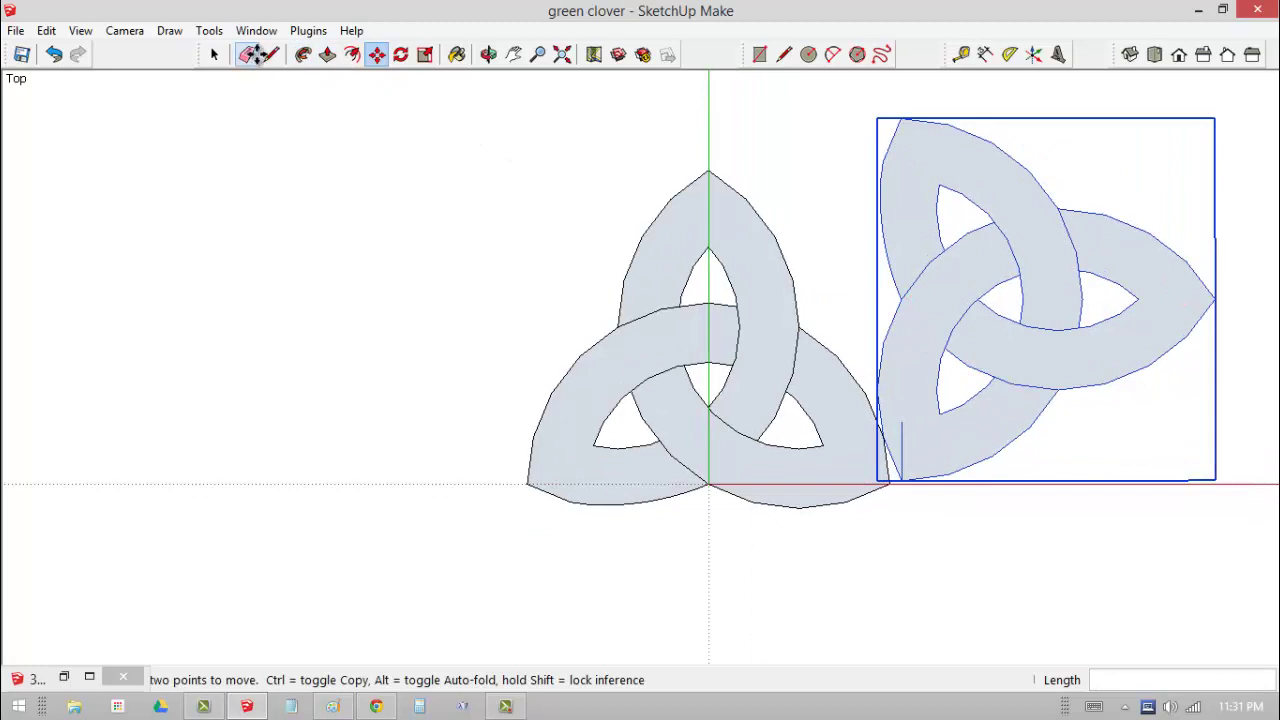
click(256, 54)
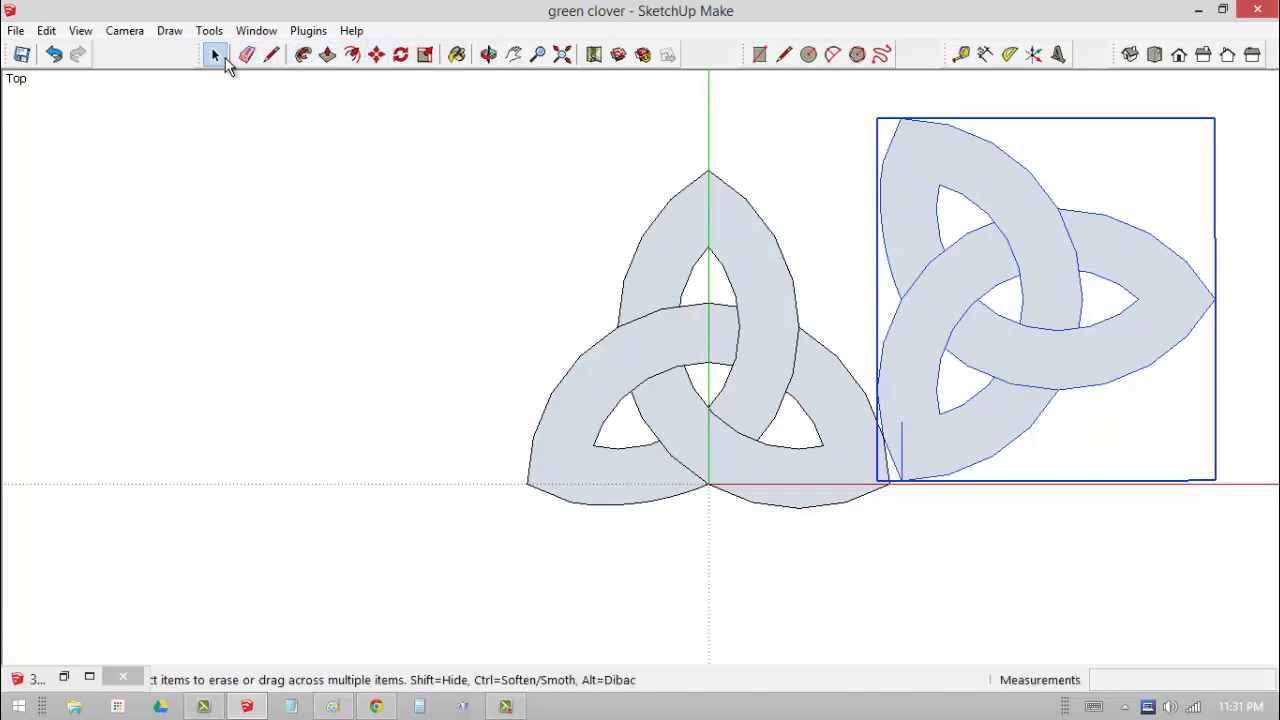
click(215, 55)
click(237, 172)
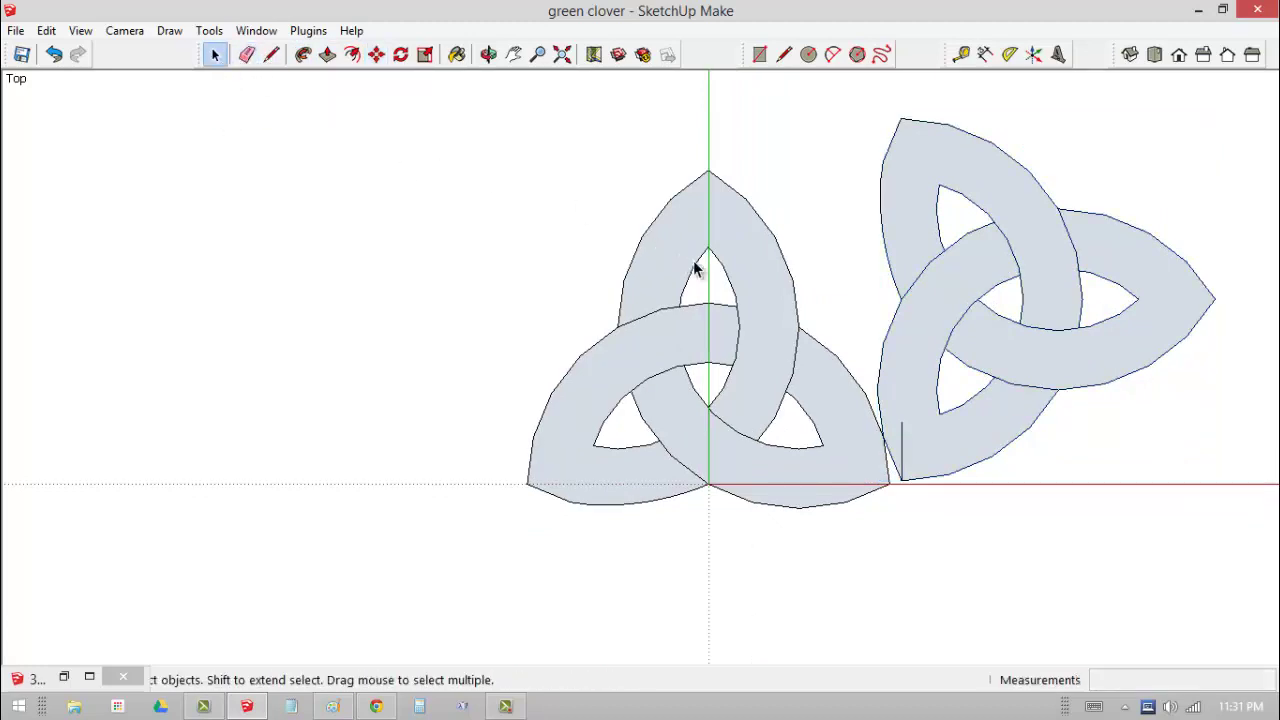
Explode both triquetra knot groups into loose geometry
drag(425, 112, 1236, 552)
right_click(1048, 401)
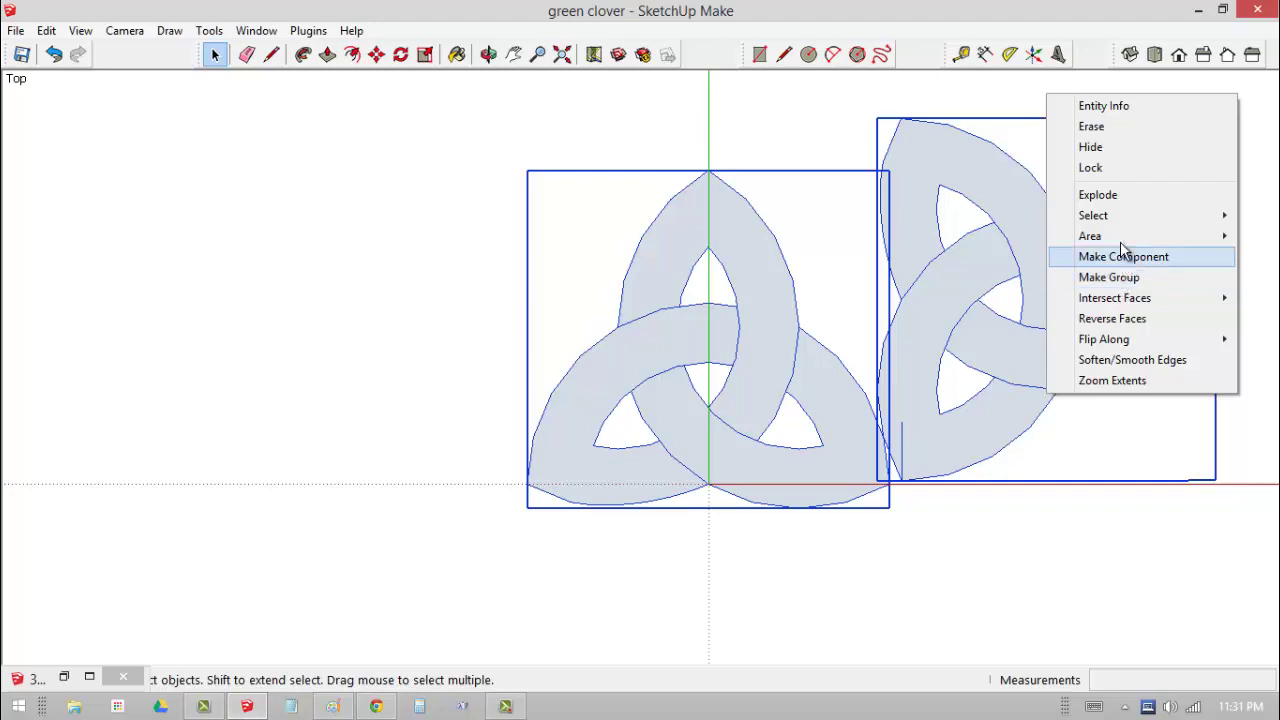
click(1114, 200)
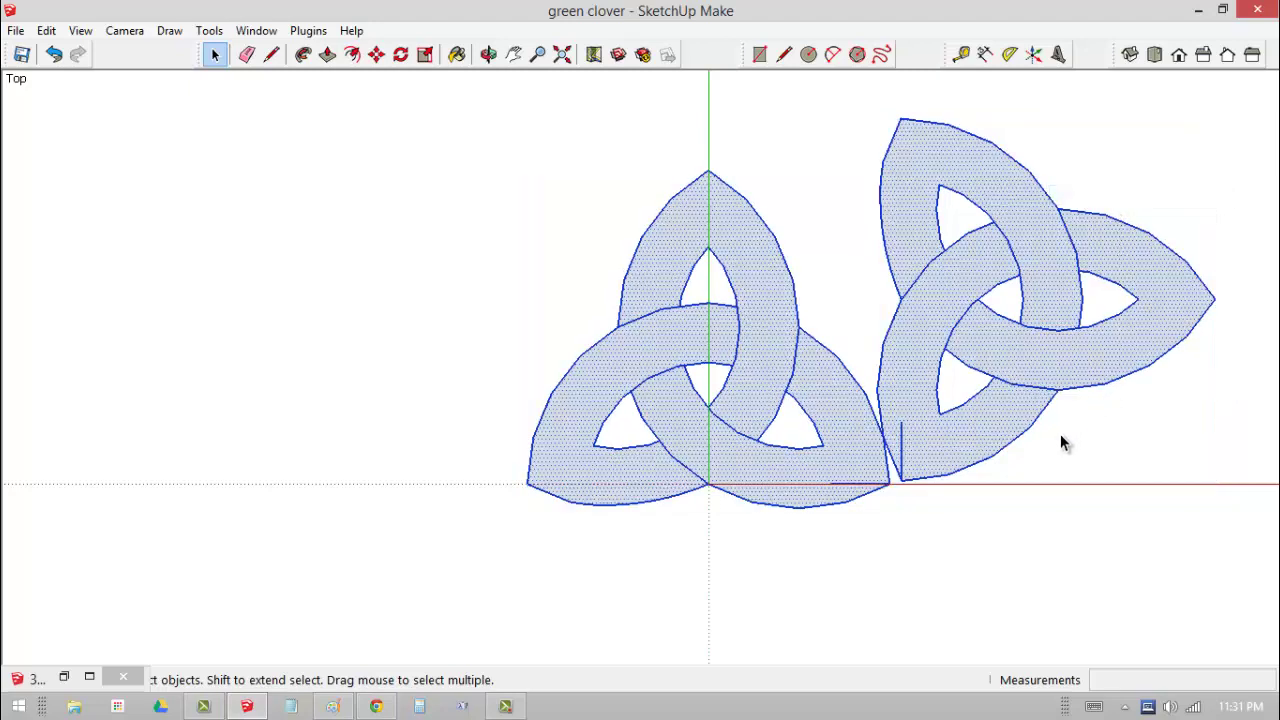
click(910, 512)
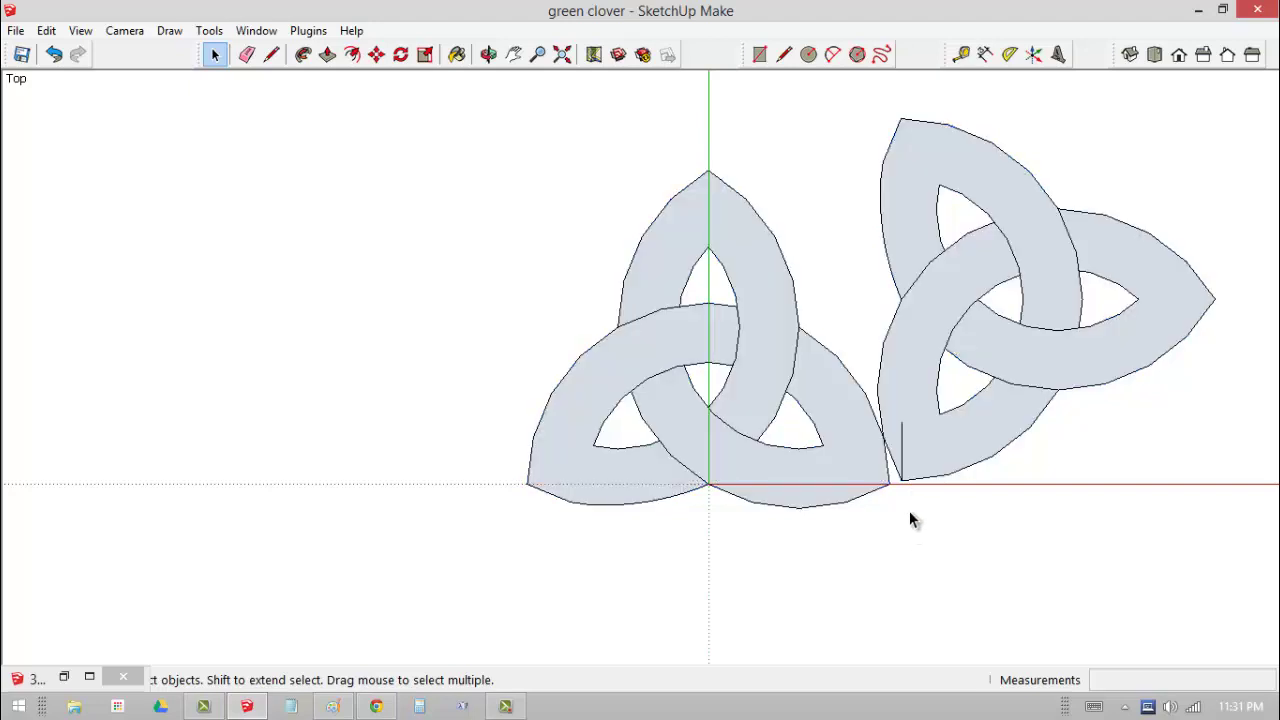
Draw a short line at the knots' meeting point and close the band from inner to outer edge
click(247, 55)
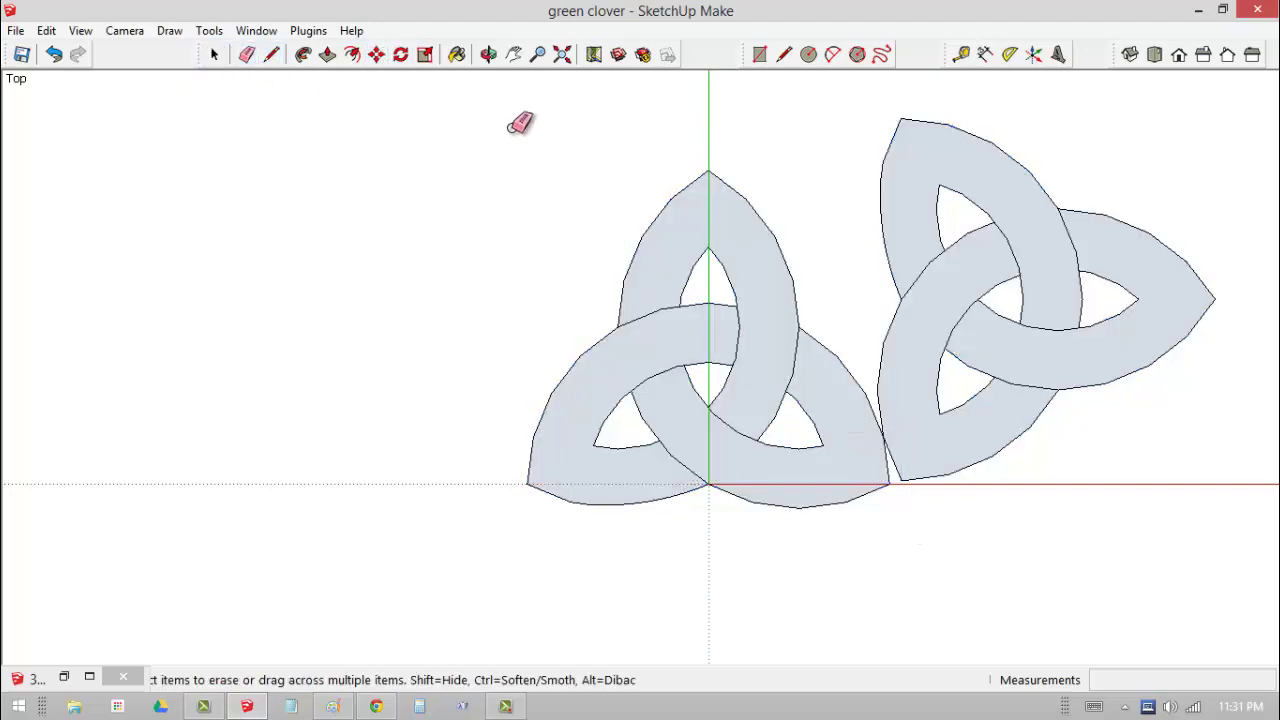
click(273, 55)
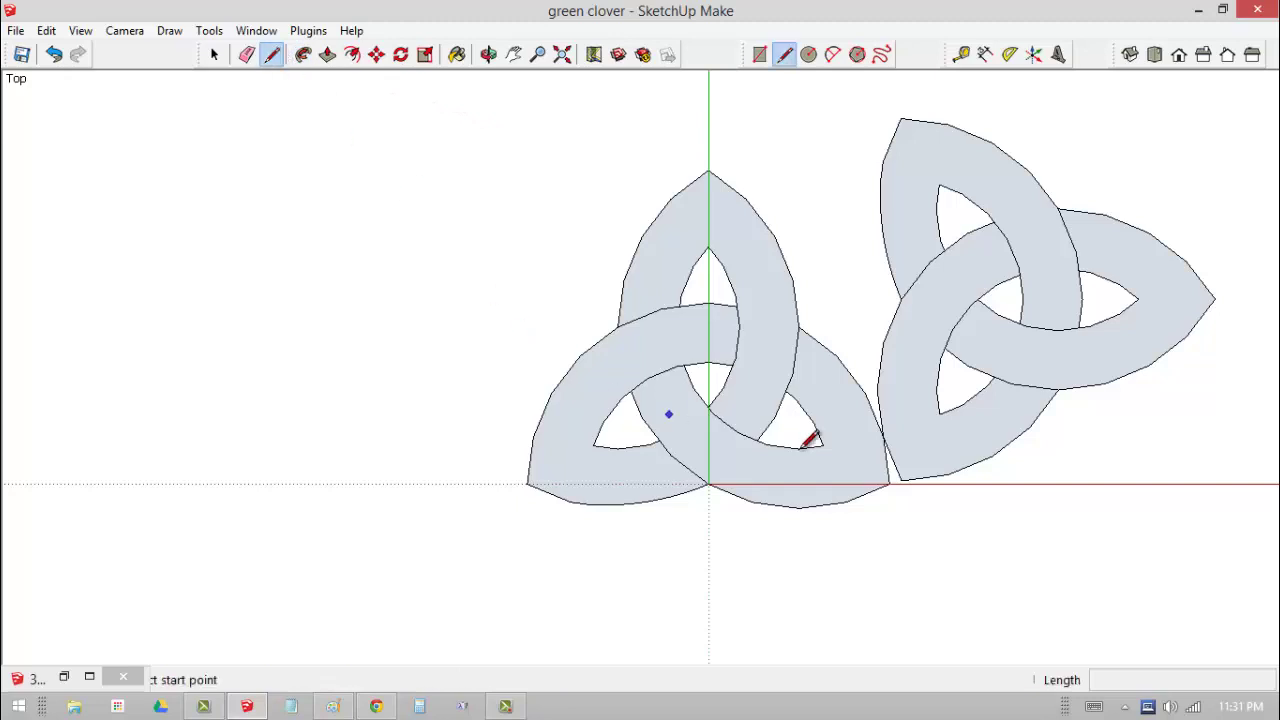
click(890, 484)
click(903, 478)
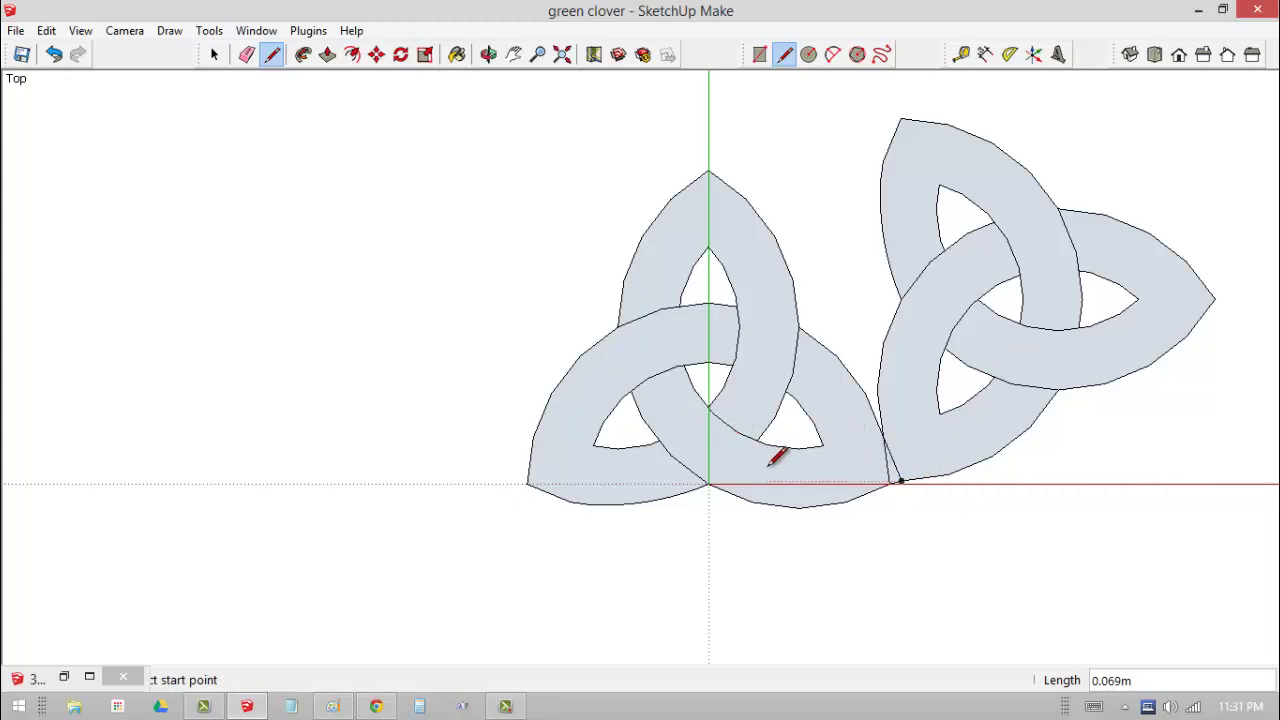
click(822, 445)
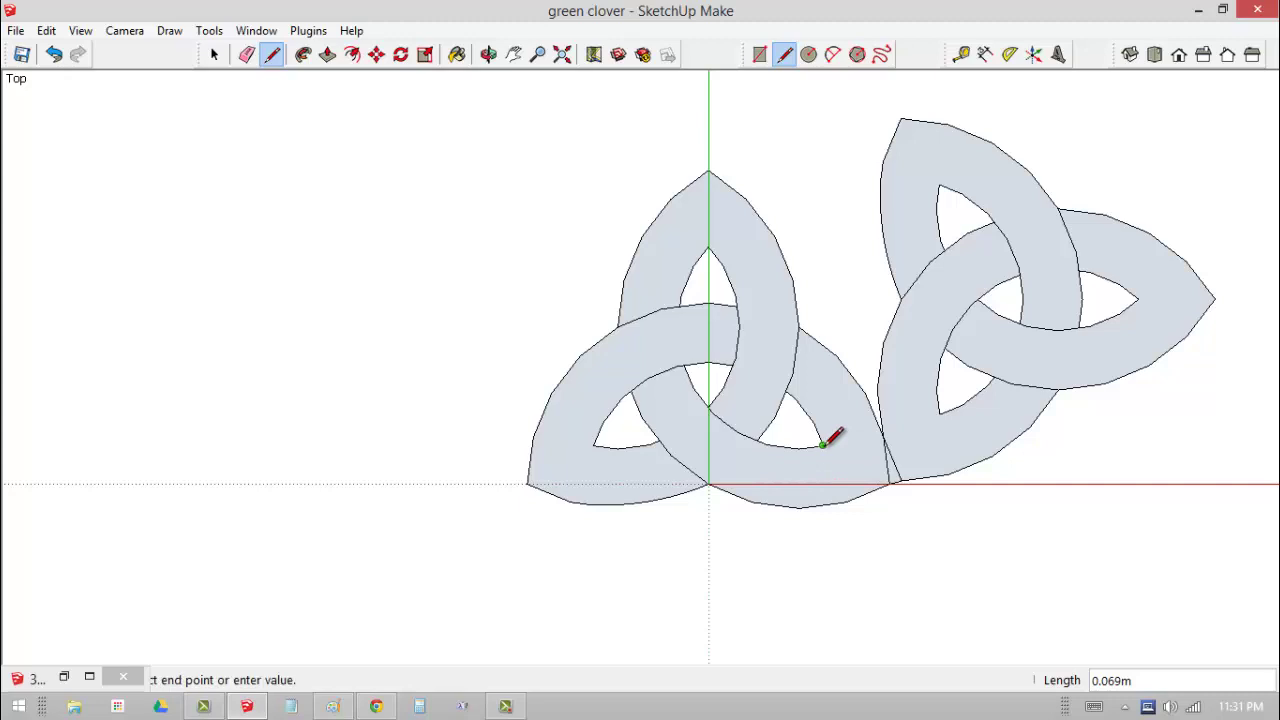
click(845, 500)
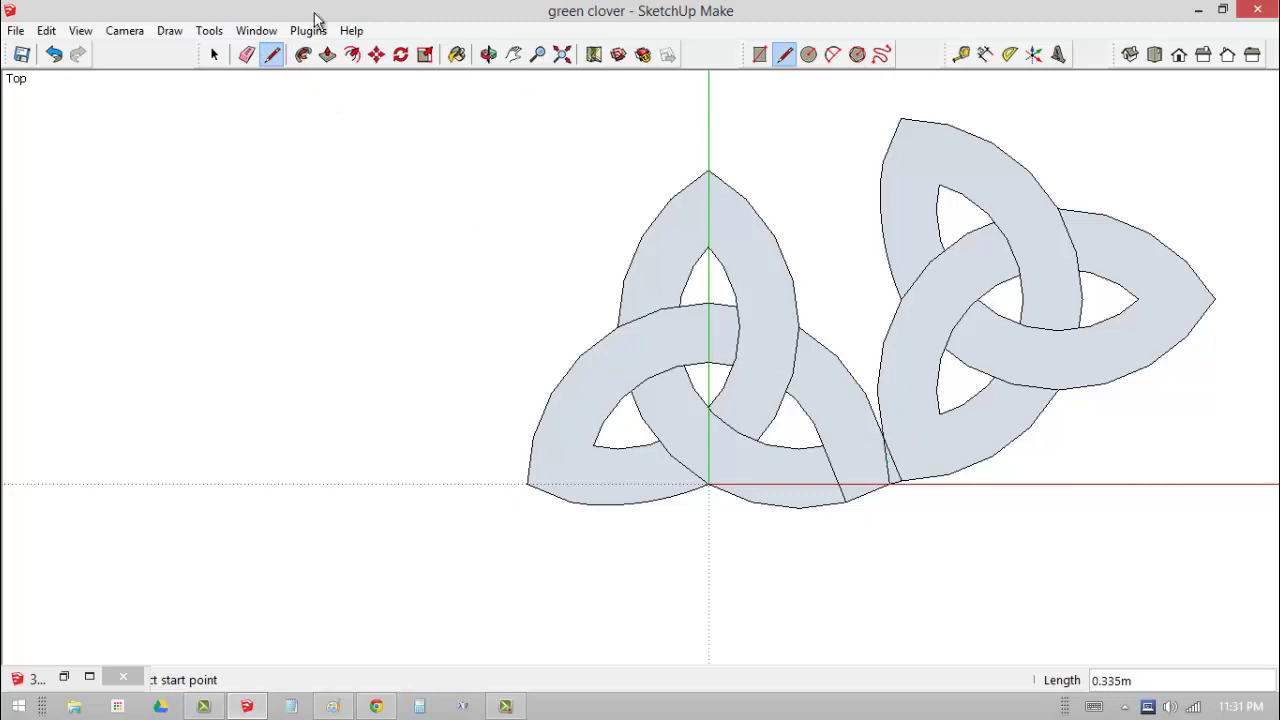
Erase the stray edge where the knots meet and draw an edge across the right knot's lower band
click(246, 54)
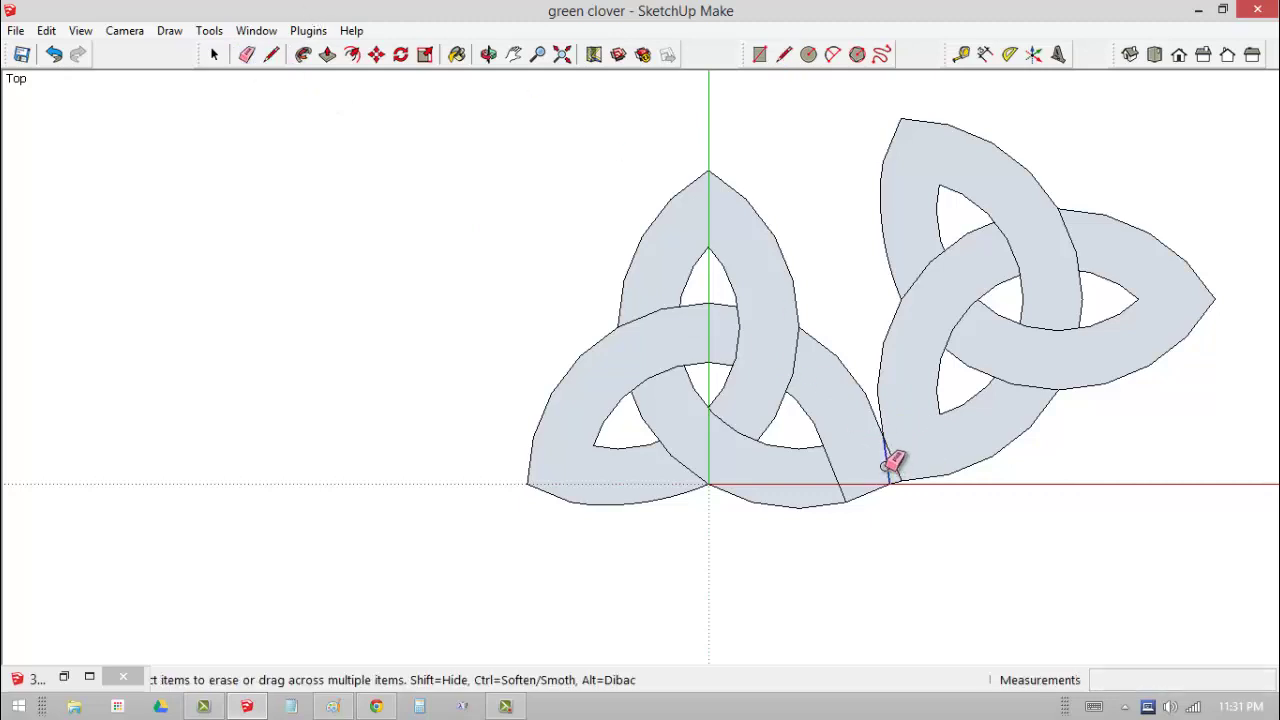
click(886, 465)
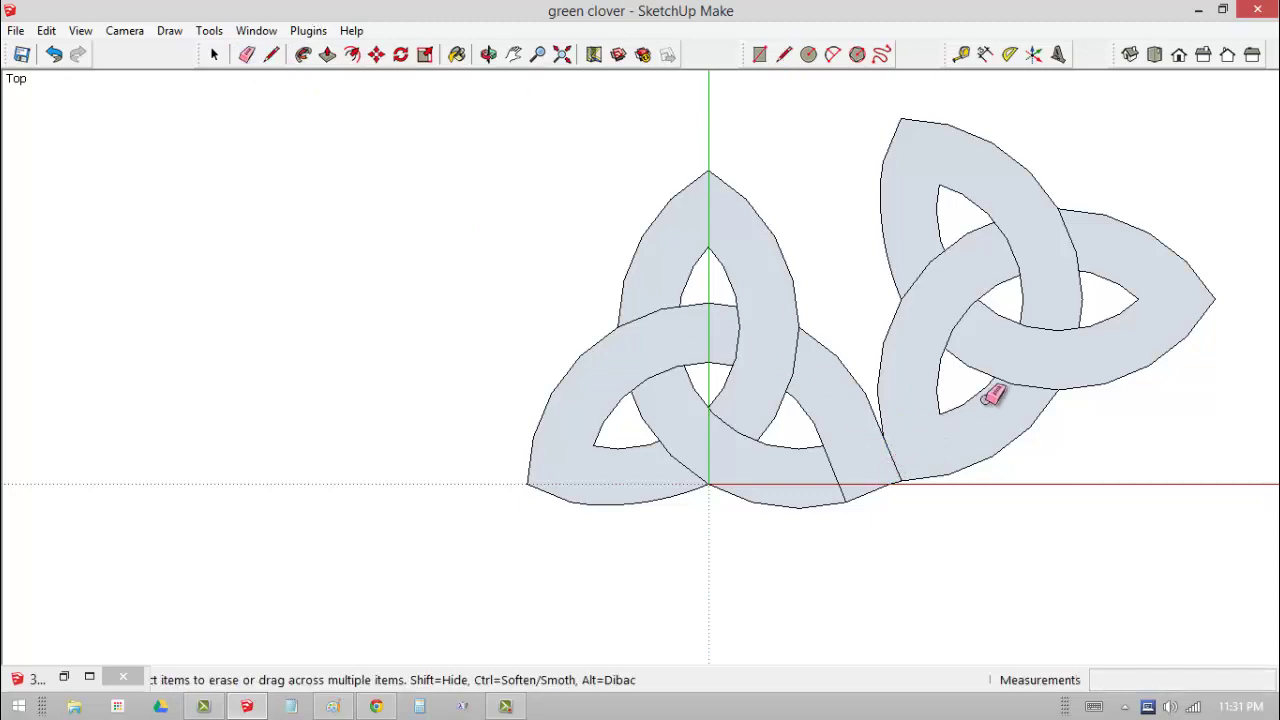
click(271, 54)
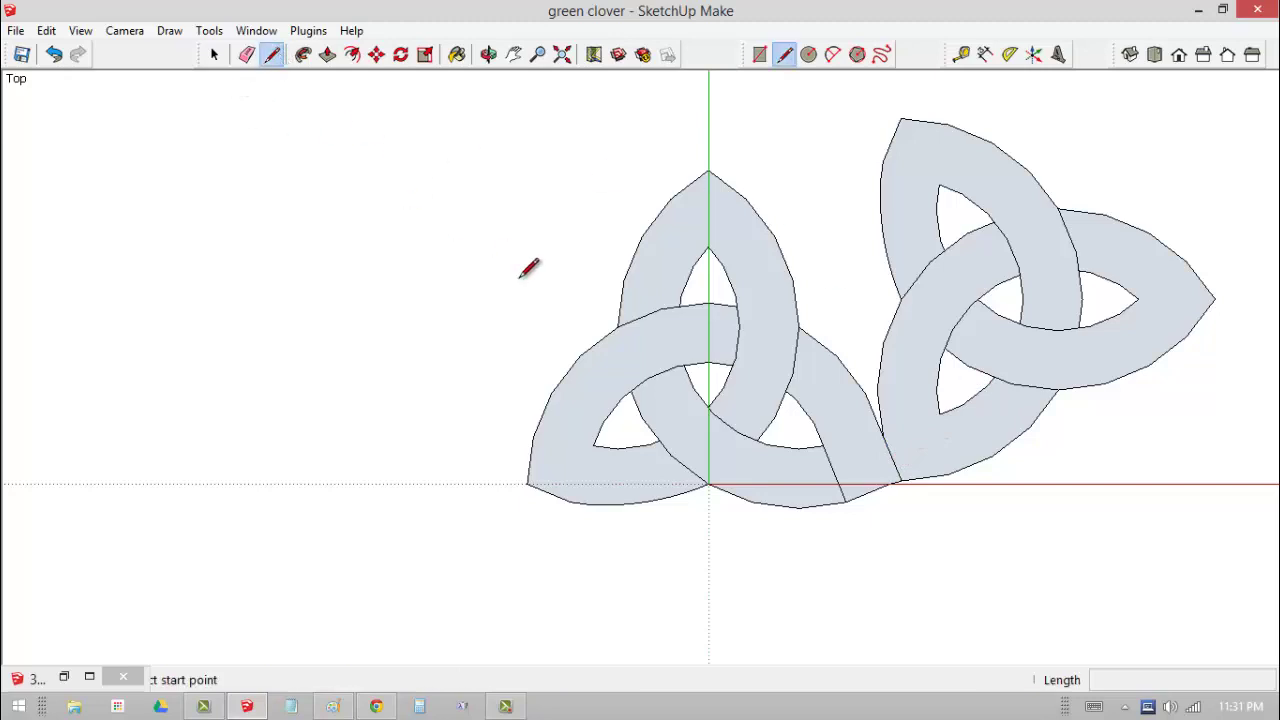
click(883, 437)
click(946, 408)
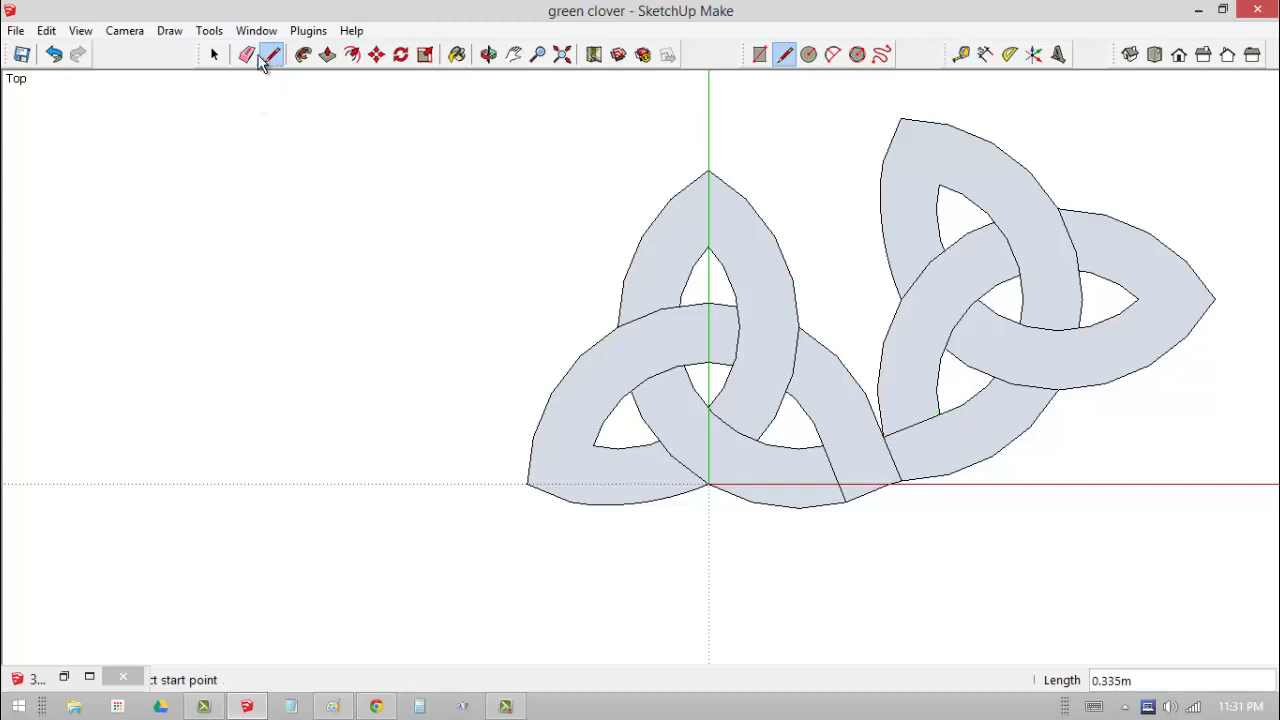
Group both joined knots and move their meeting point 1.066m left onto the origin
click(214, 54)
drag(349, 86, 1250, 565)
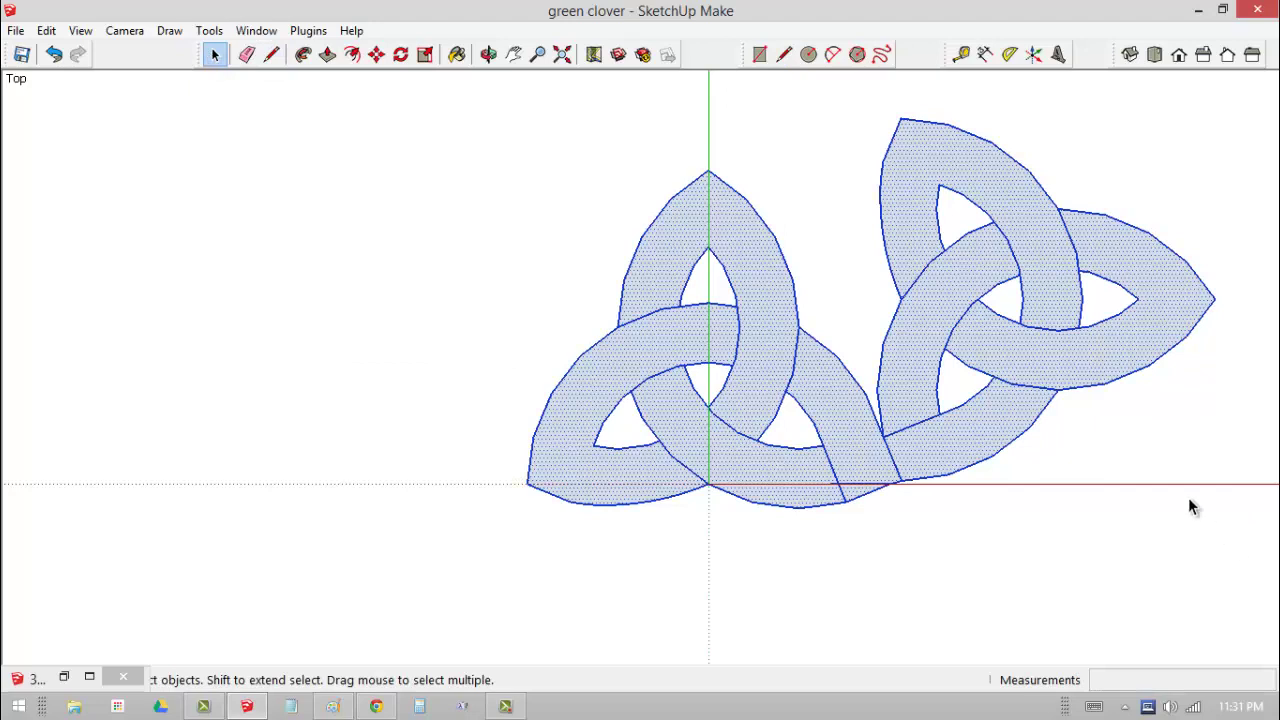
right_click(768, 256)
click(818, 422)
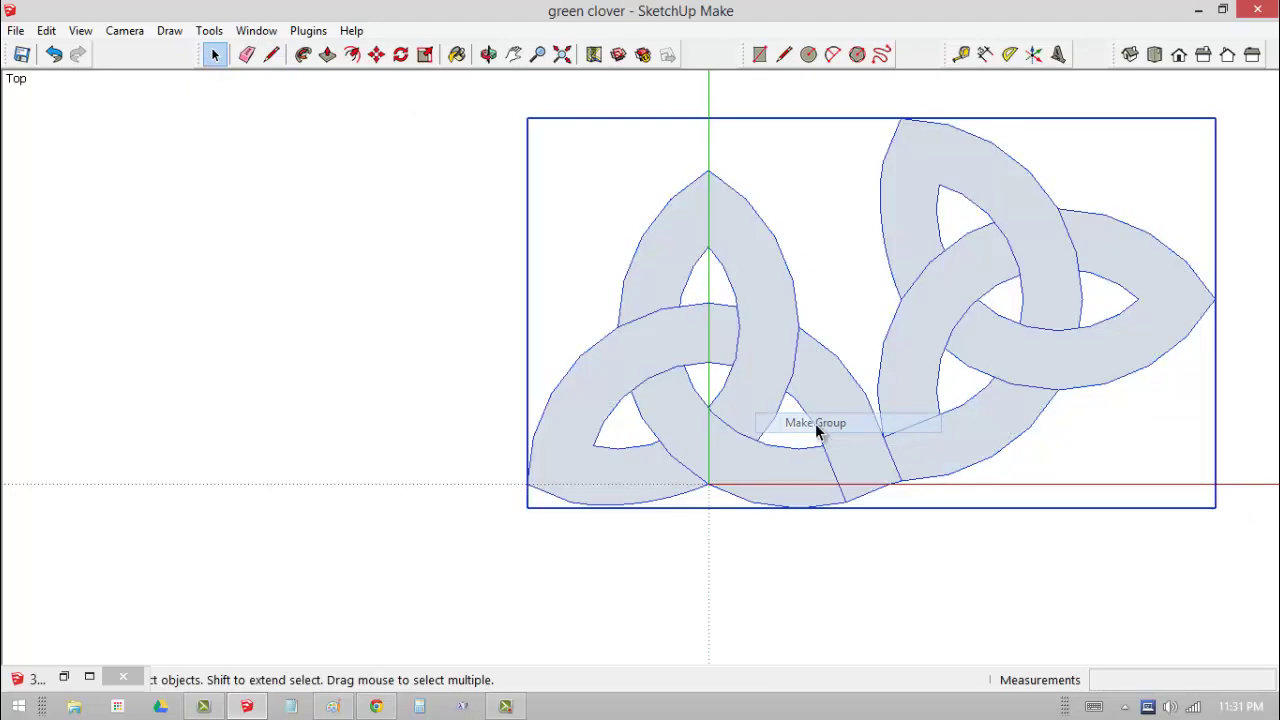
key(m)
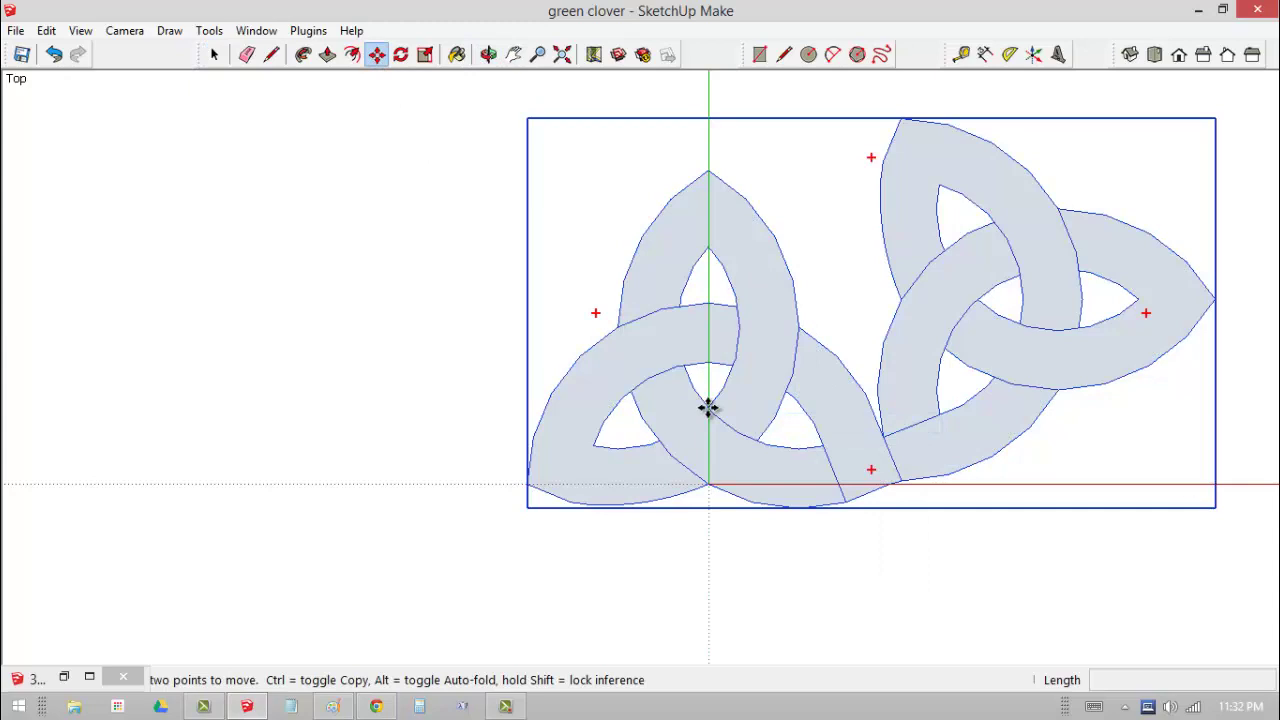
click(900, 486)
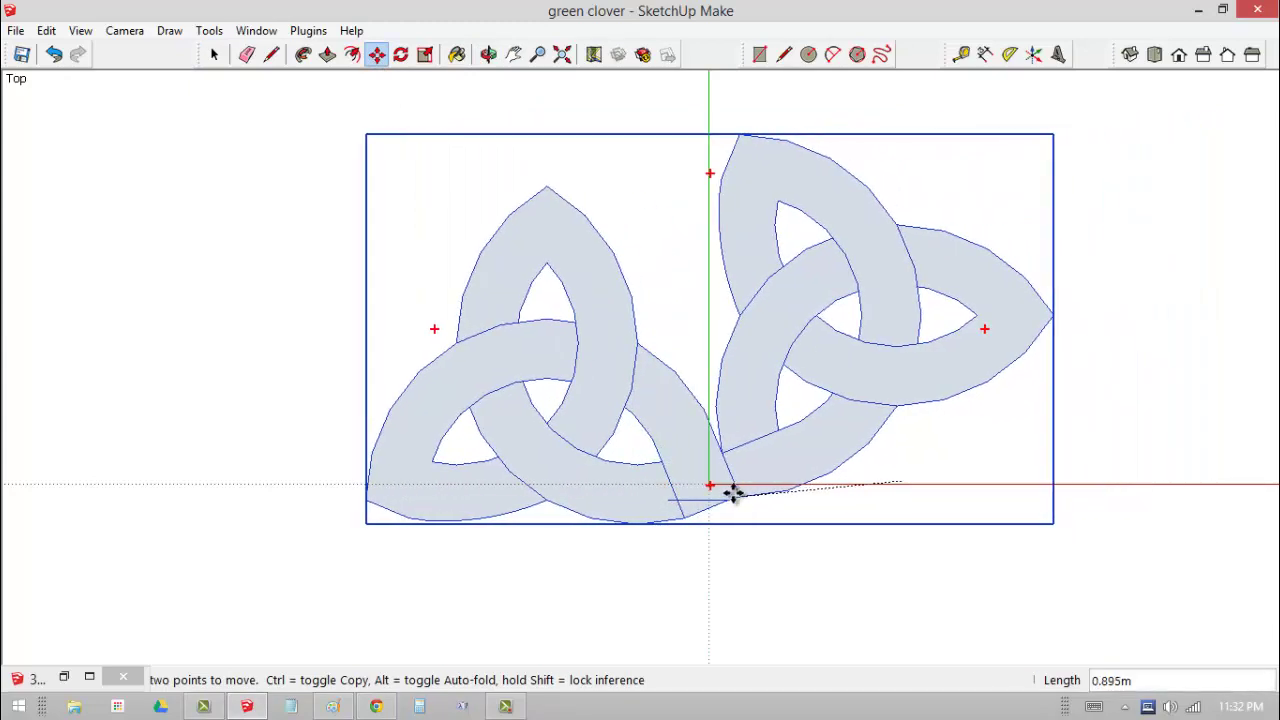
click(714, 486)
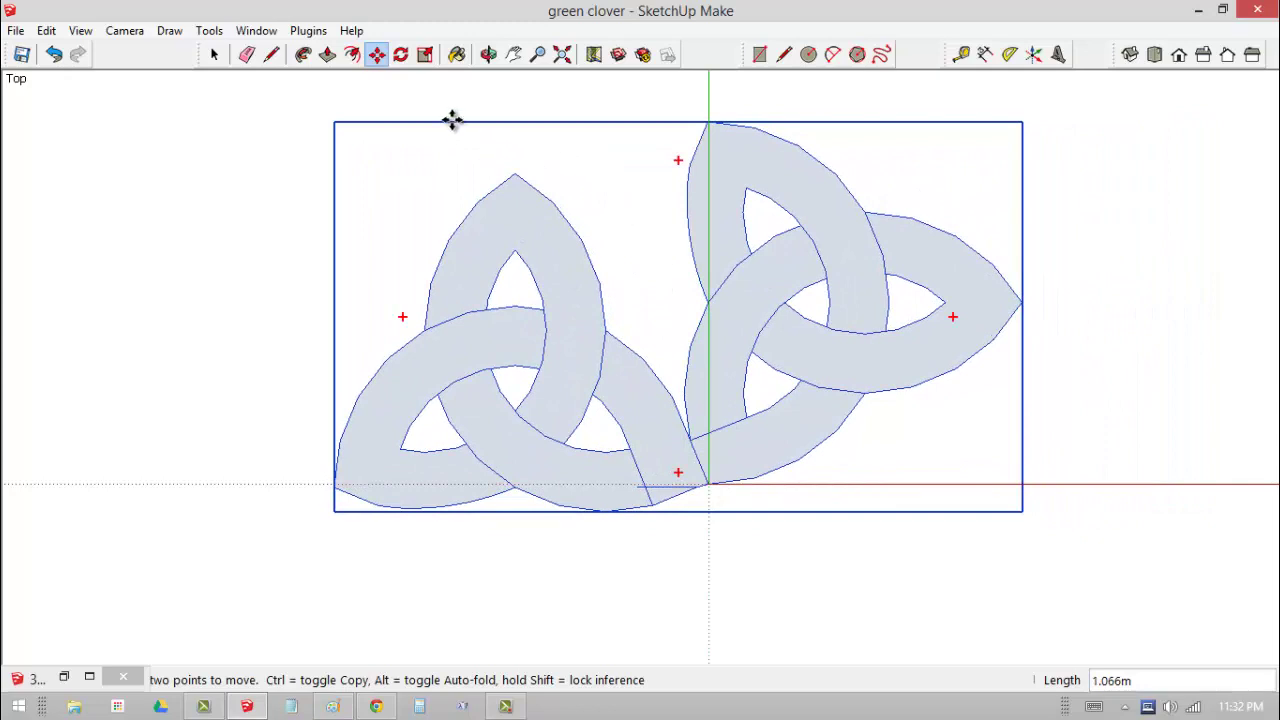
Place a copy of the knot pair rotated 180° about the origin, then clear the selection
click(401, 56)
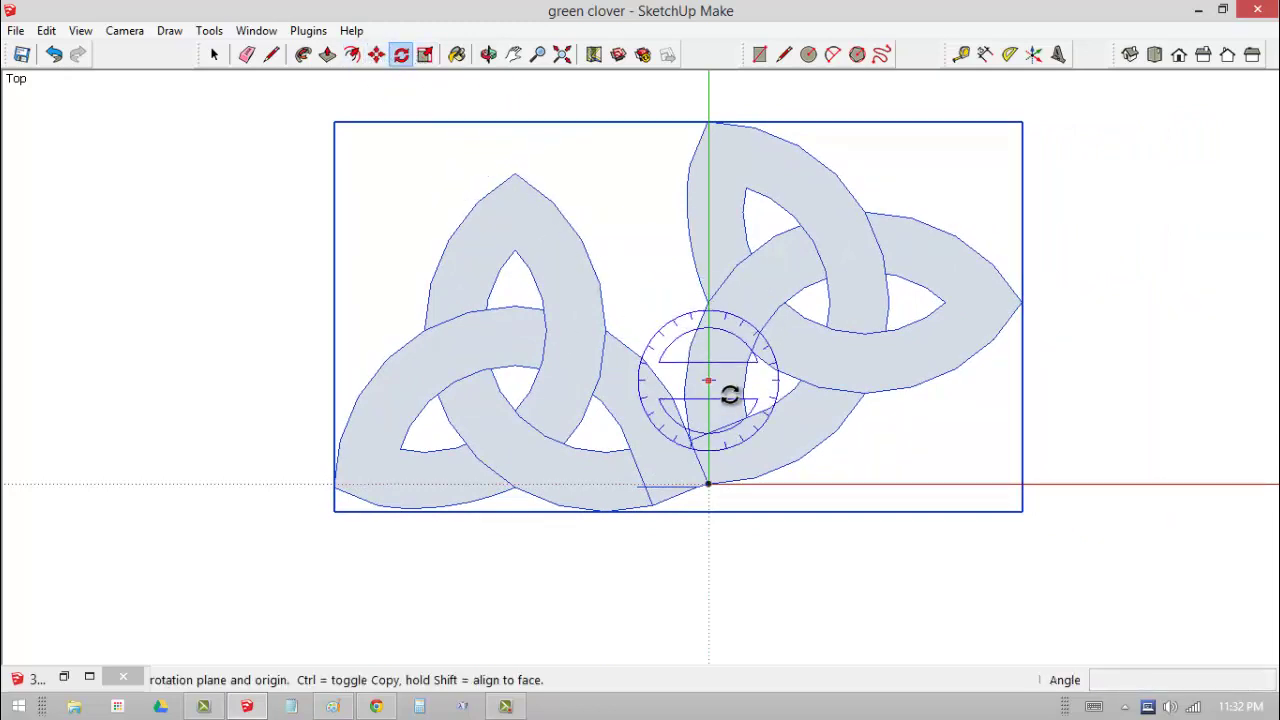
click(710, 484)
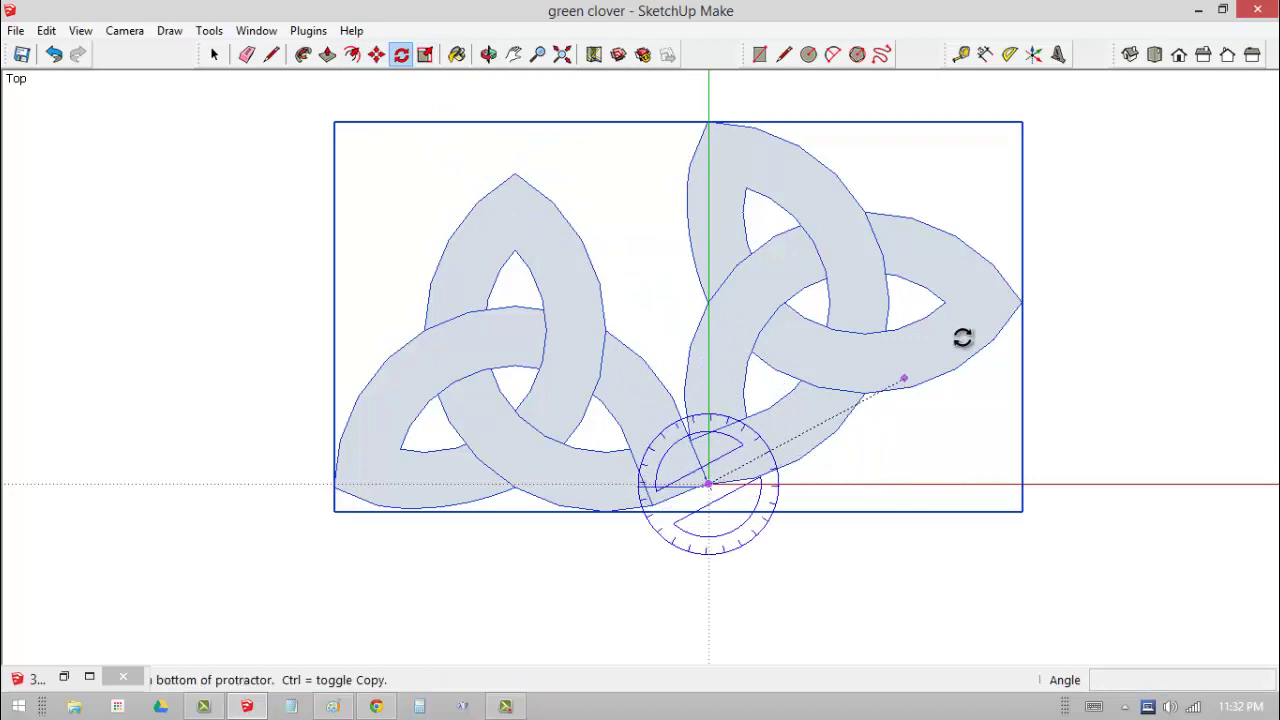
click(1026, 299)
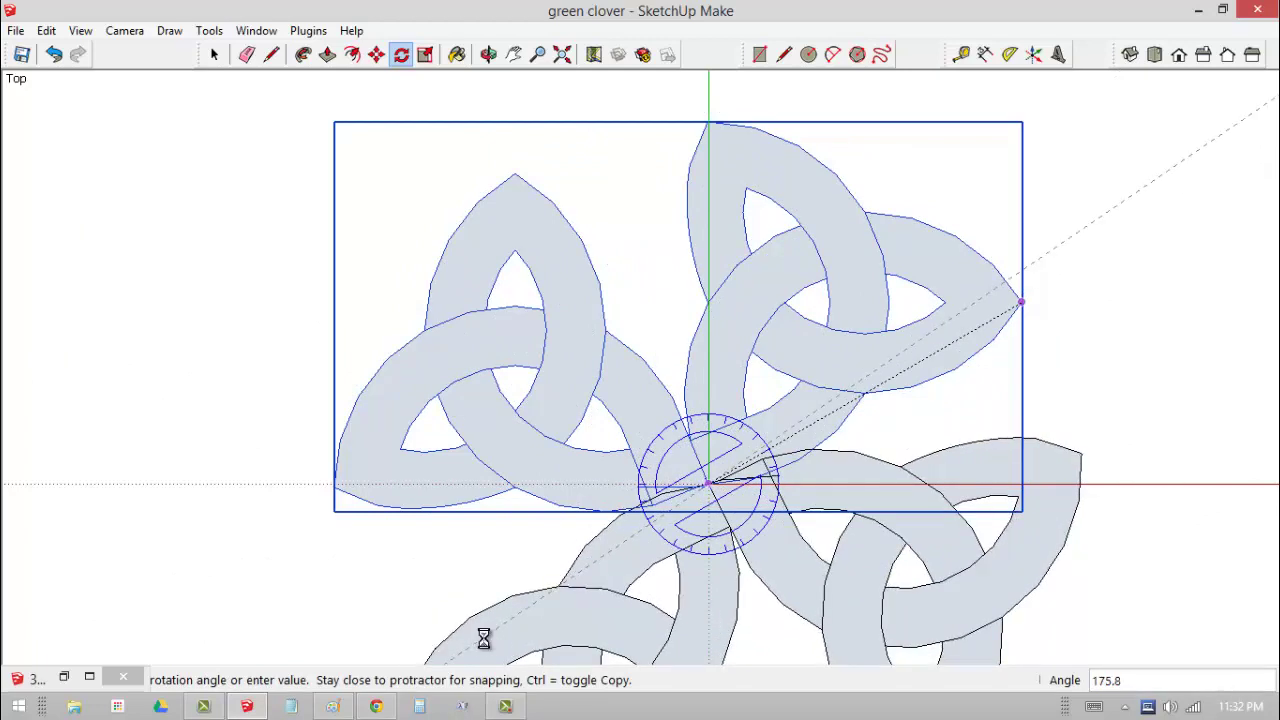
click(483, 638)
scroll(621, 288, down, 5)
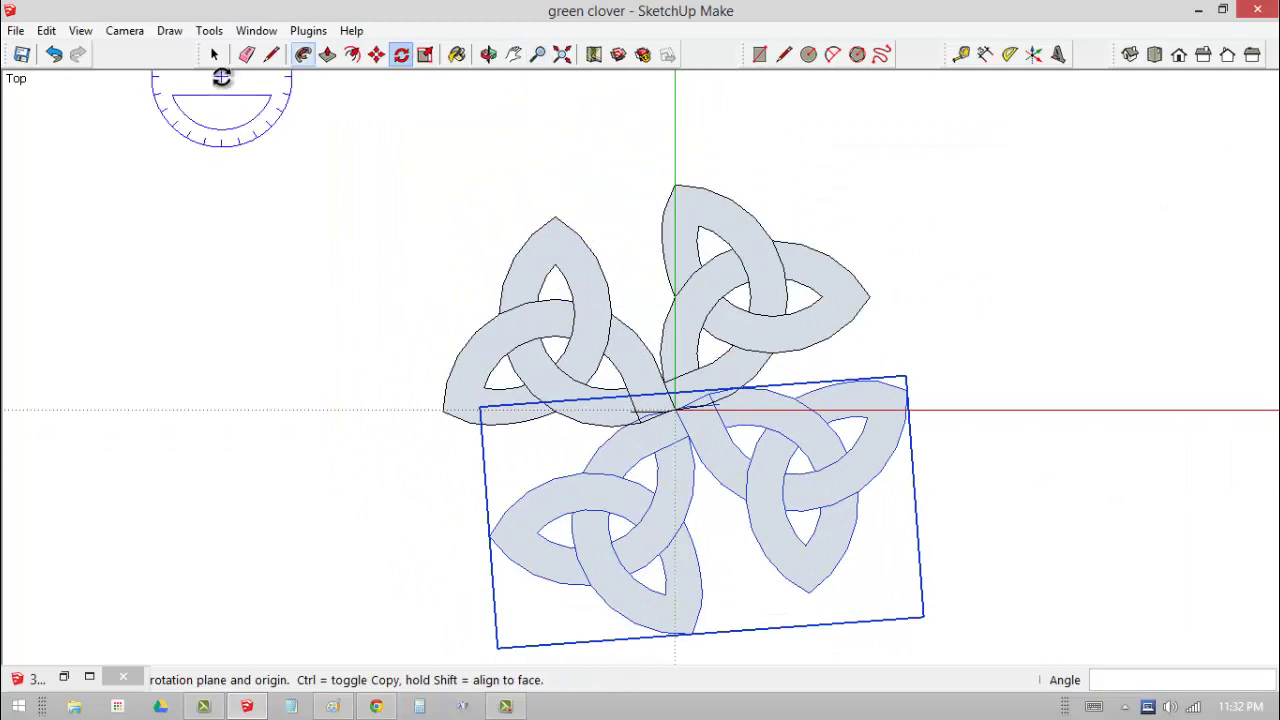
click(215, 55)
click(257, 188)
scroll(257, 188, down, 1)
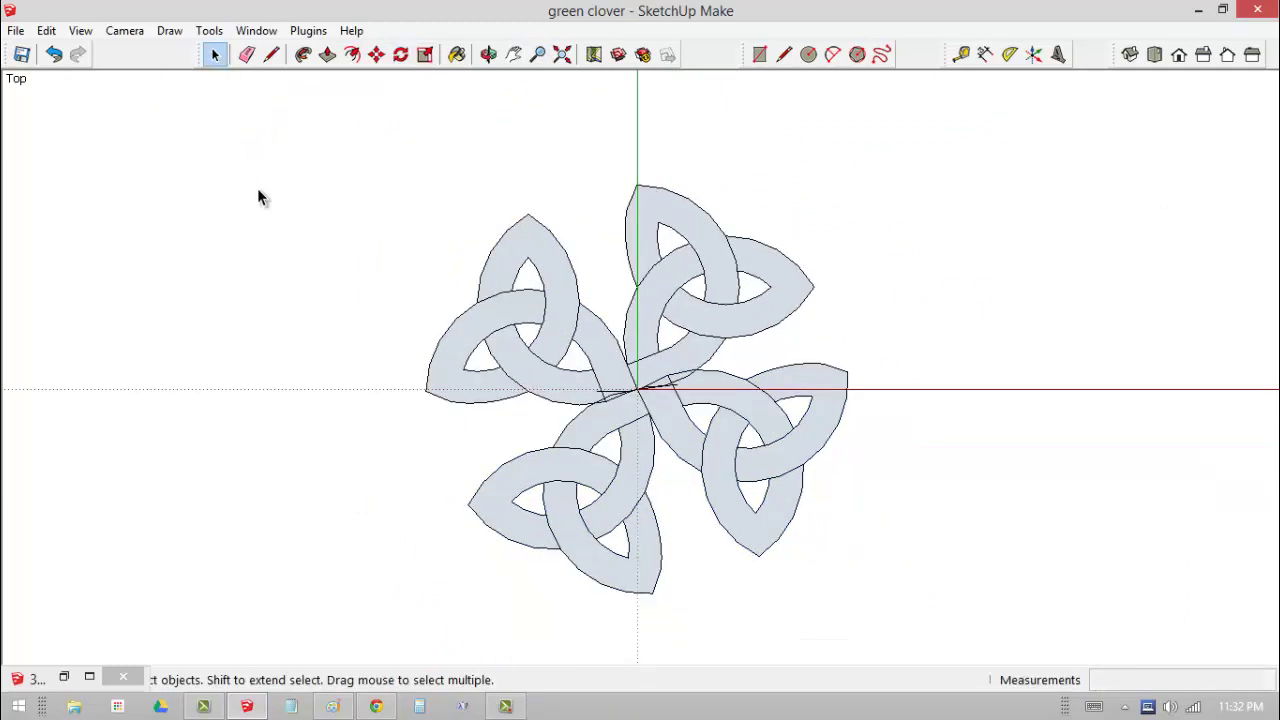
scroll(264, 196, up, 2)
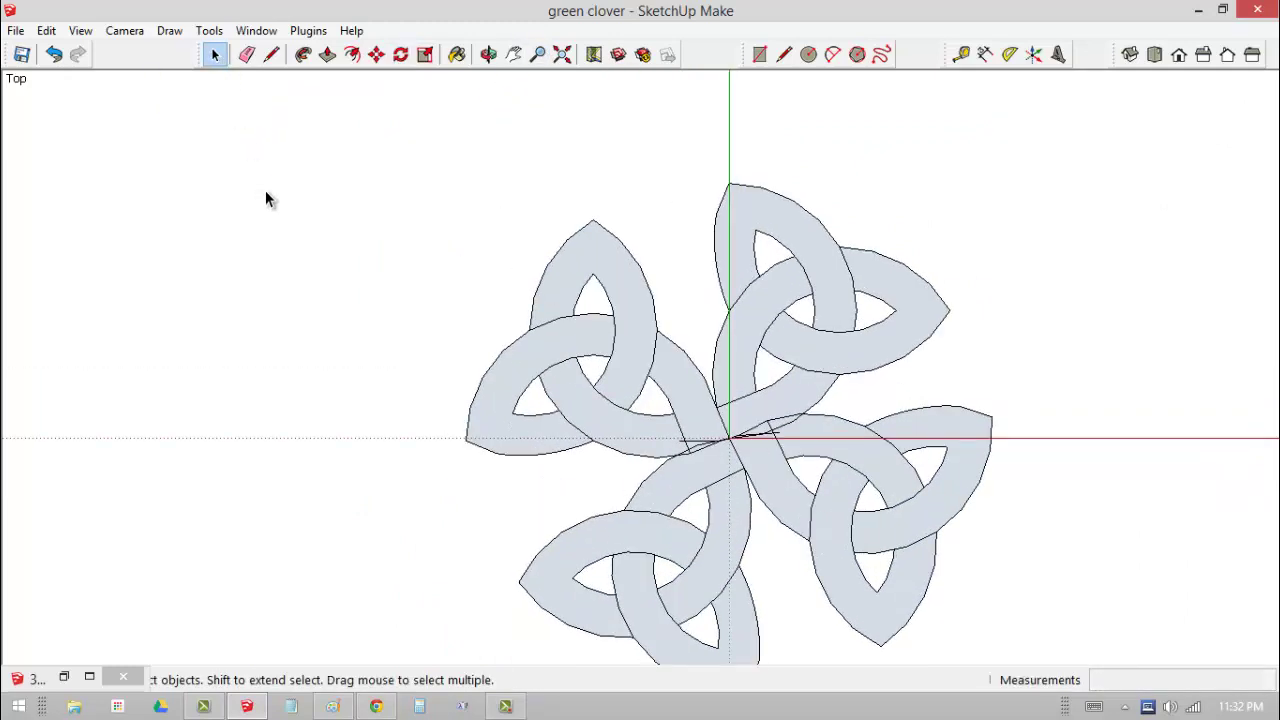
Move the rotated knot-pair copy 0.106m lower along the green axis
click(735, 476)
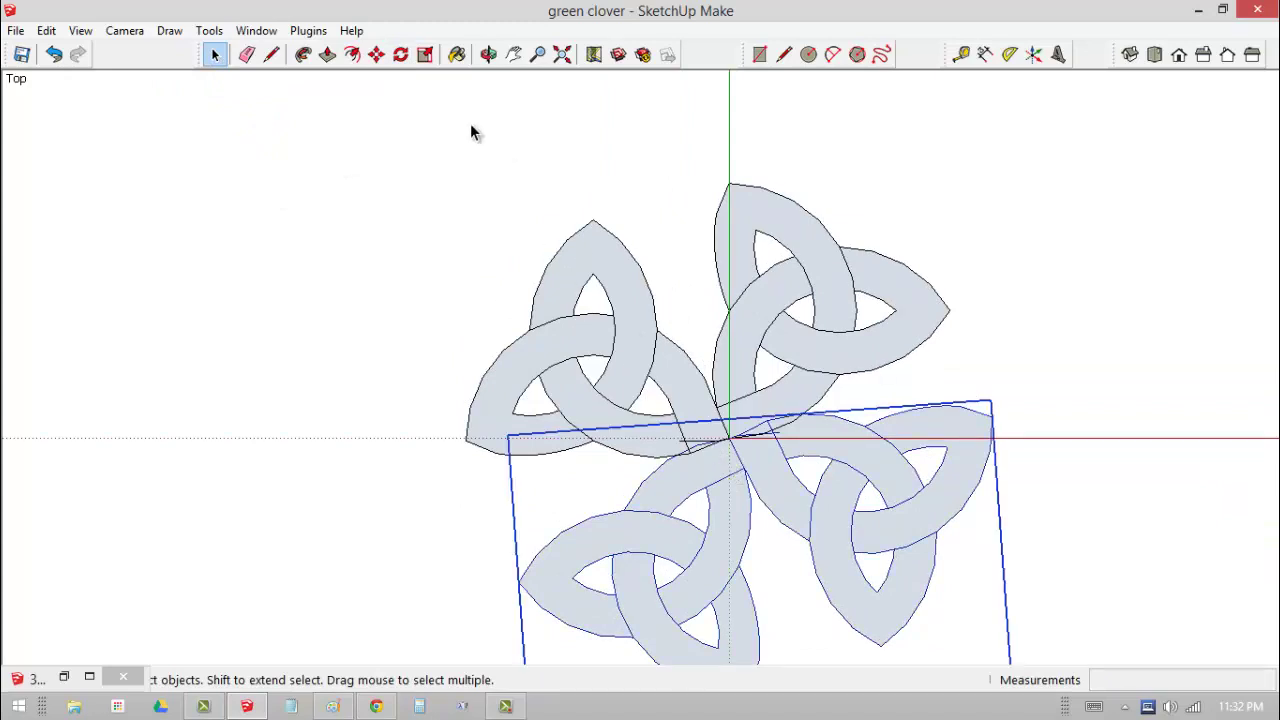
click(373, 57)
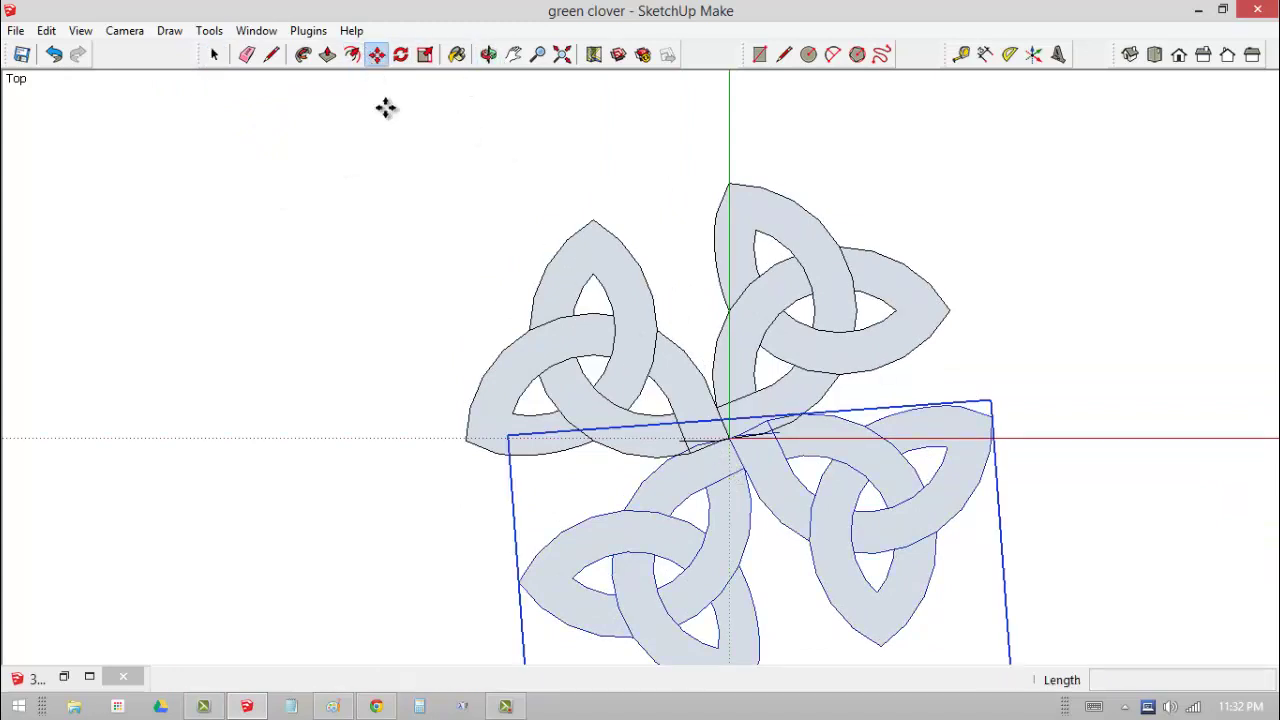
click(702, 455)
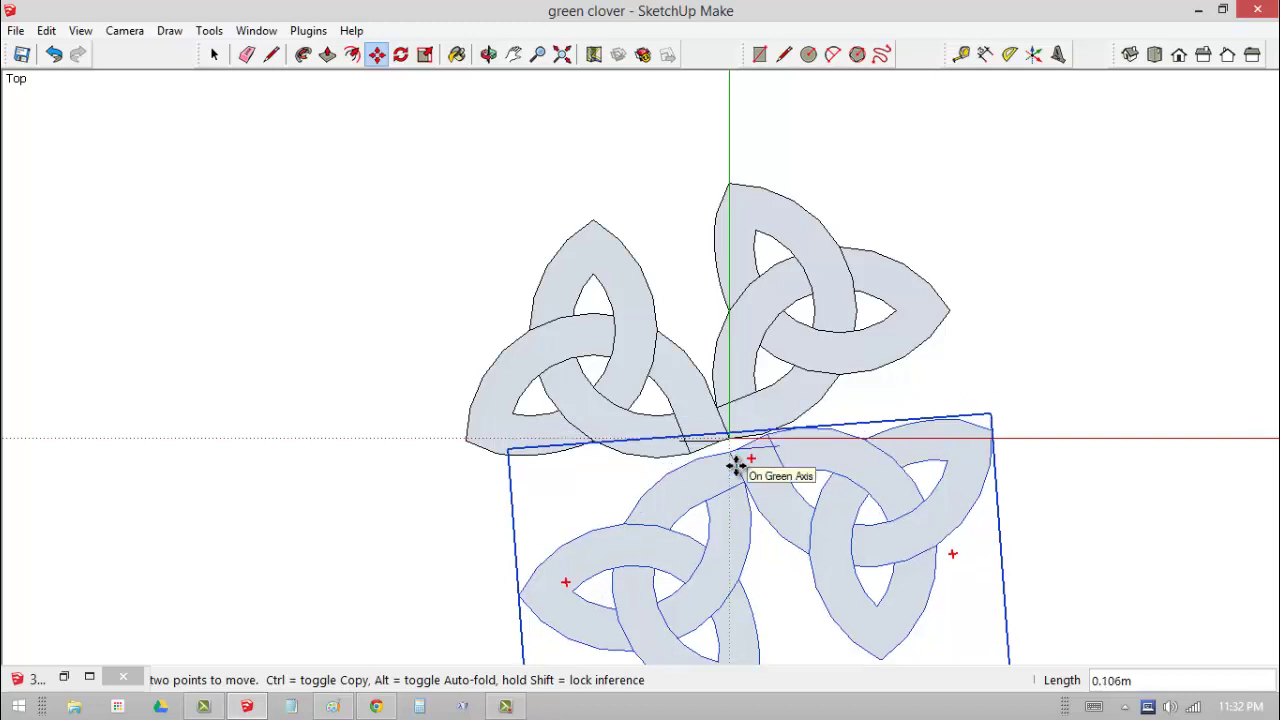
click(736, 466)
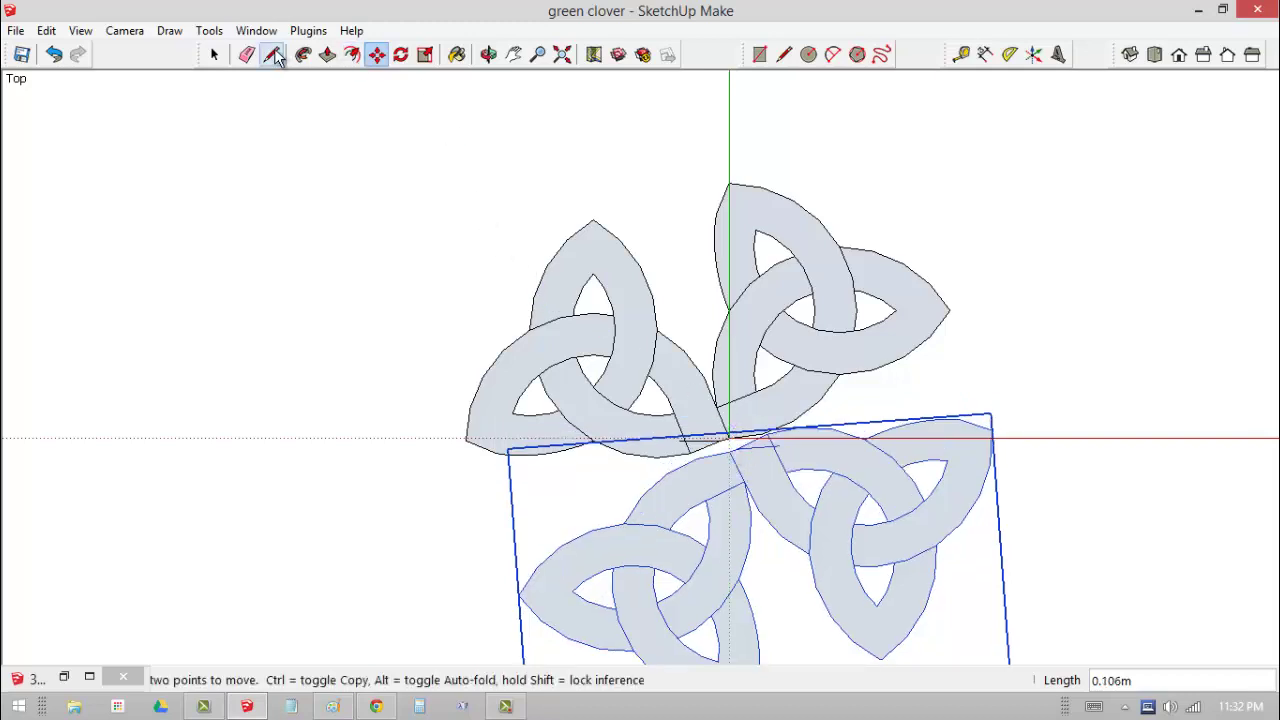
Explode the lower knot-pair group into loose faces
click(215, 55)
scroll(892, 284, down, 1)
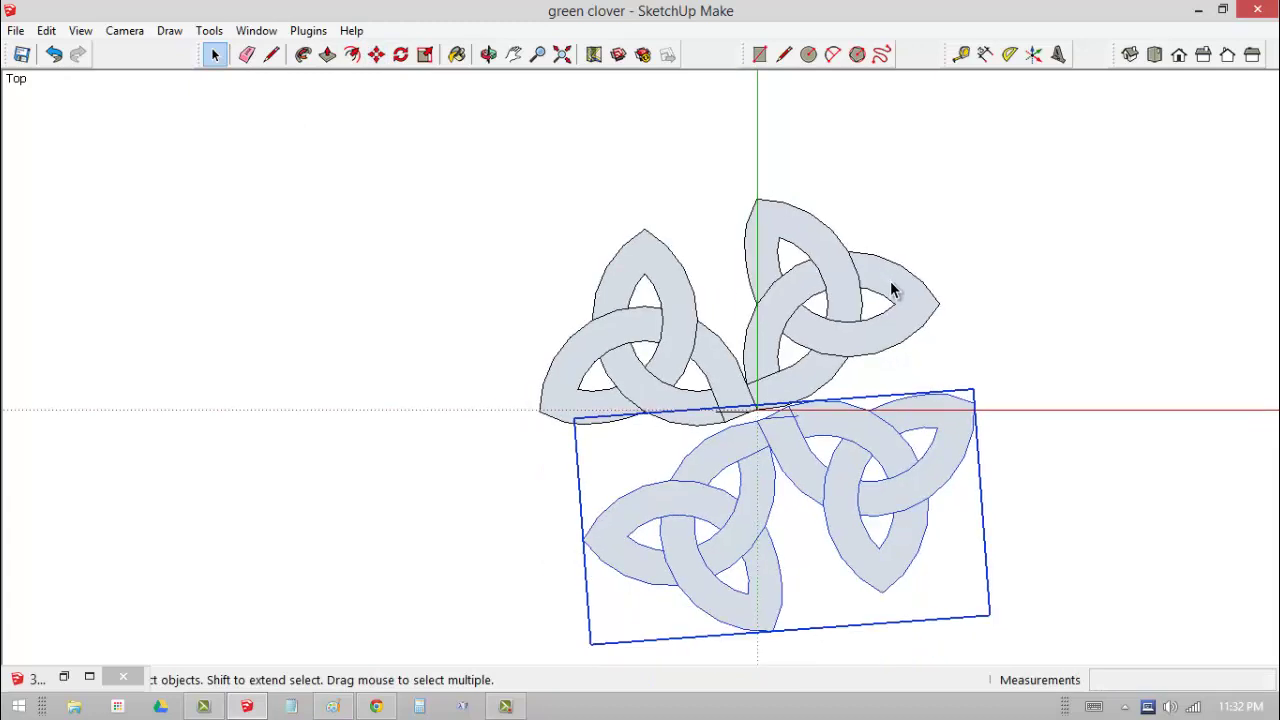
scroll(892, 284, up, 3)
scroll(892, 282, up, 1)
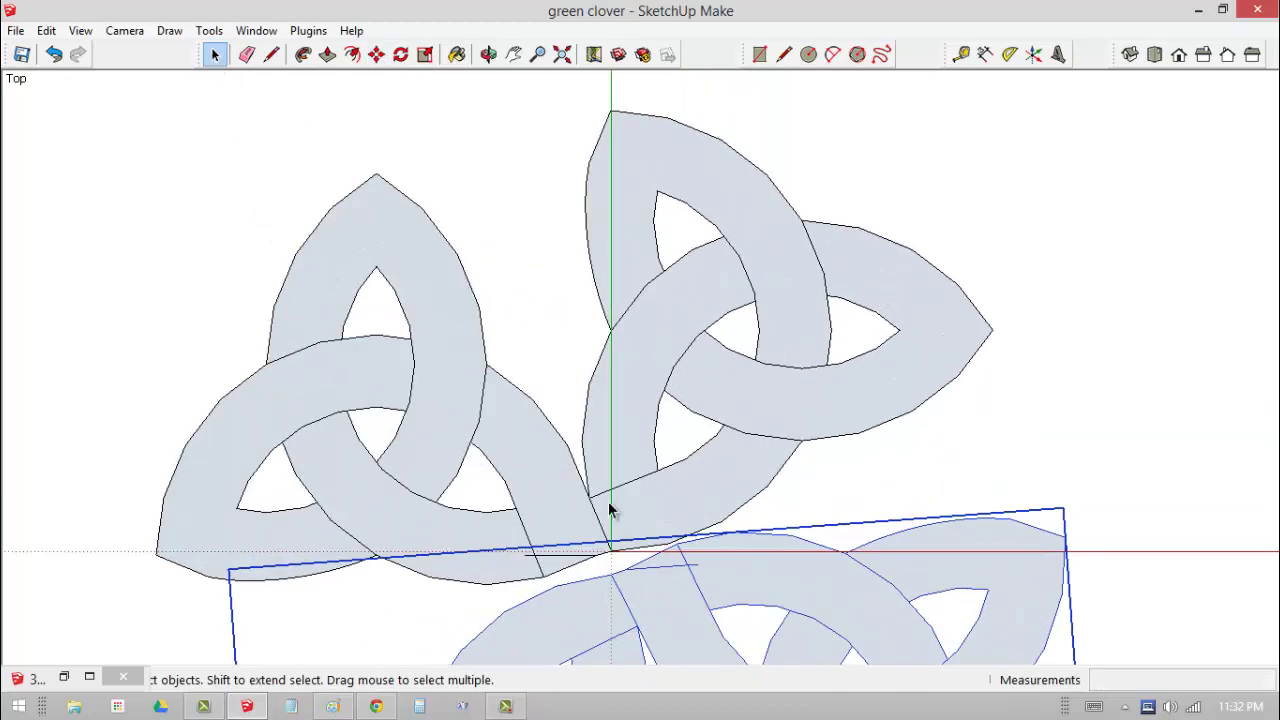
right_click(822, 590)
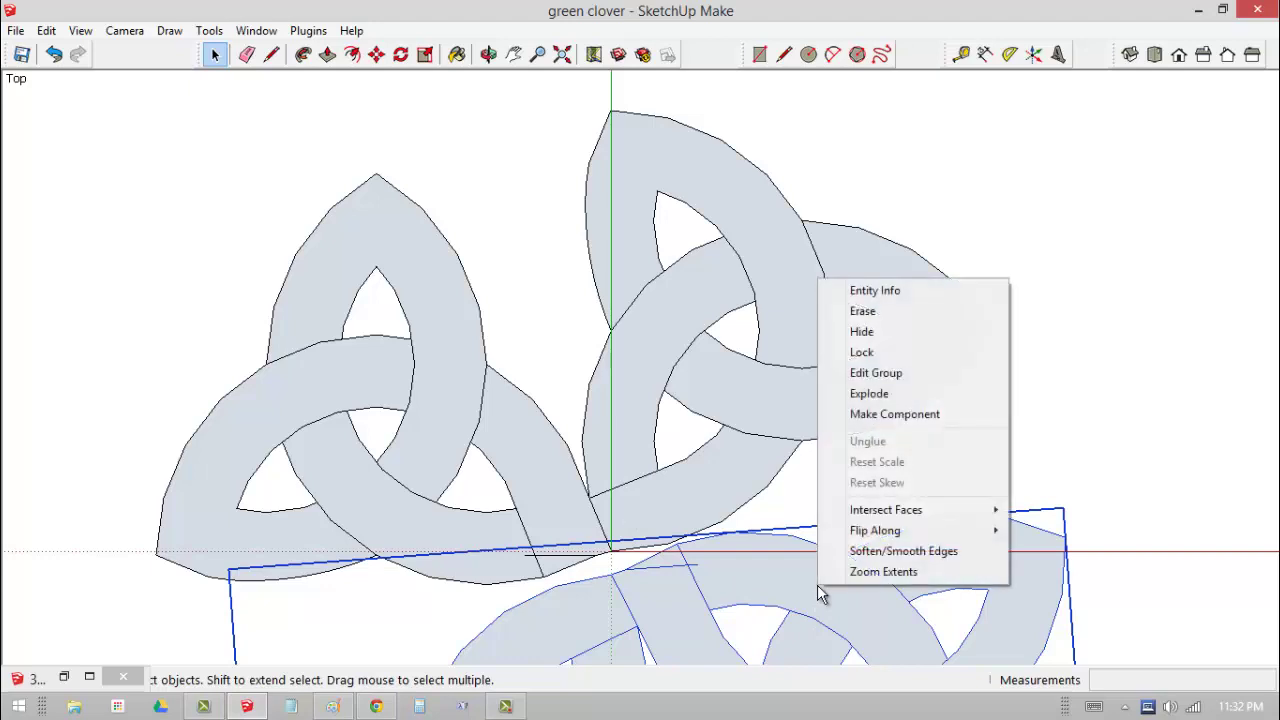
click(899, 396)
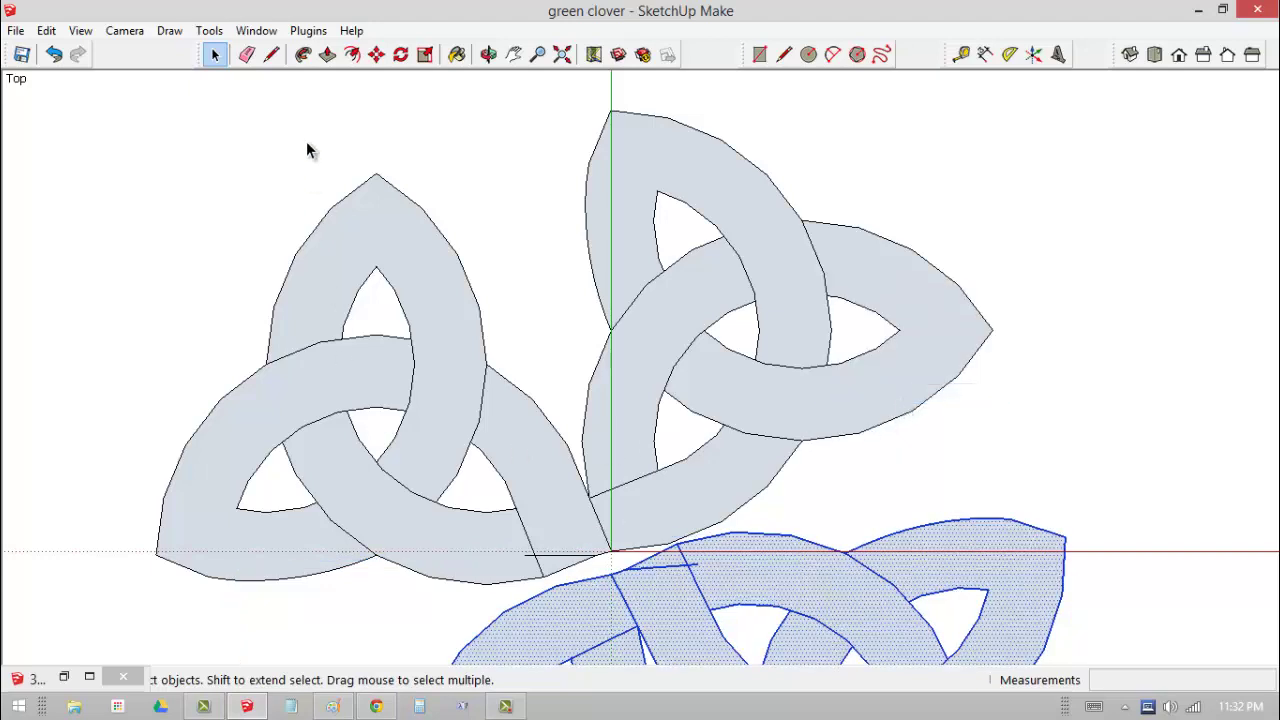
Draw a line joining the lower strand ends near the centre and erase the short stray edge
click(271, 55)
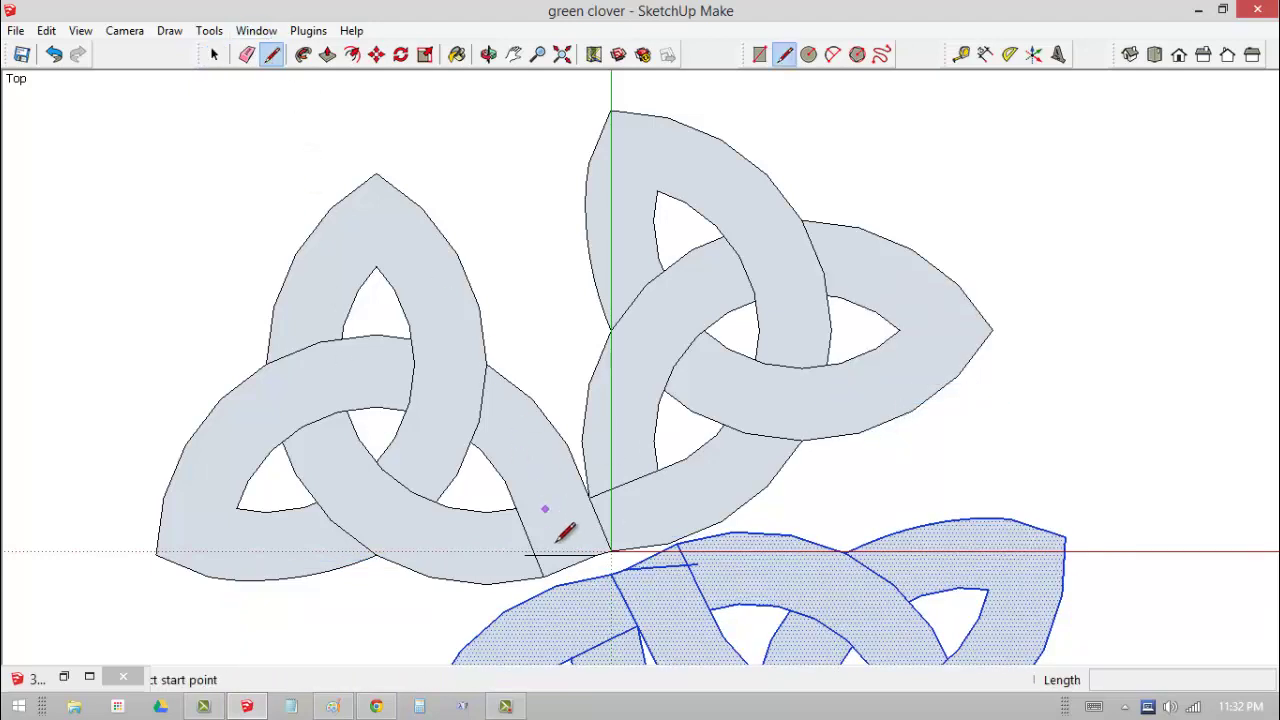
click(556, 585)
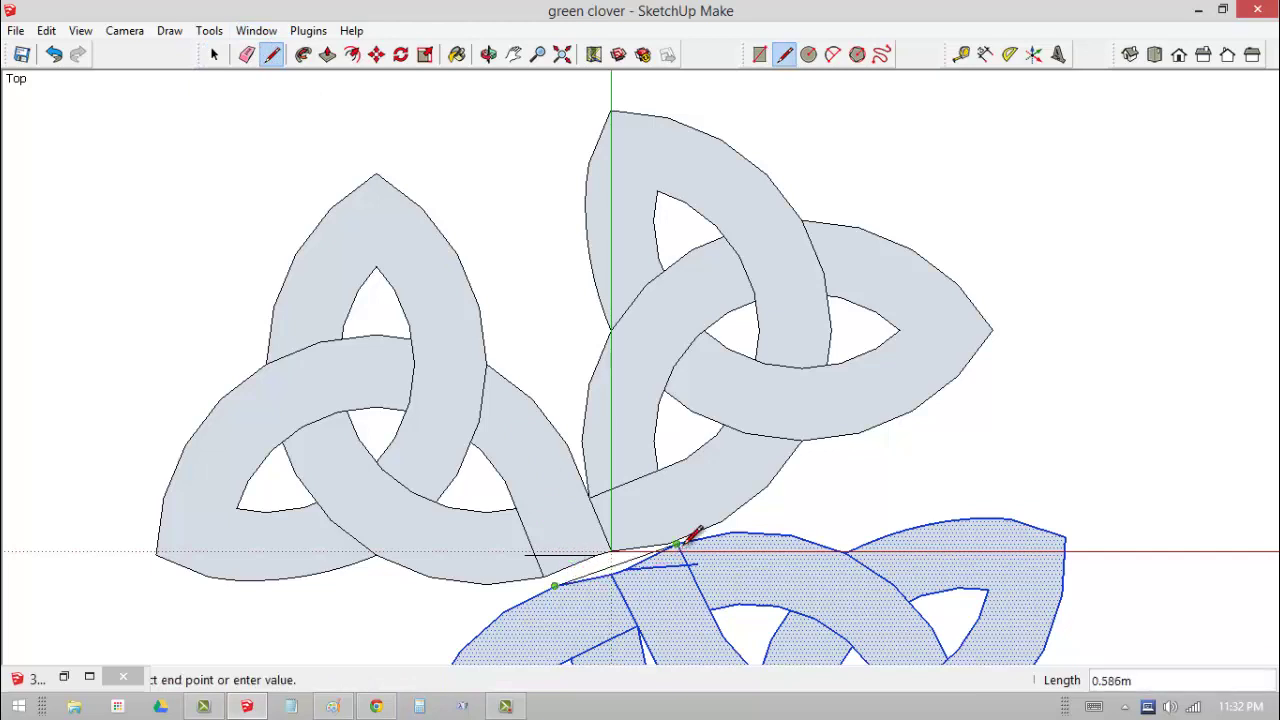
click(682, 543)
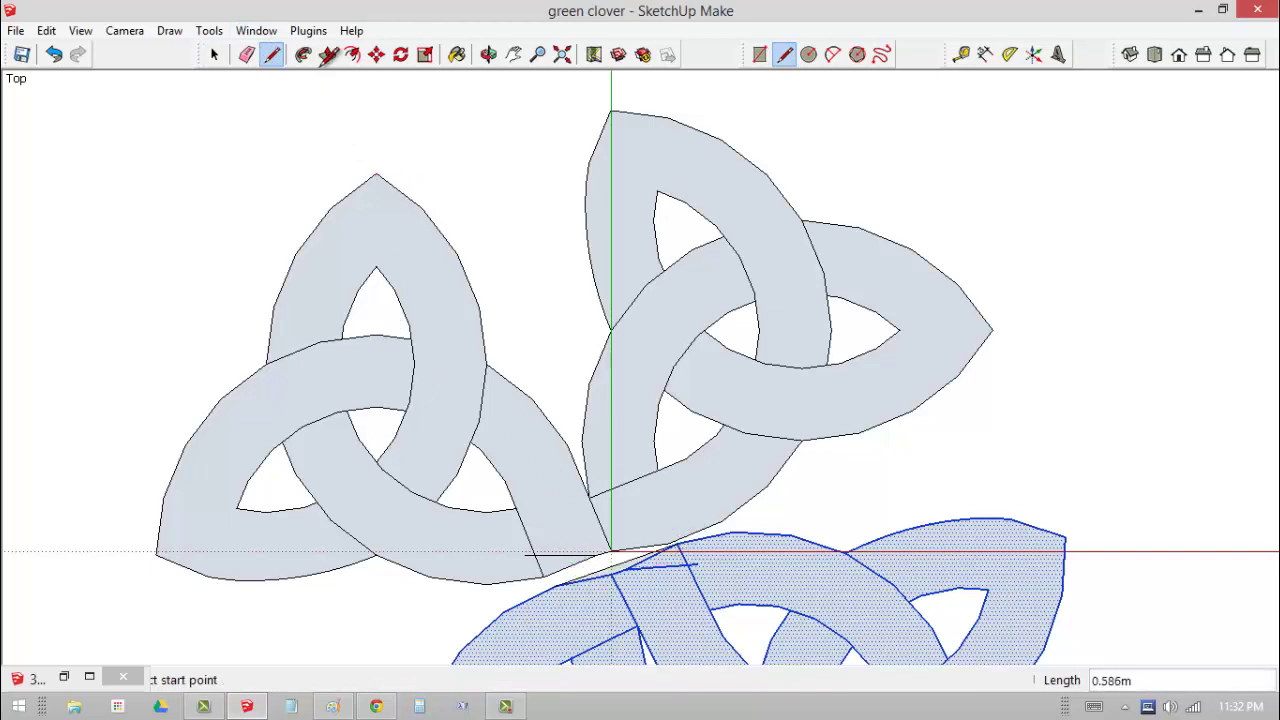
click(247, 55)
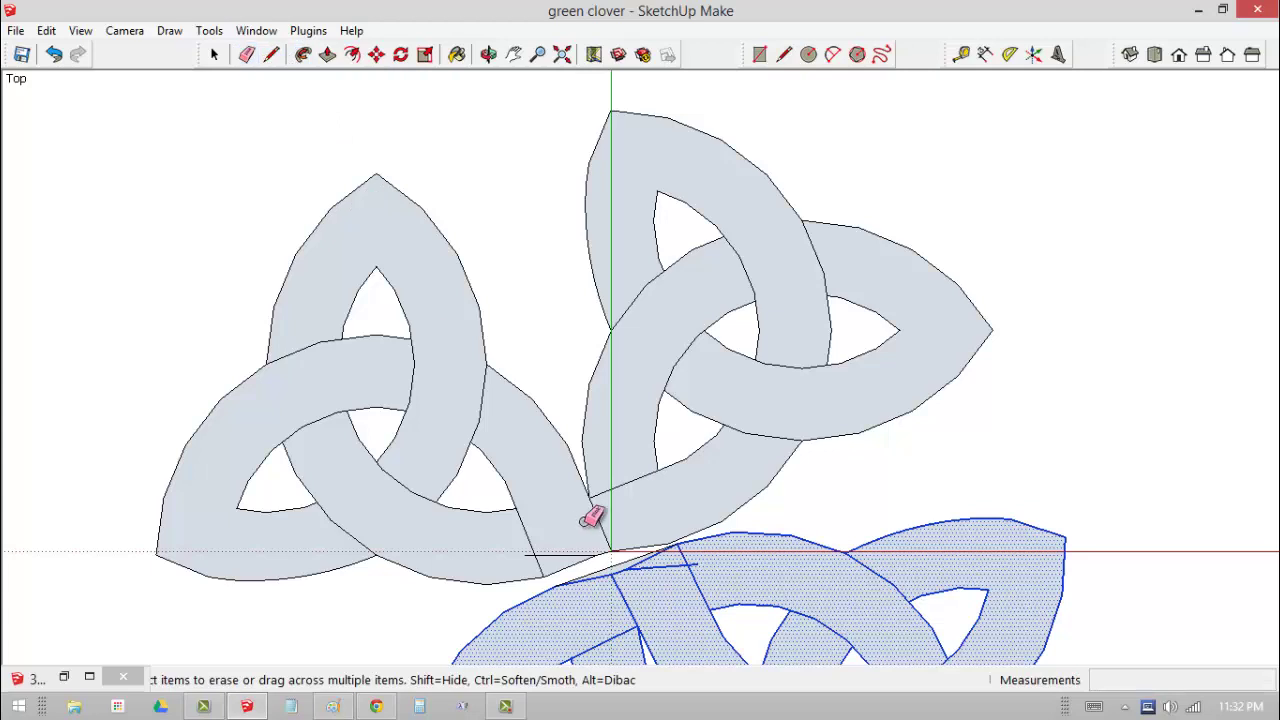
click(670, 564)
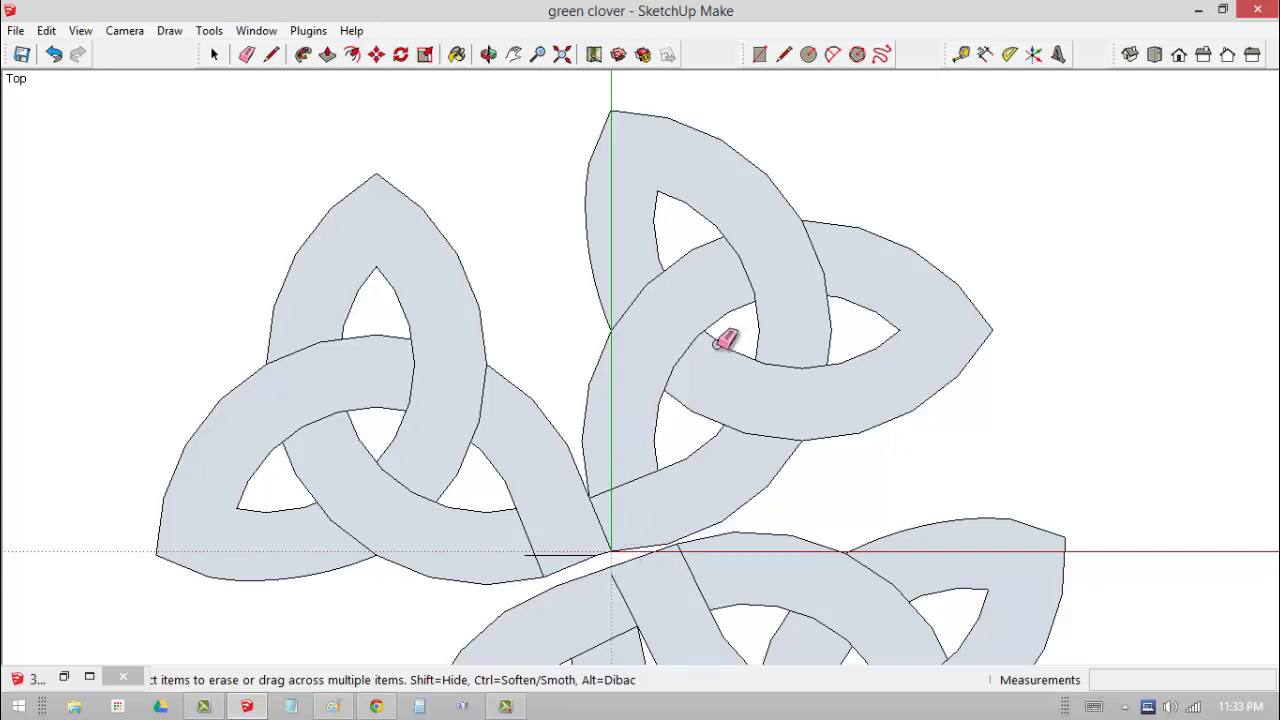
Erase the edge splitting the strand and draw a line closing its gap up to the centre
click(513, 54)
drag(597, 234, 636, 63)
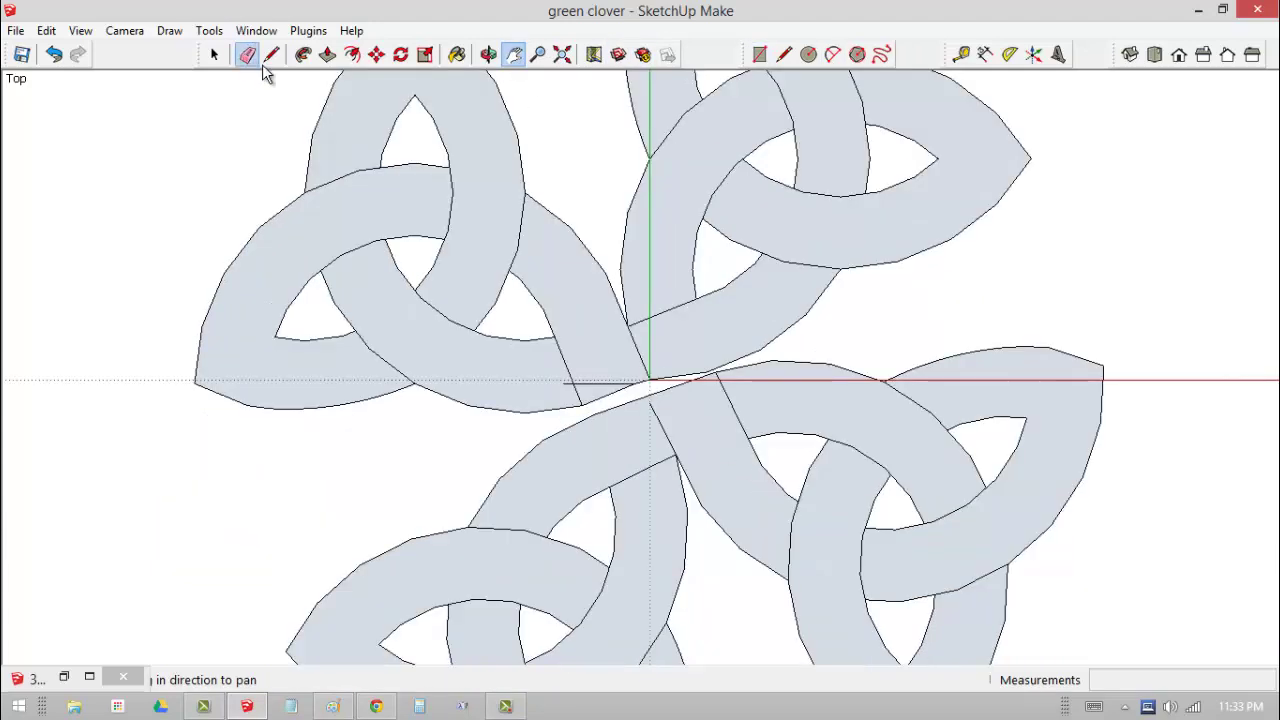
click(246, 54)
click(673, 428)
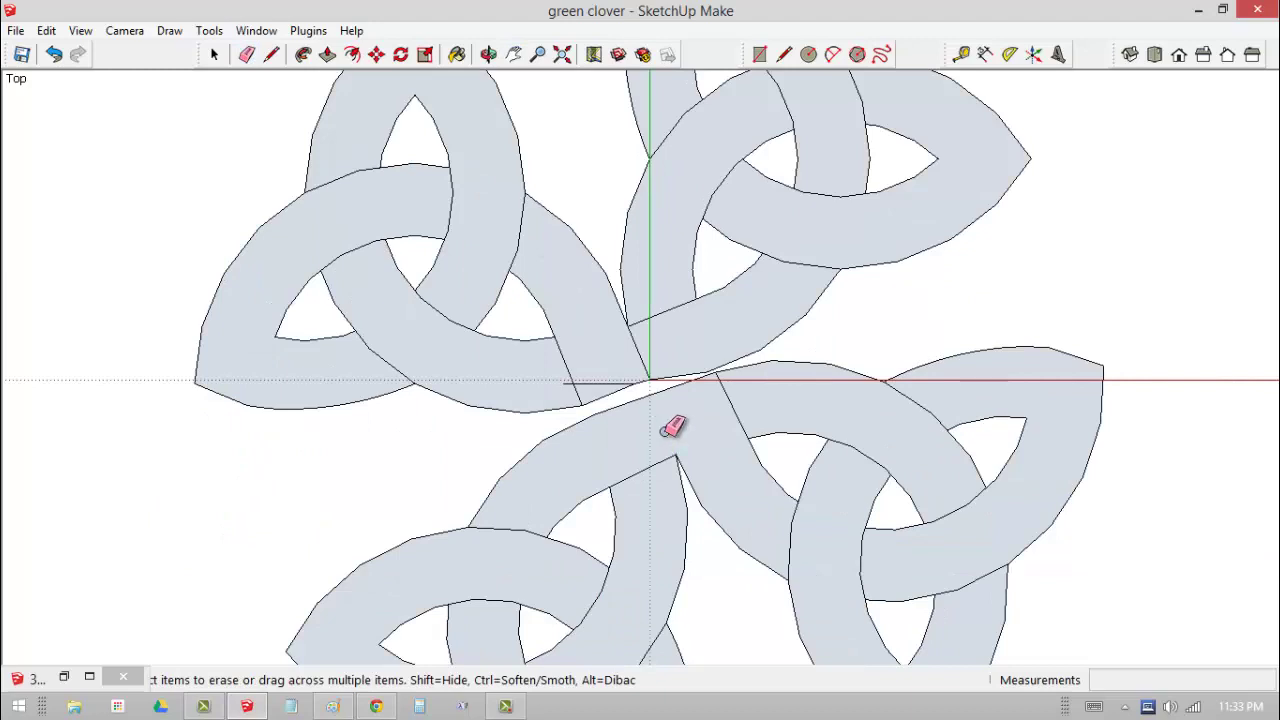
click(271, 55)
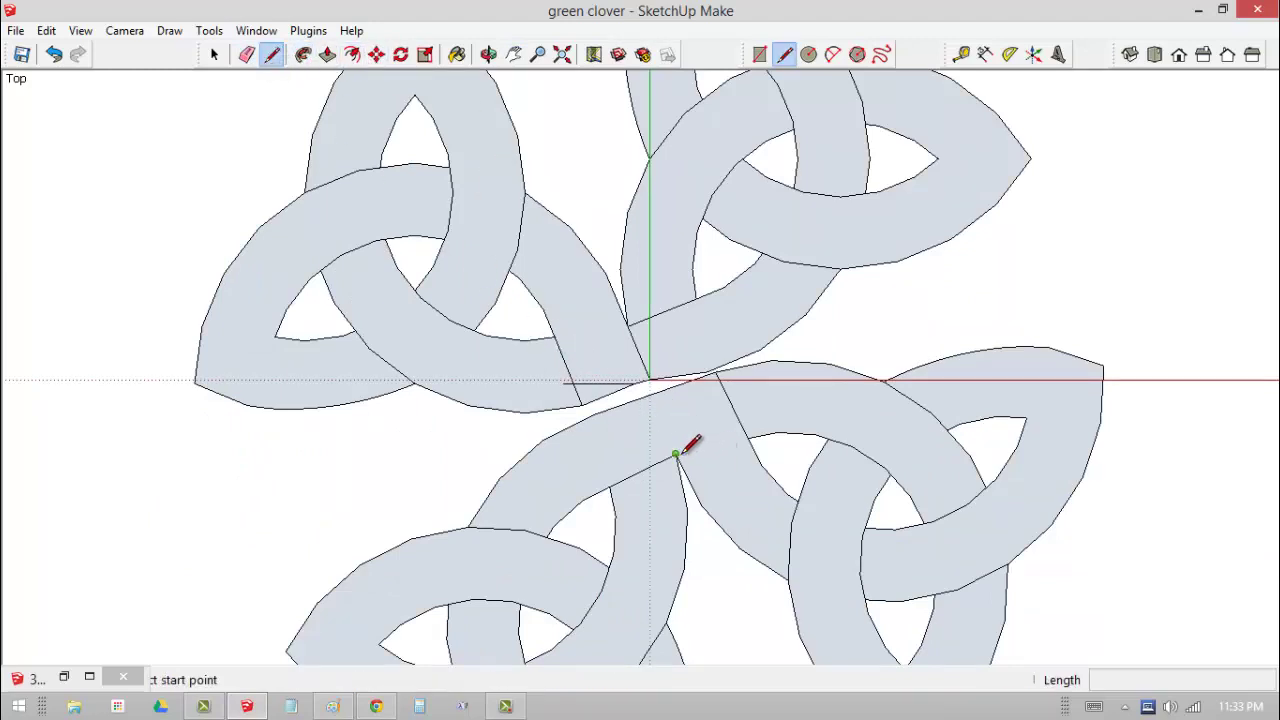
click(676, 455)
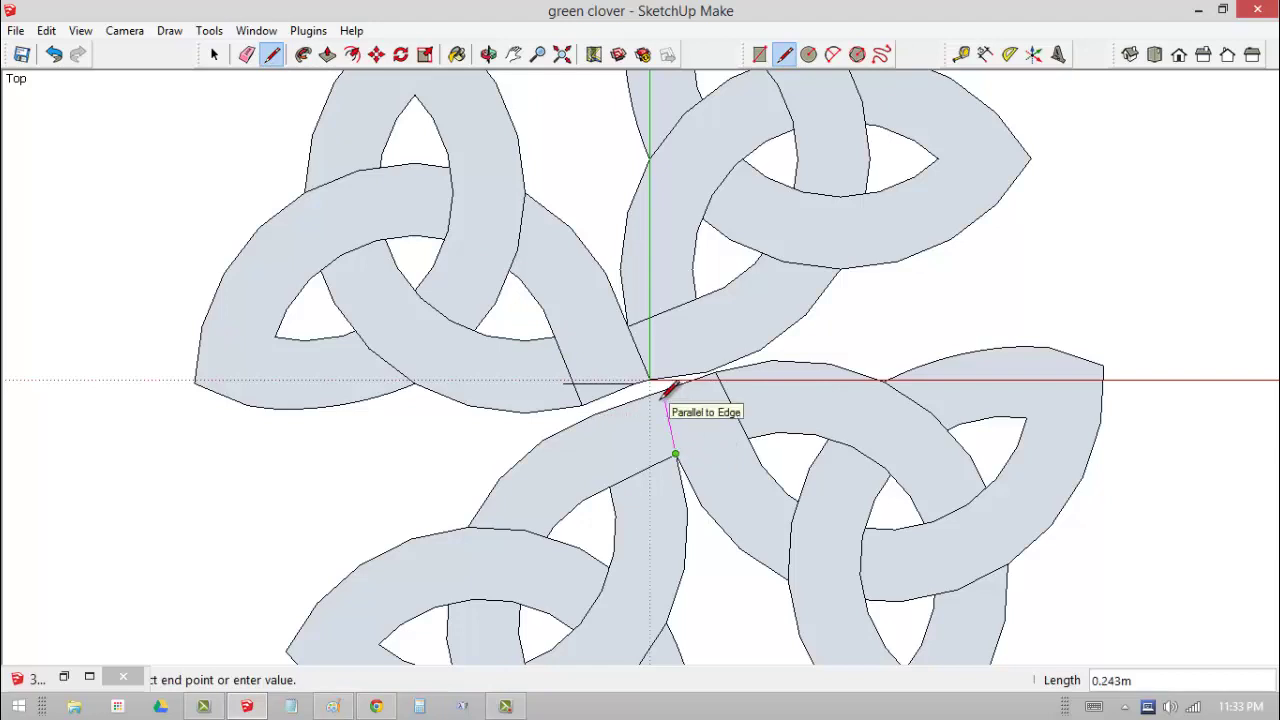
click(654, 393)
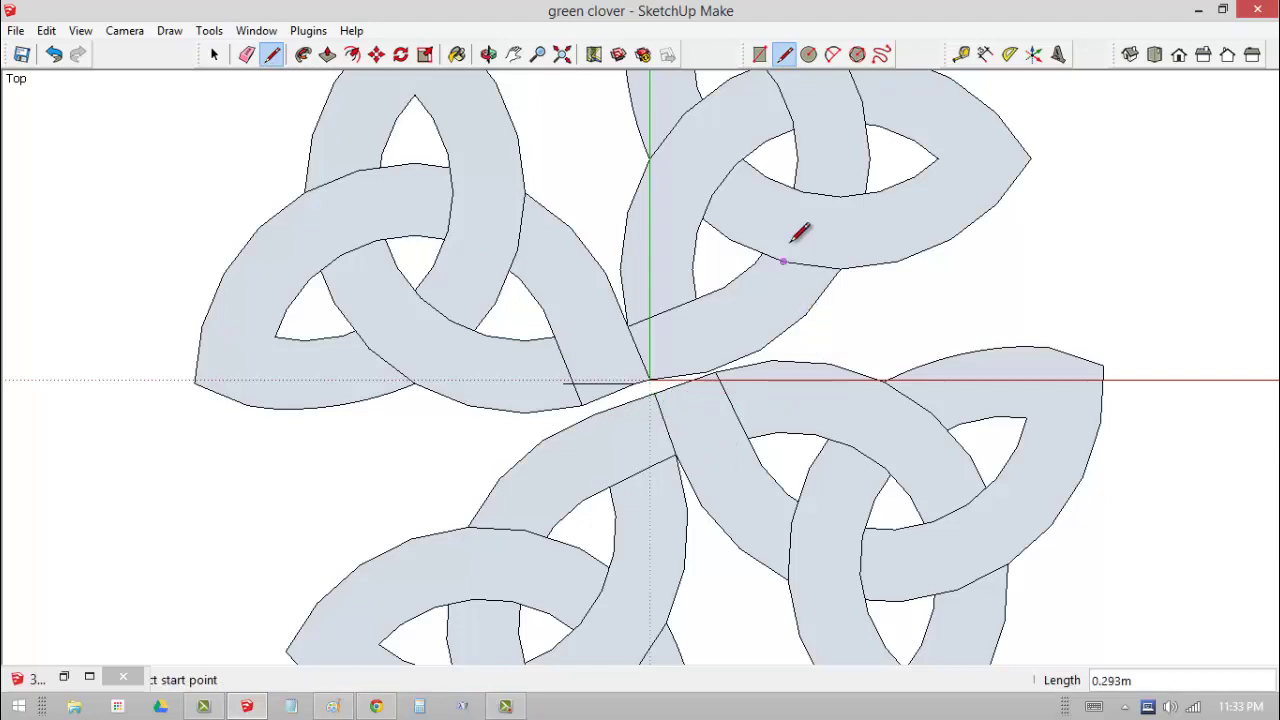
key(space)
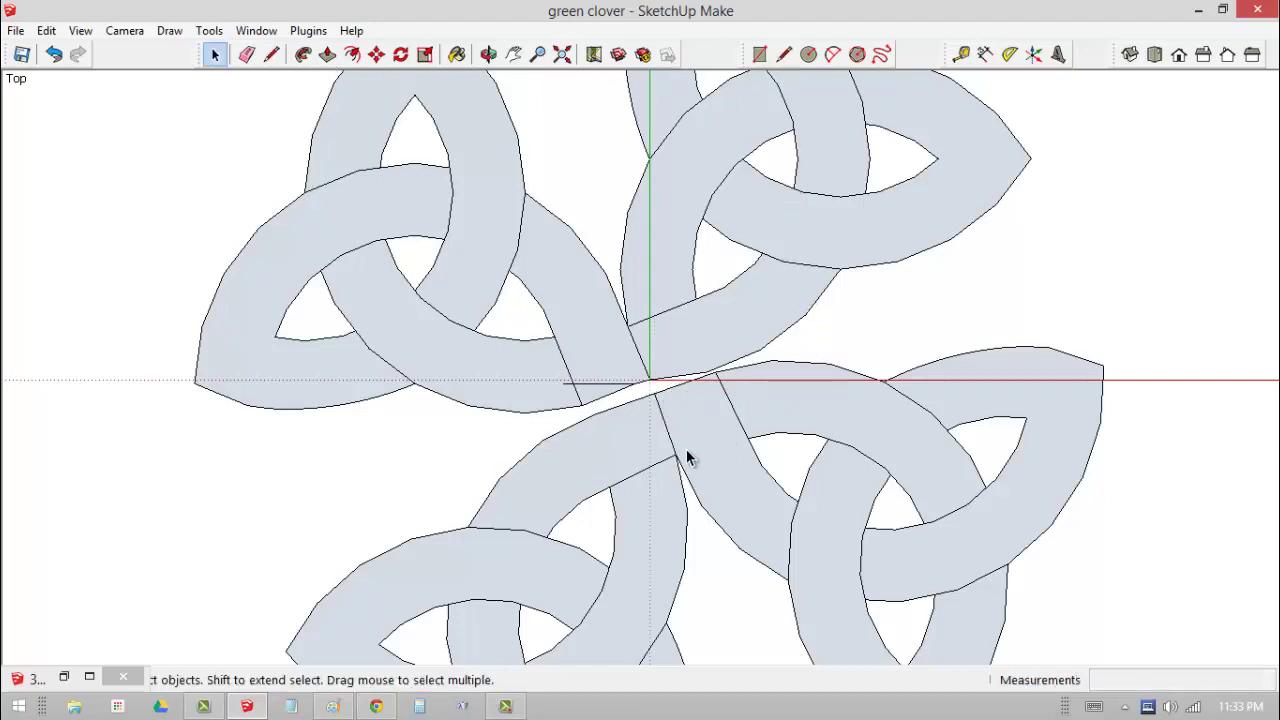
Group the lower loops' connected faces and nudge the group slightly upward
triple_click(685, 440)
right_click(686, 440)
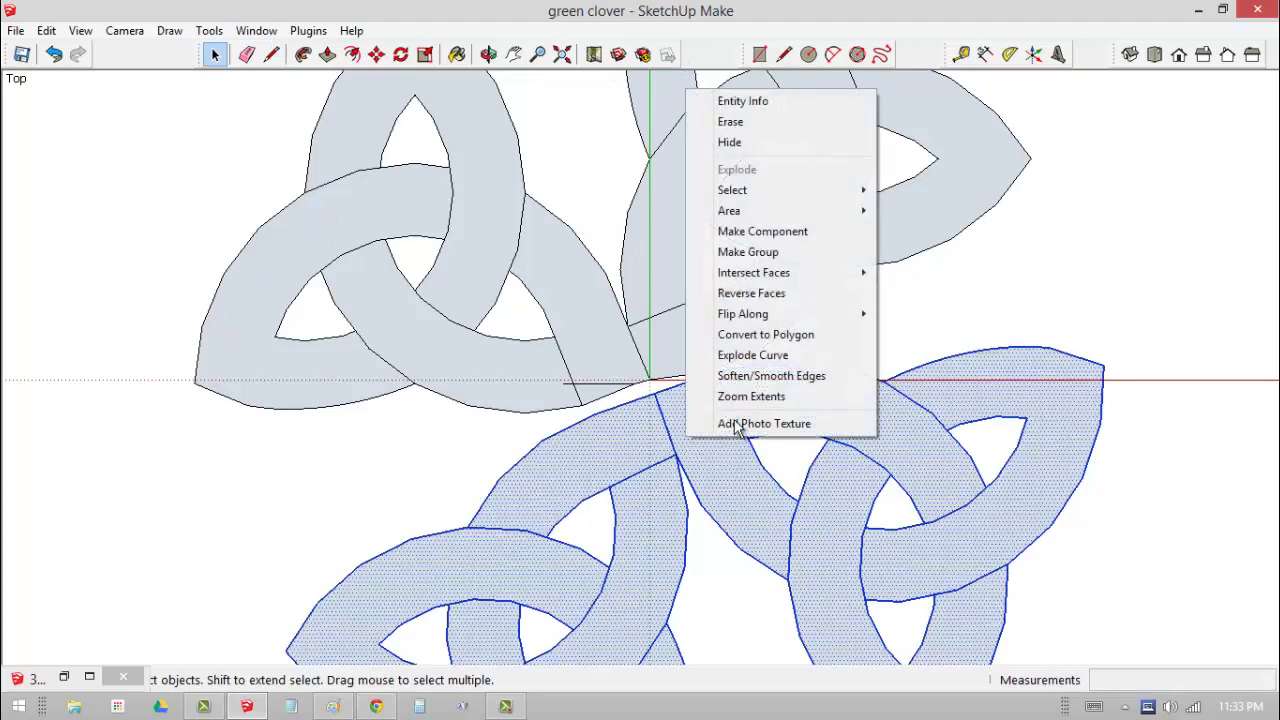
click(748, 252)
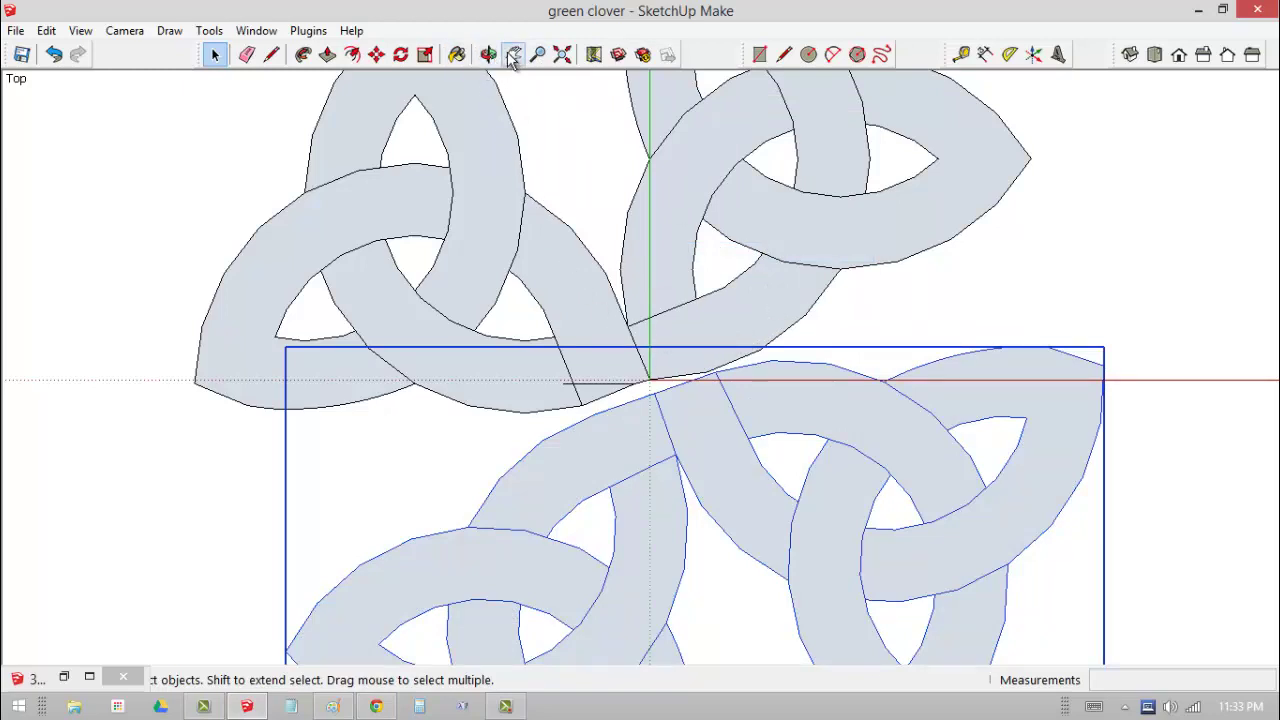
click(377, 55)
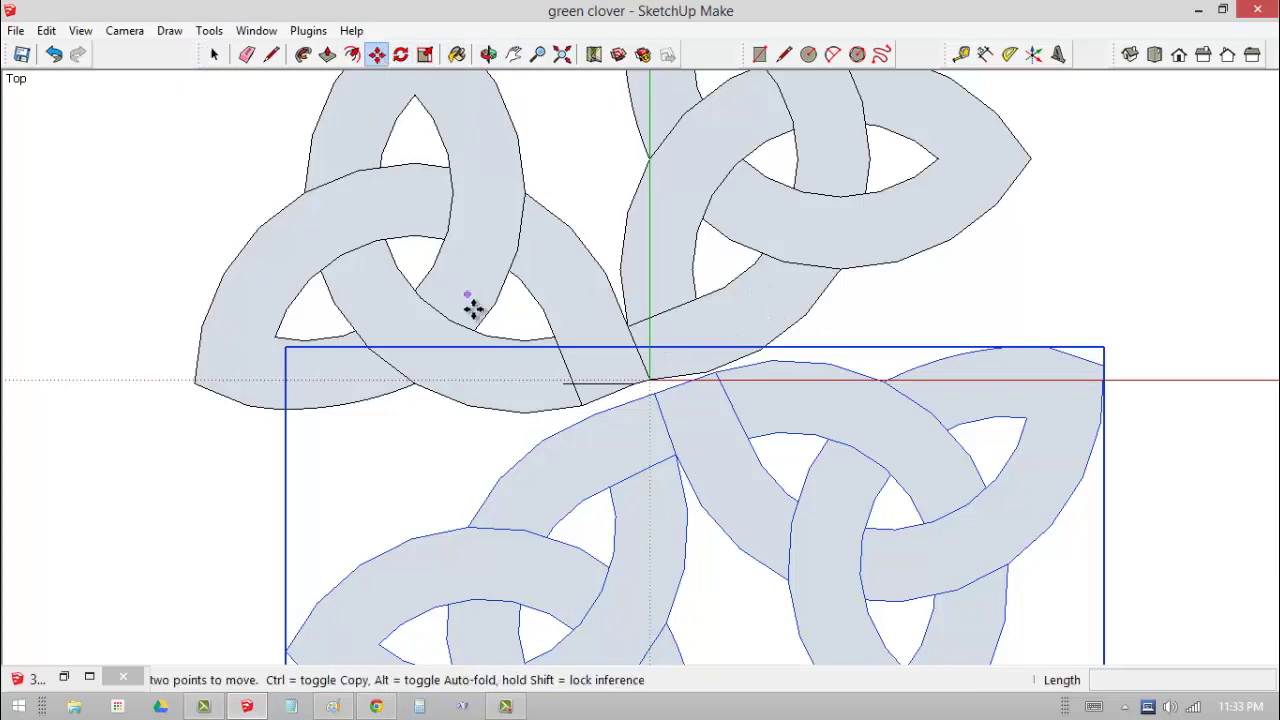
click(586, 420)
click(585, 410)
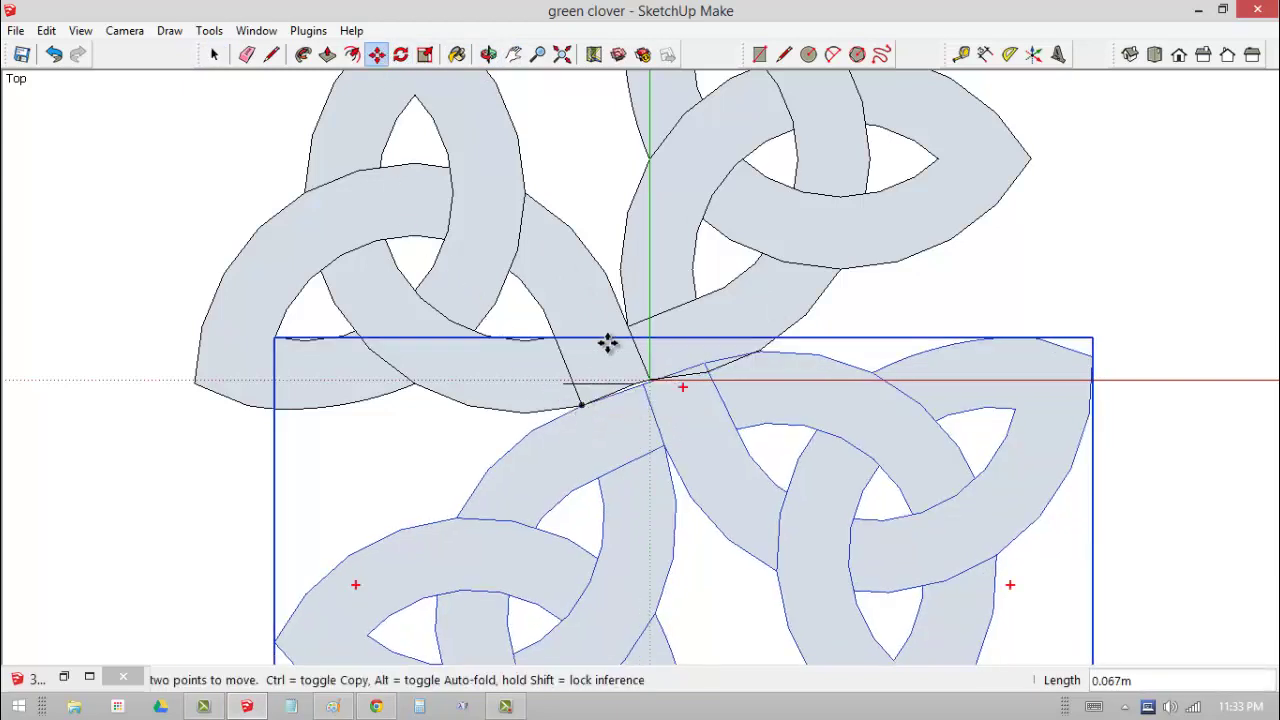
Rotate the lower group 1.7° about the left strand, then 1.8° about a pivot near the centre
click(401, 55)
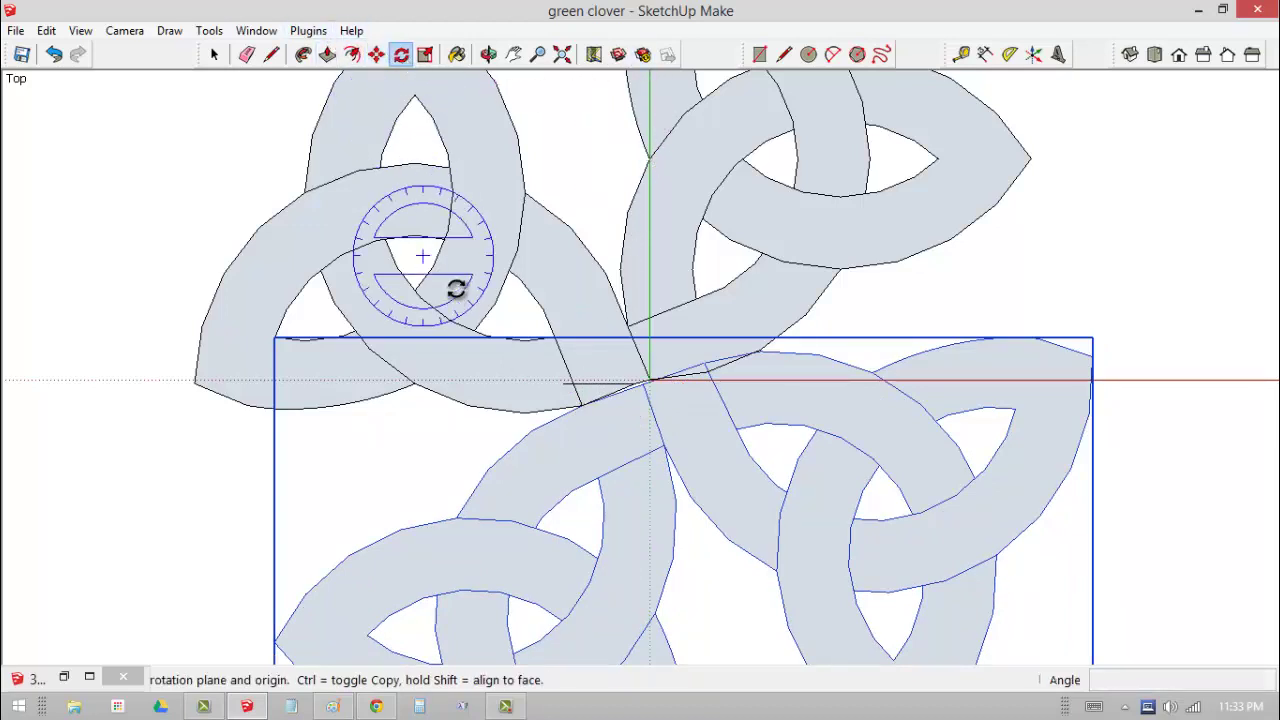
click(414, 383)
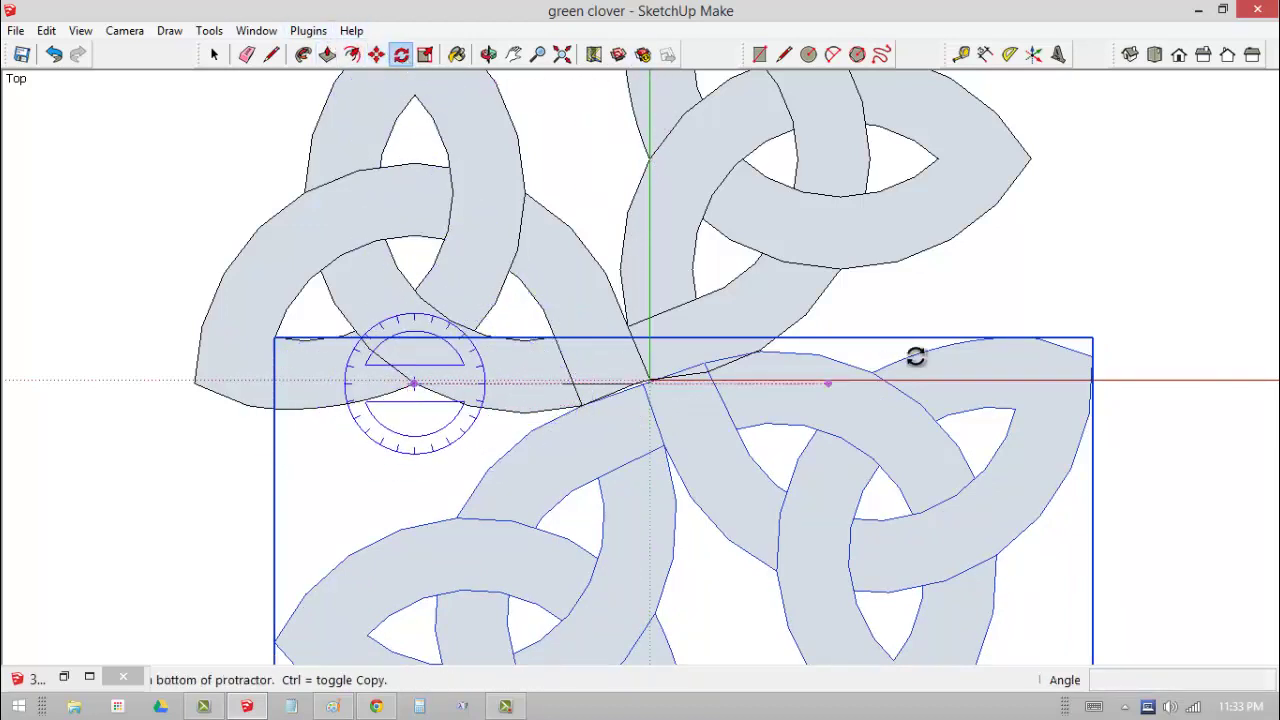
click(1138, 266)
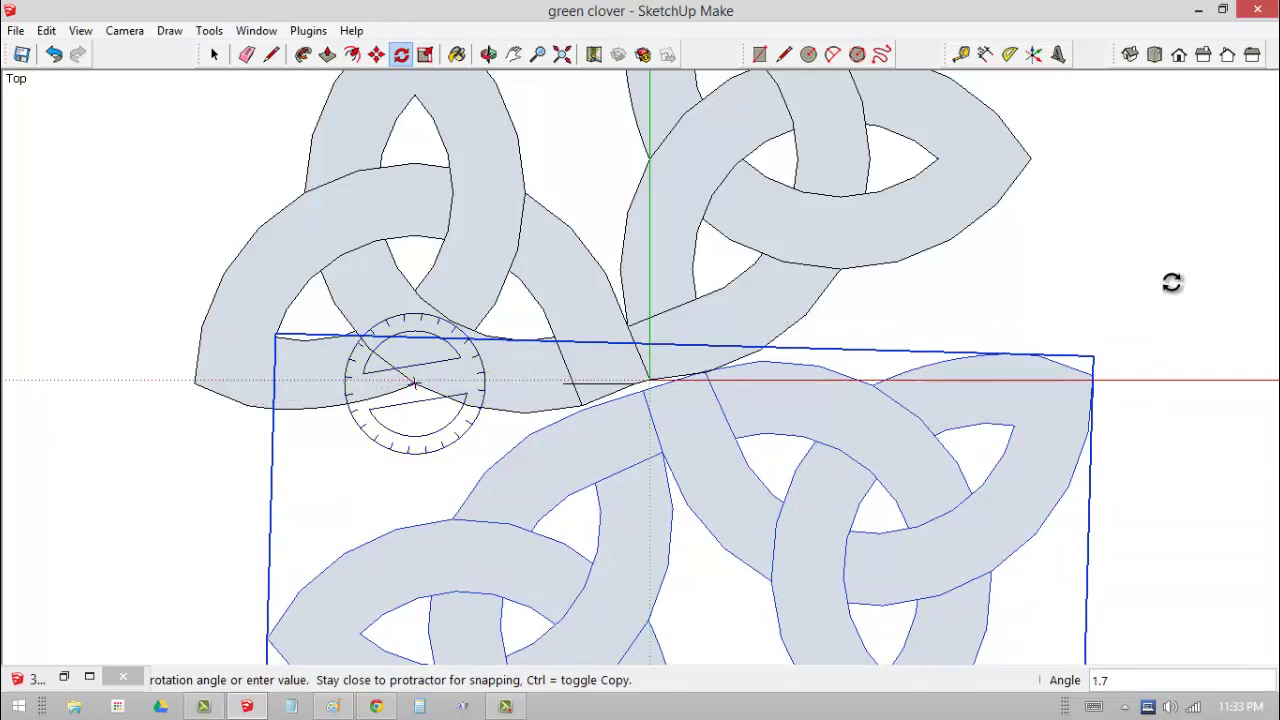
click(1170, 282)
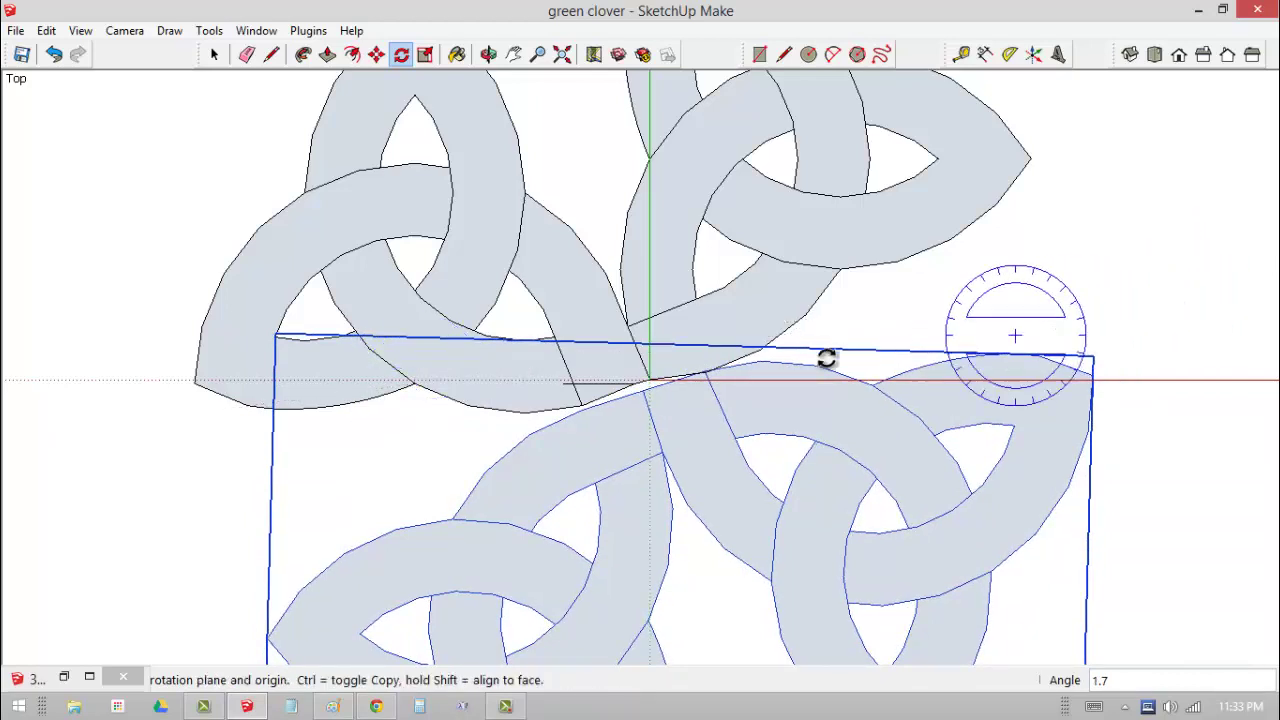
click(706, 371)
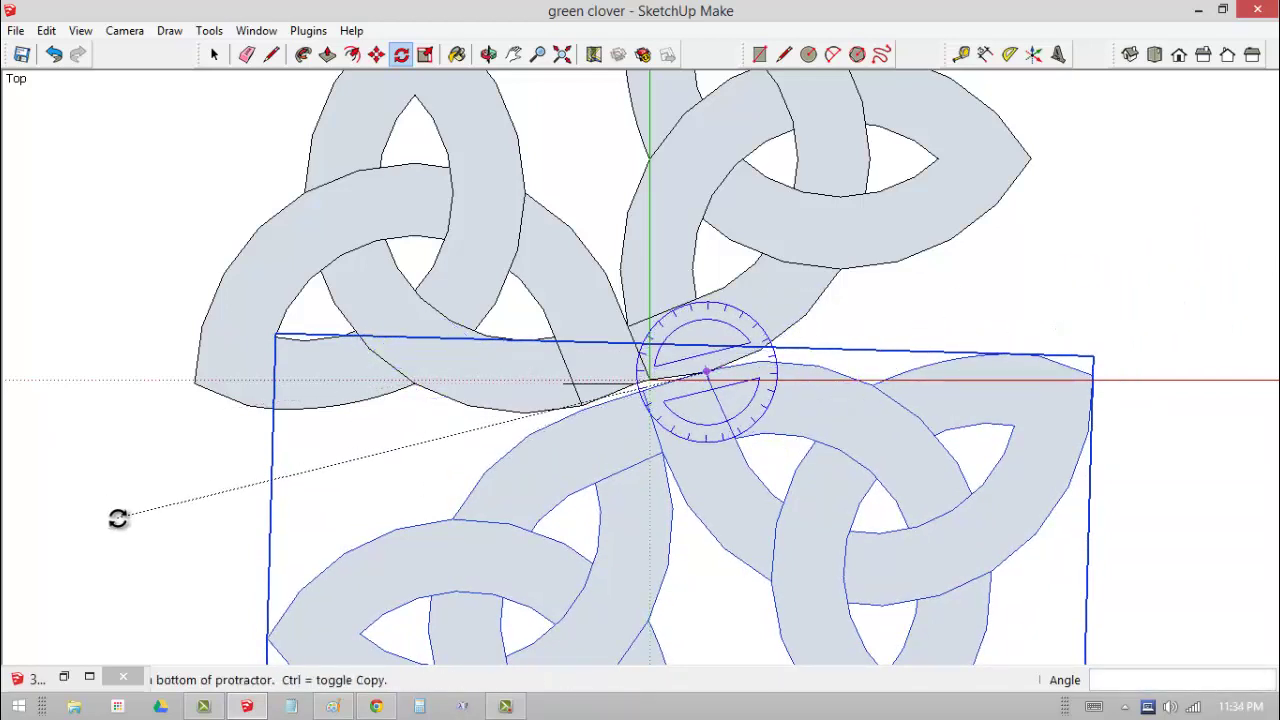
click(117, 518)
click(120, 505)
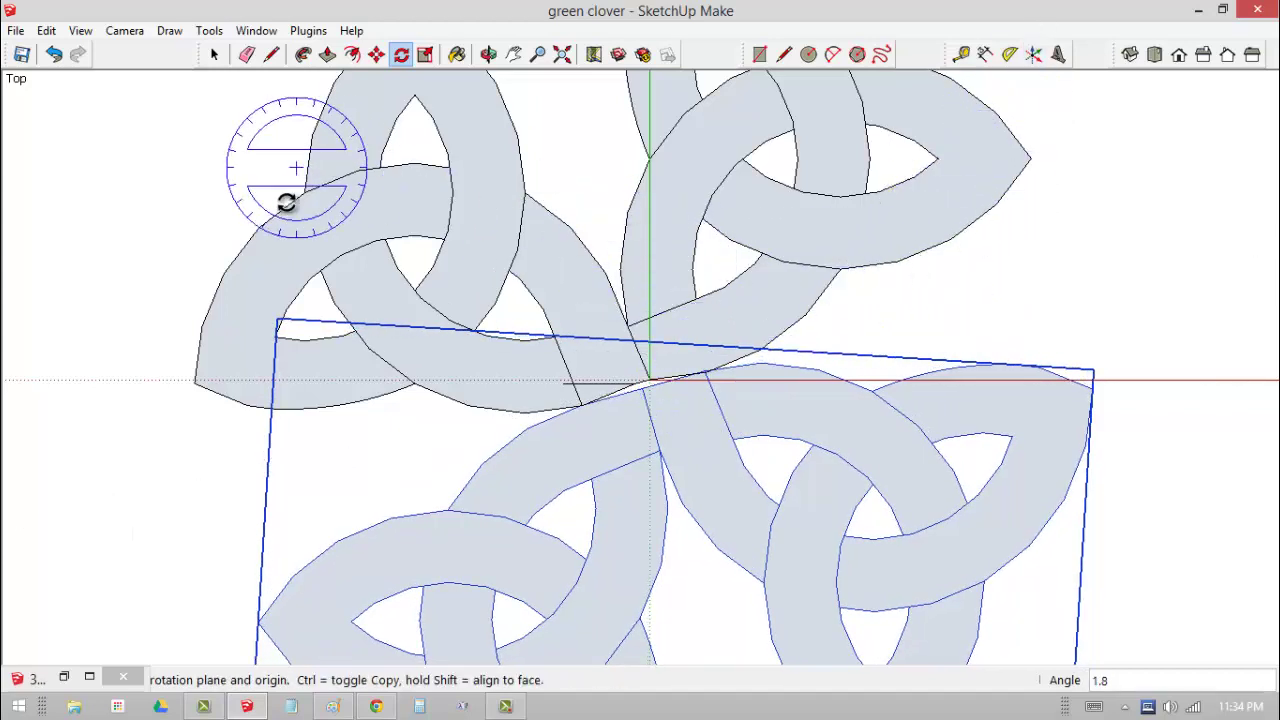
Explode both the lower and upper loop groups into loose faces
click(216, 54)
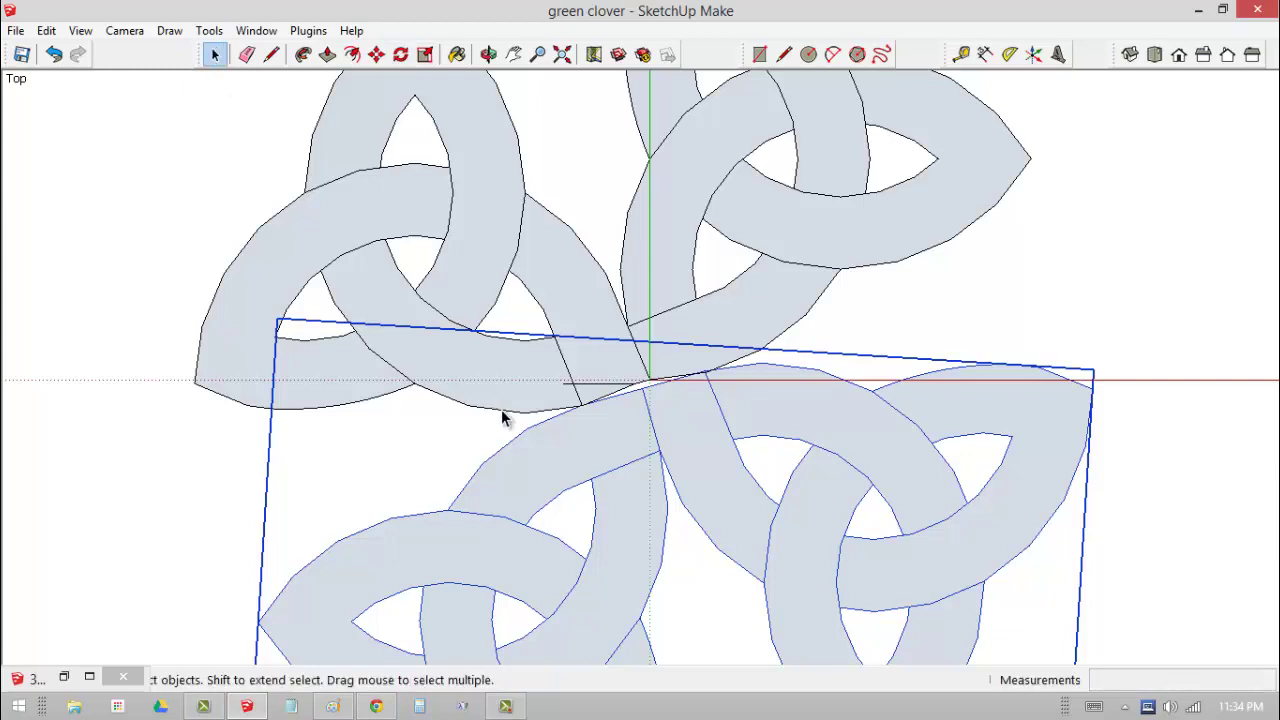
right_click(588, 440)
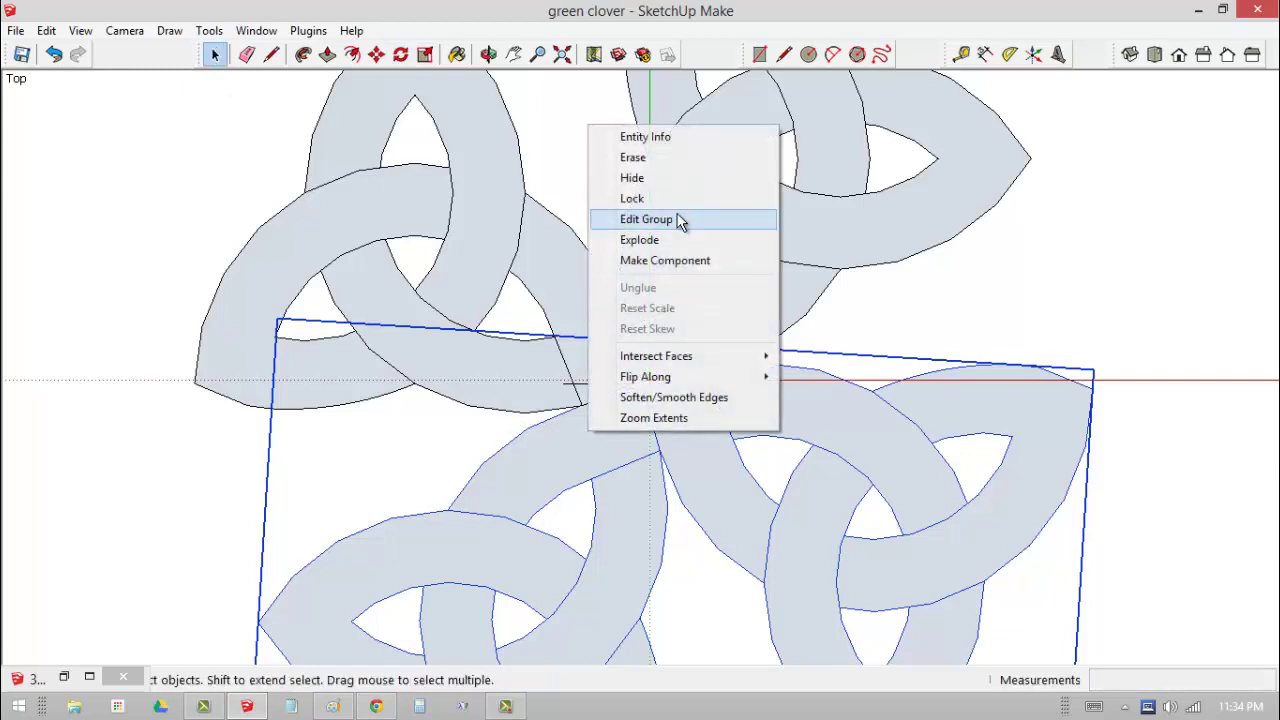
click(679, 240)
click(1211, 294)
click(903, 245)
right_click(903, 245)
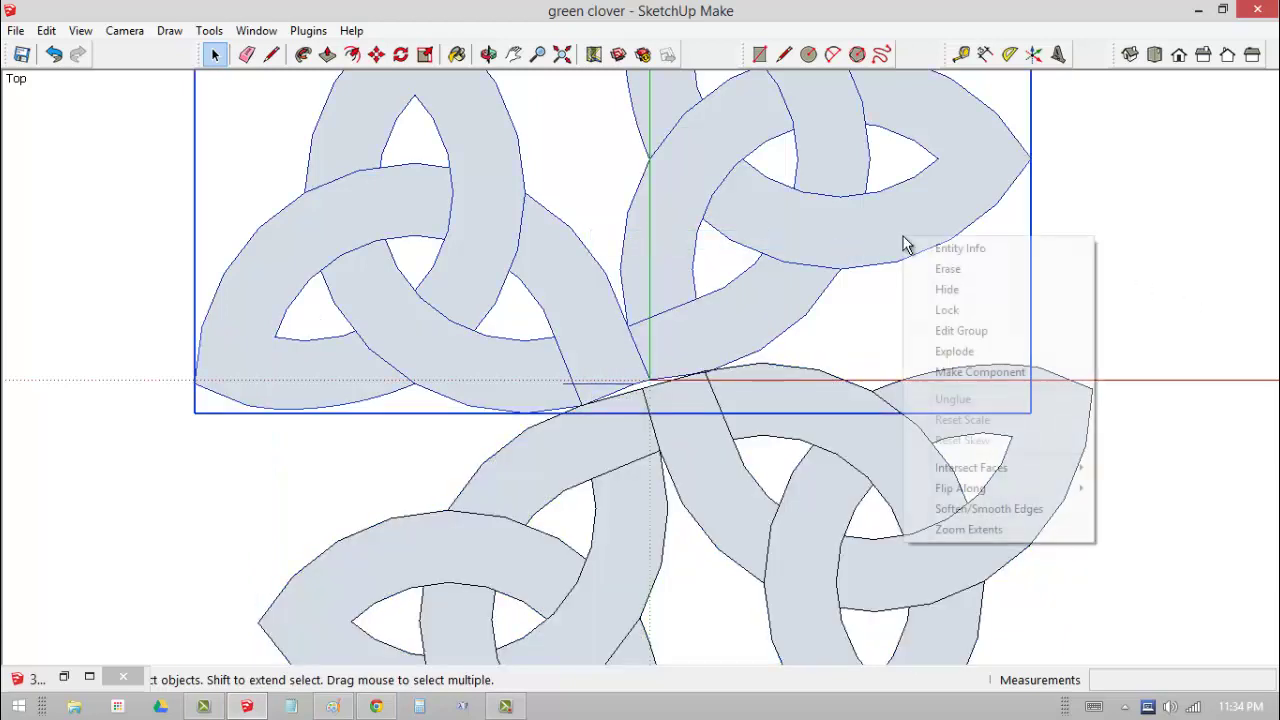
click(983, 351)
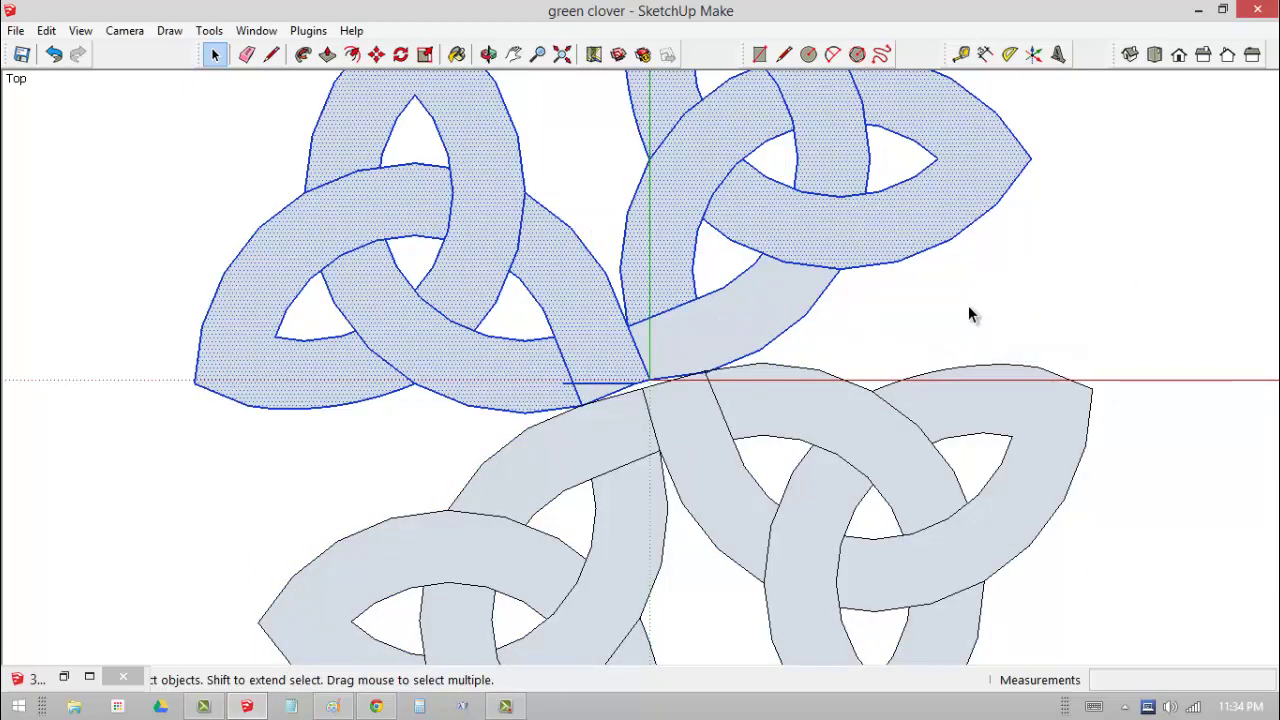
click(968, 305)
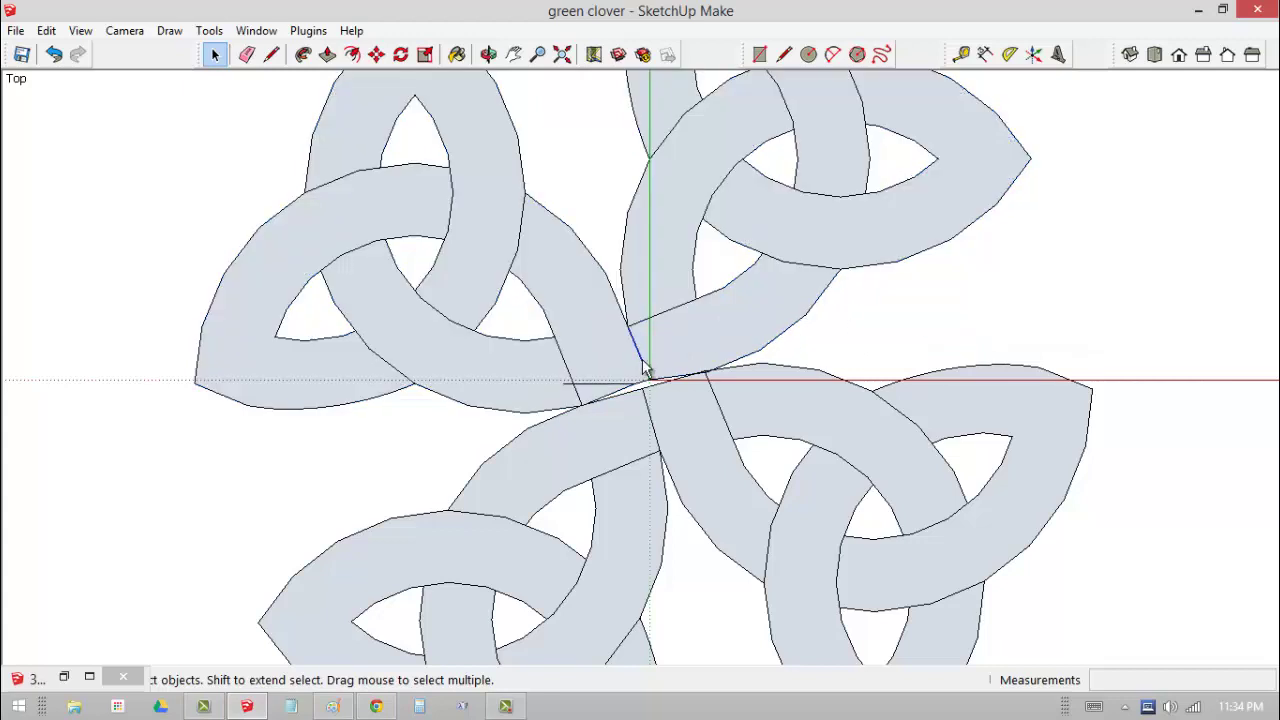
Erase the stray centre edge and draw a 0.345m line from the upper band corner to the origin
right_click(648, 366)
click(688, 392)
click(272, 56)
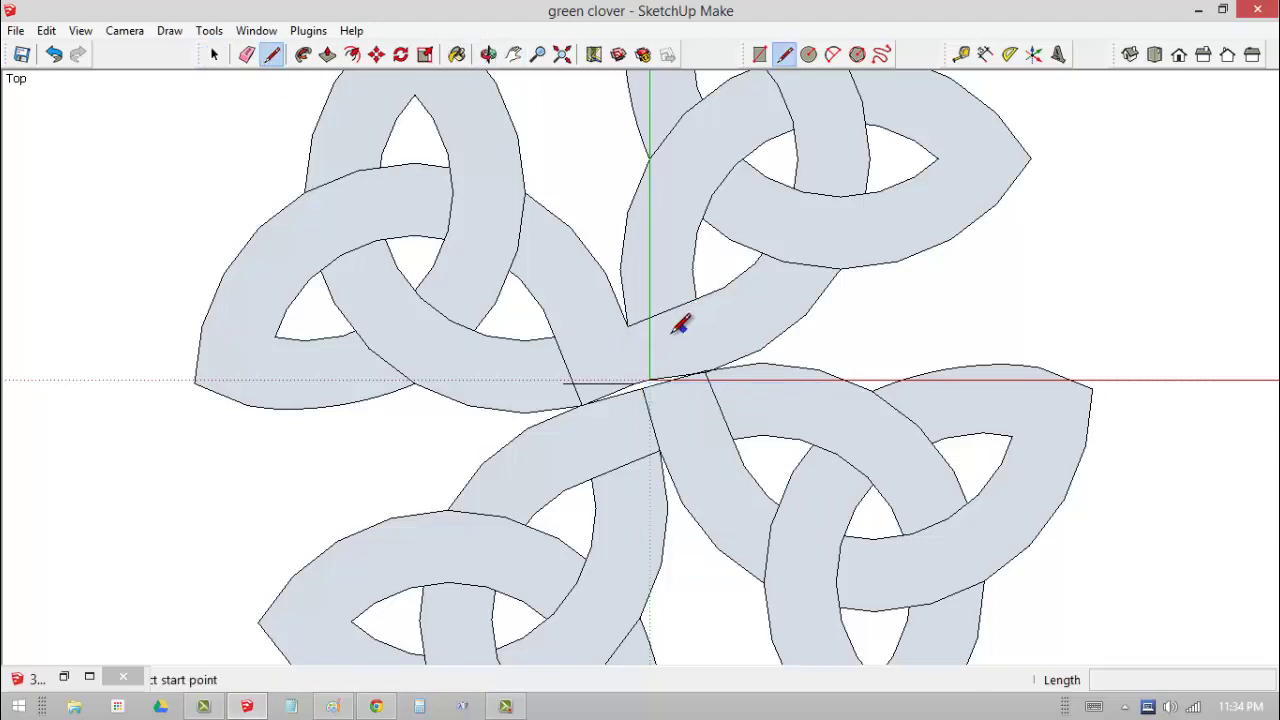
click(628, 324)
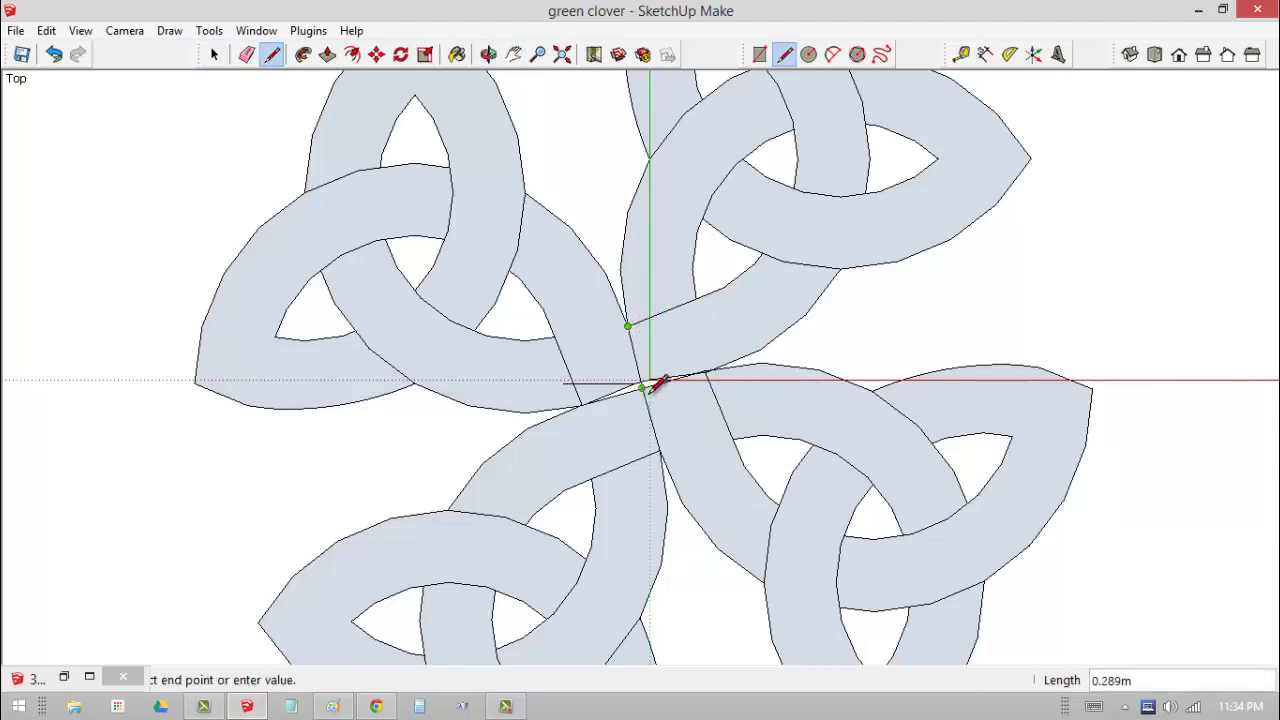
click(645, 397)
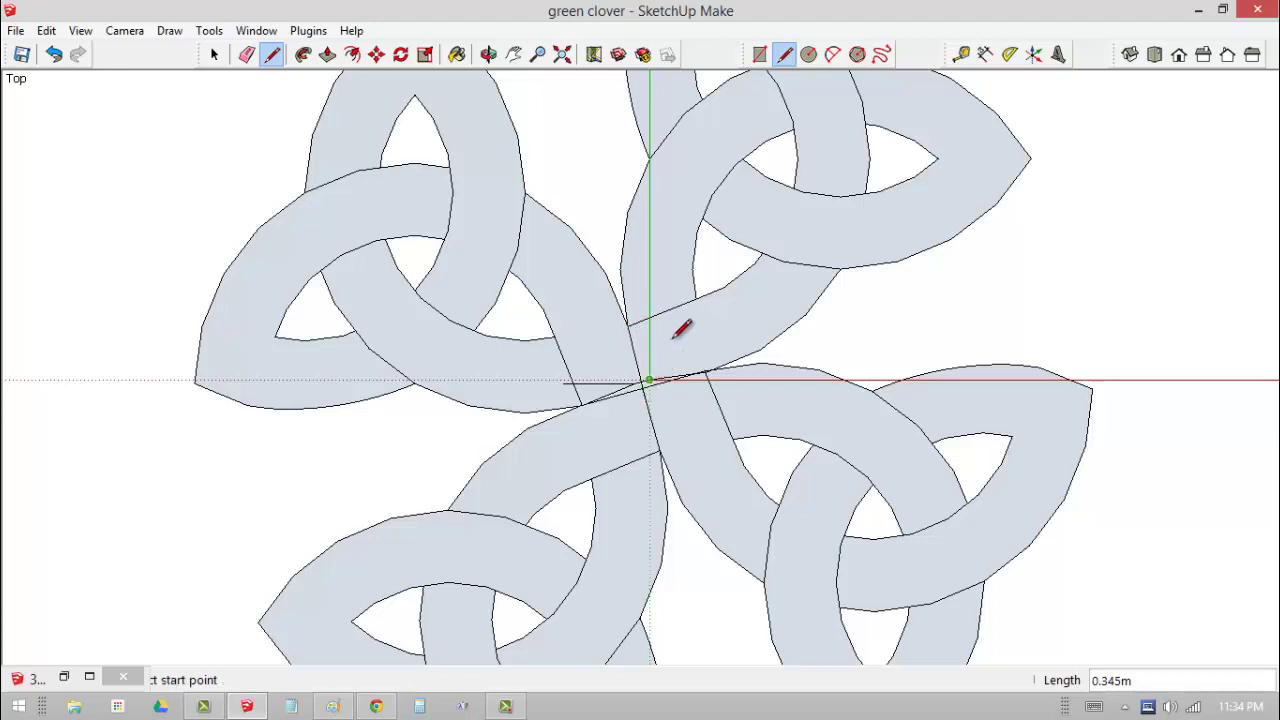
scroll(691, 311, up, 2)
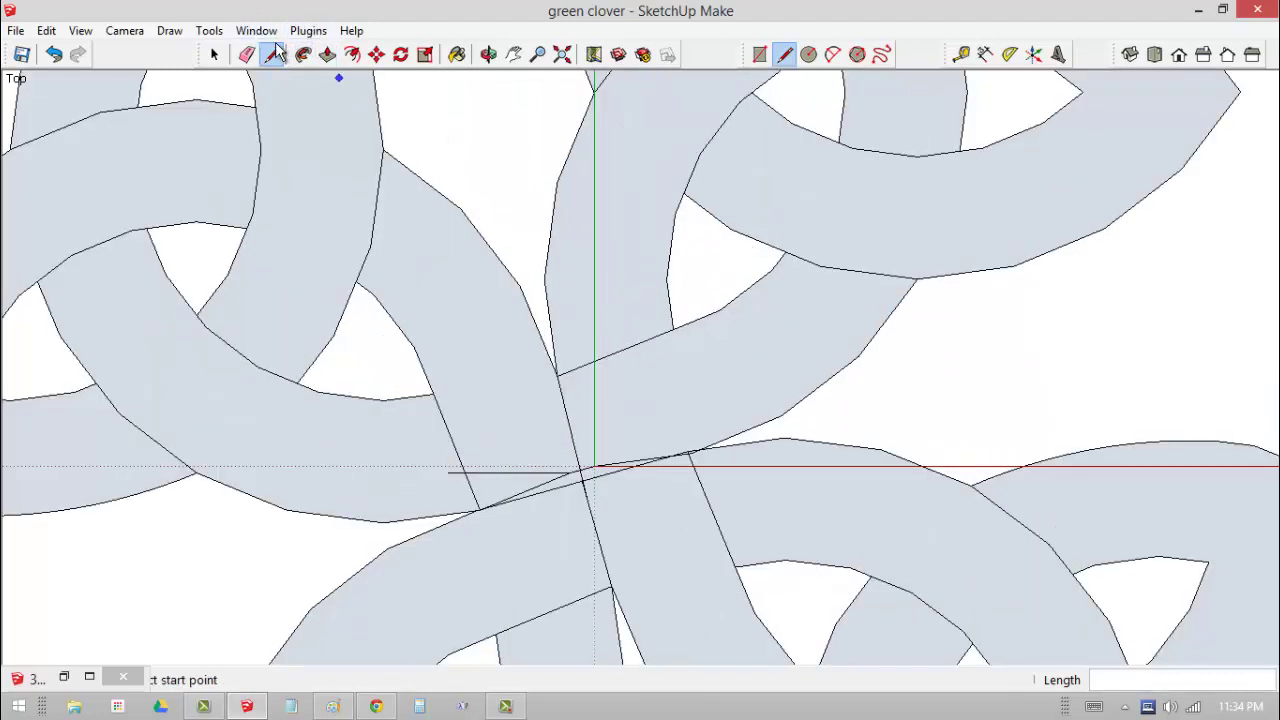
Erase the short stray horizontal edge where the bands meet near the origin
click(246, 57)
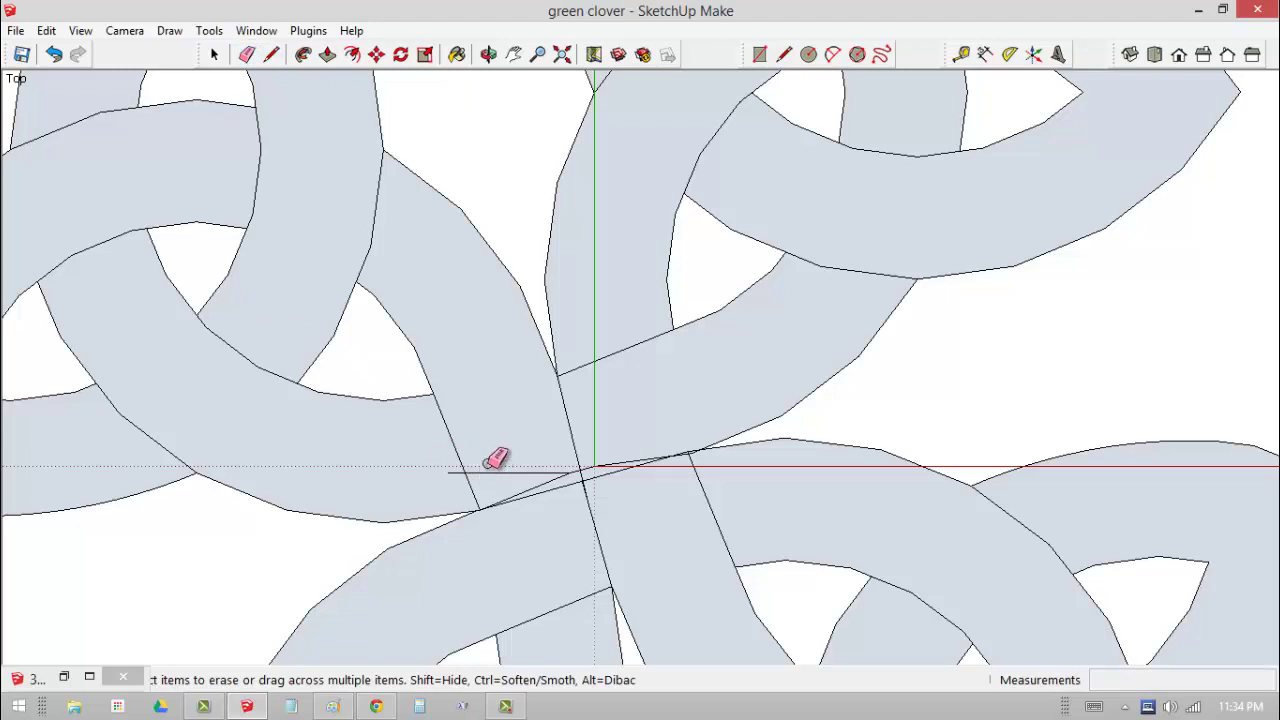
drag(534, 471, 451, 477)
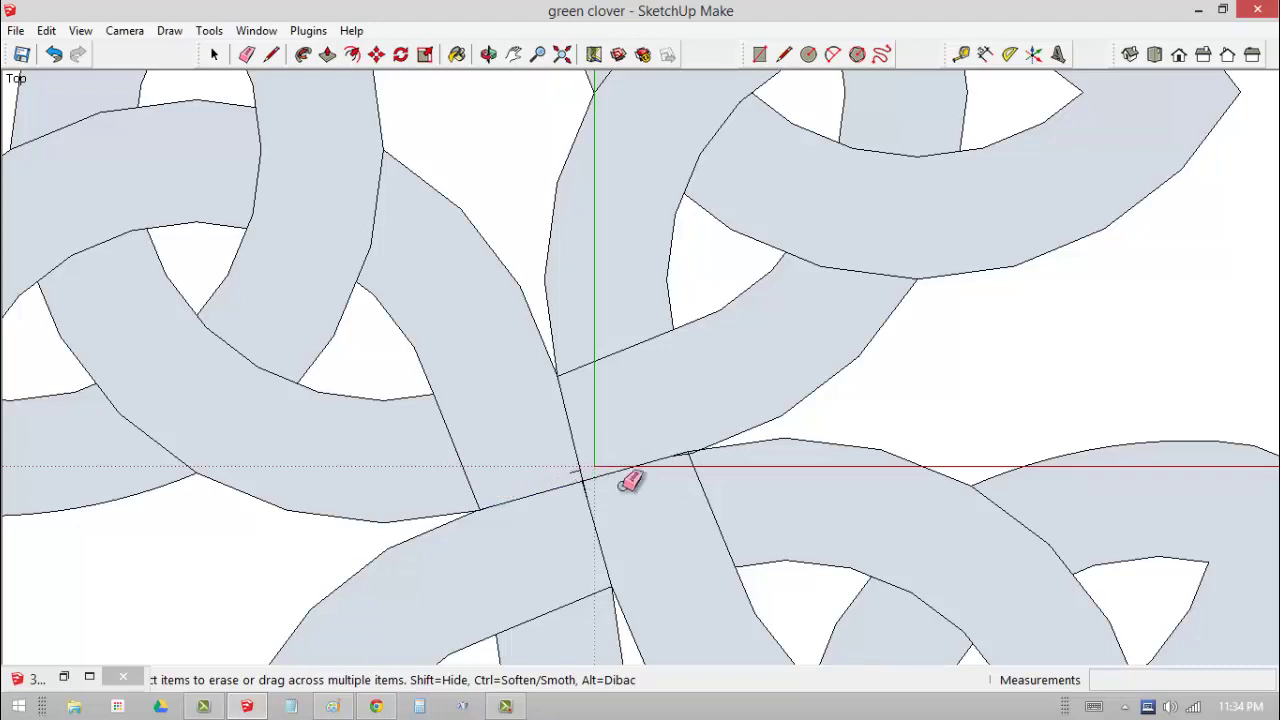
scroll(640, 480, up, 2)
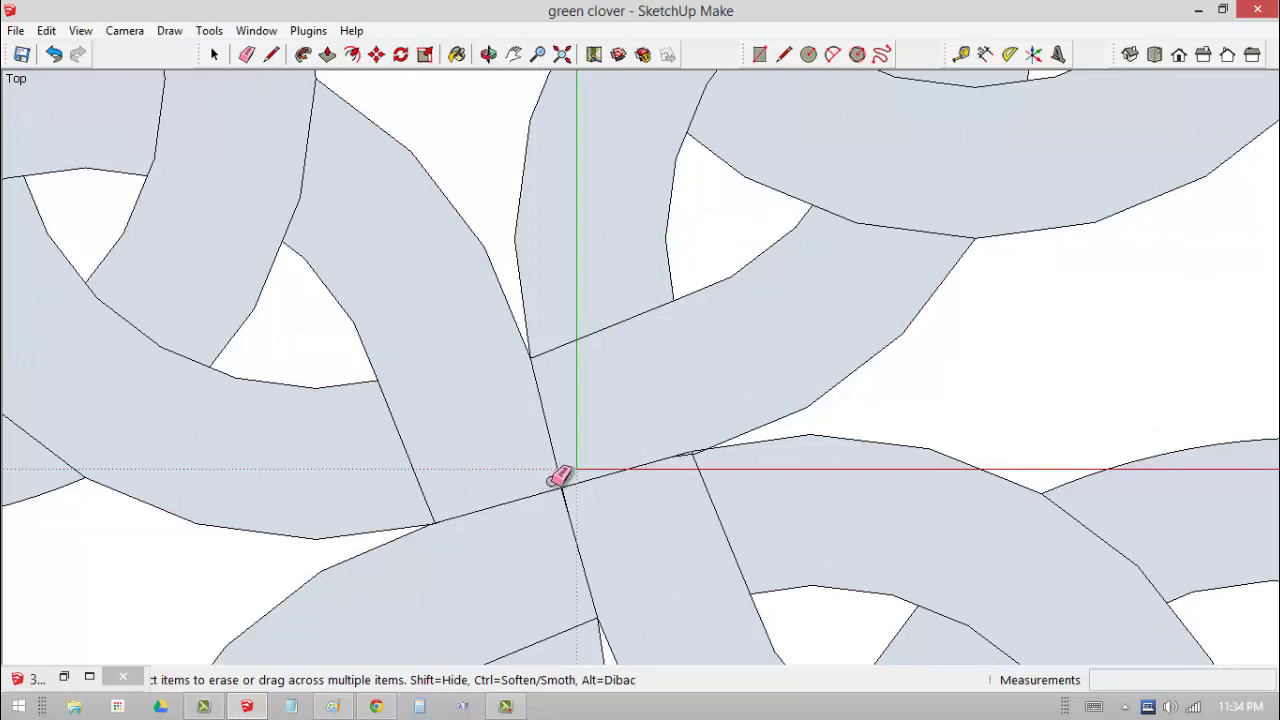
scroll(814, 449, up, 3)
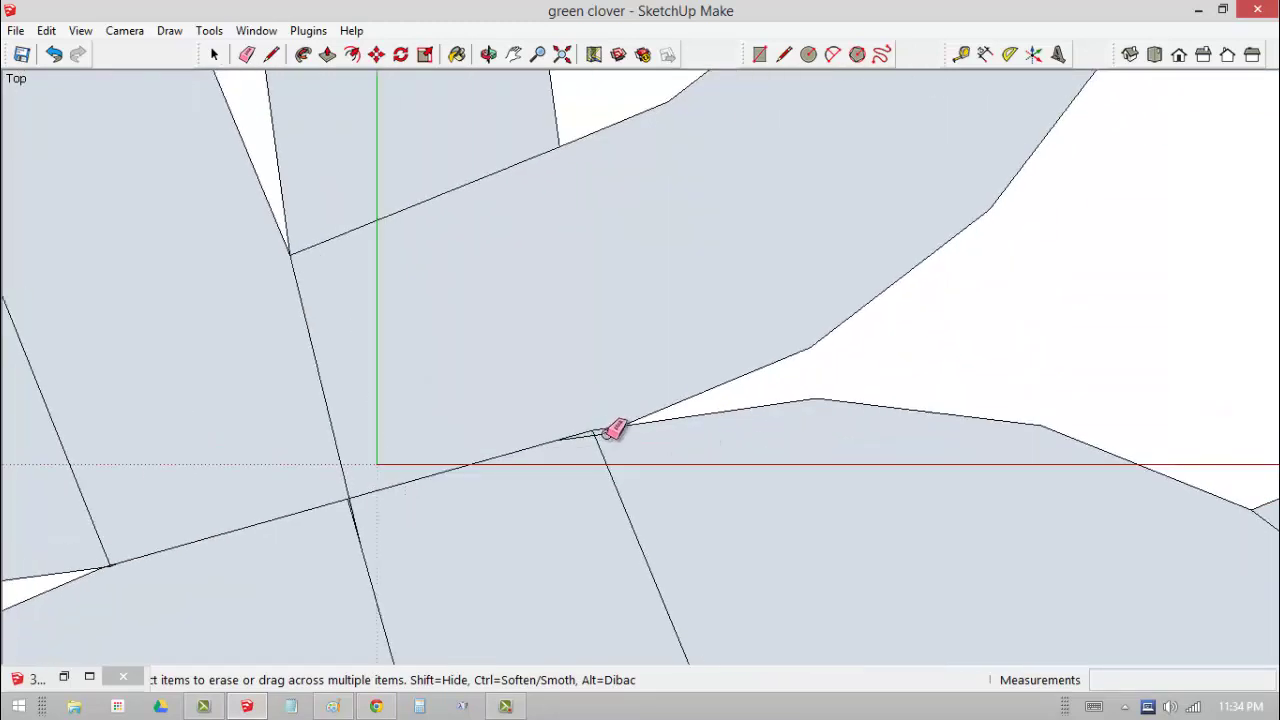
scroll(607, 430, up, 1)
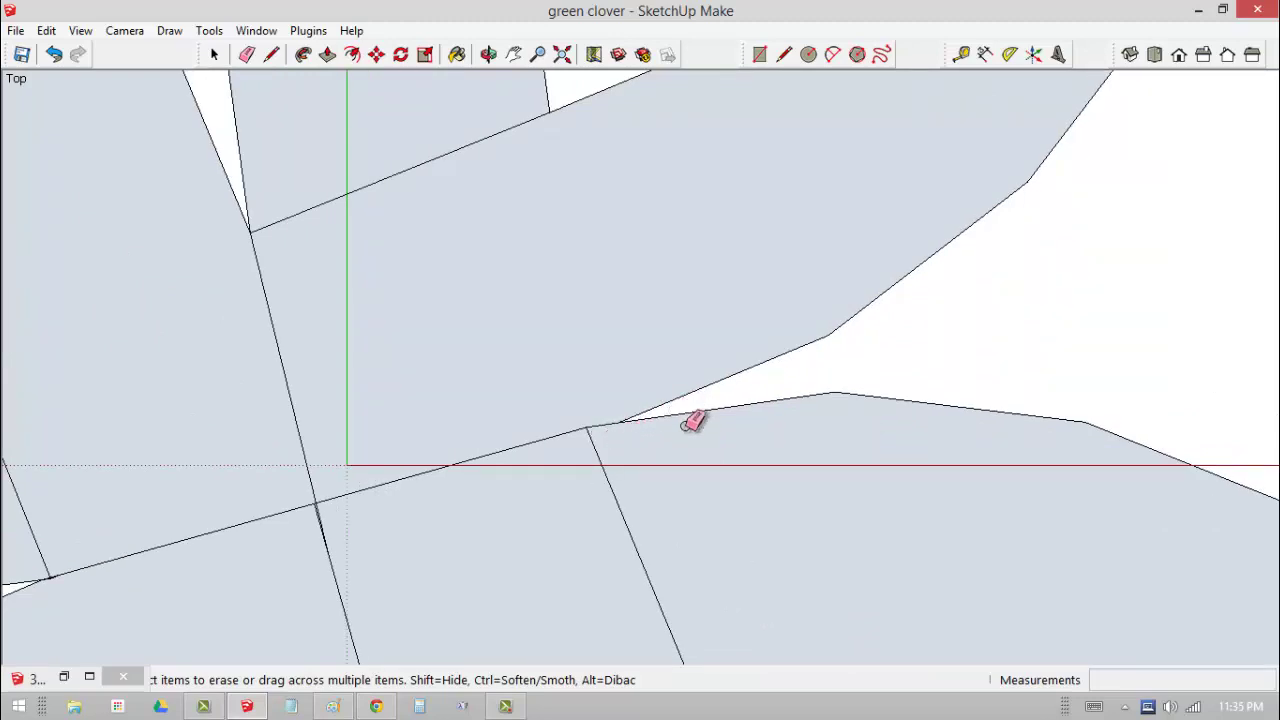
scroll(690, 426, down, 5)
Rotate the clover knot 15° about its centre point
scroll(674, 525, down, 10)
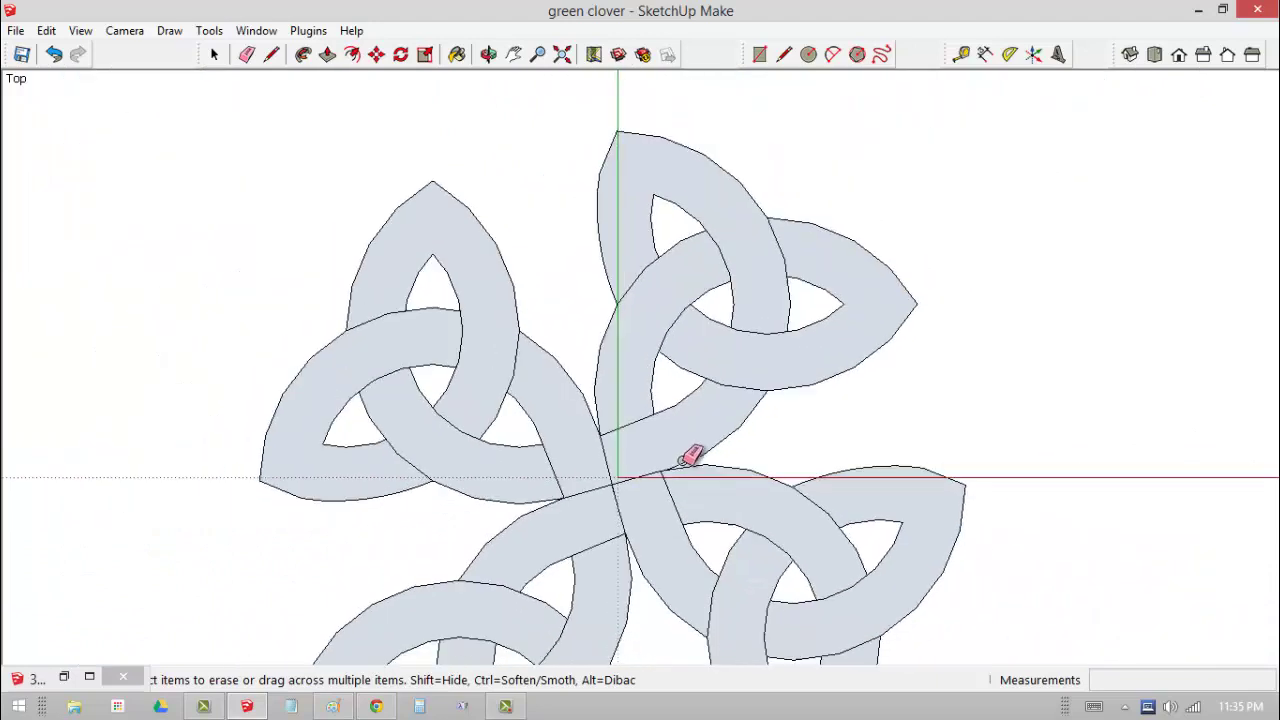
scroll(700, 412, down, 2)
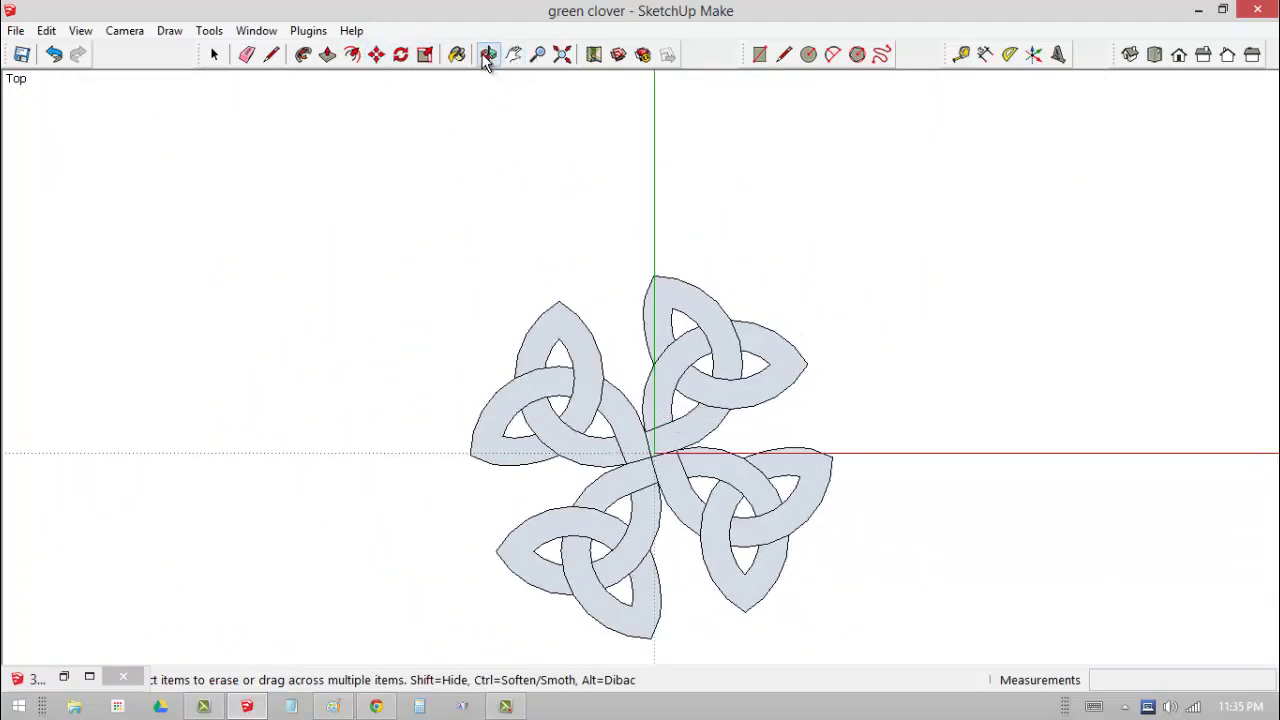
click(399, 56)
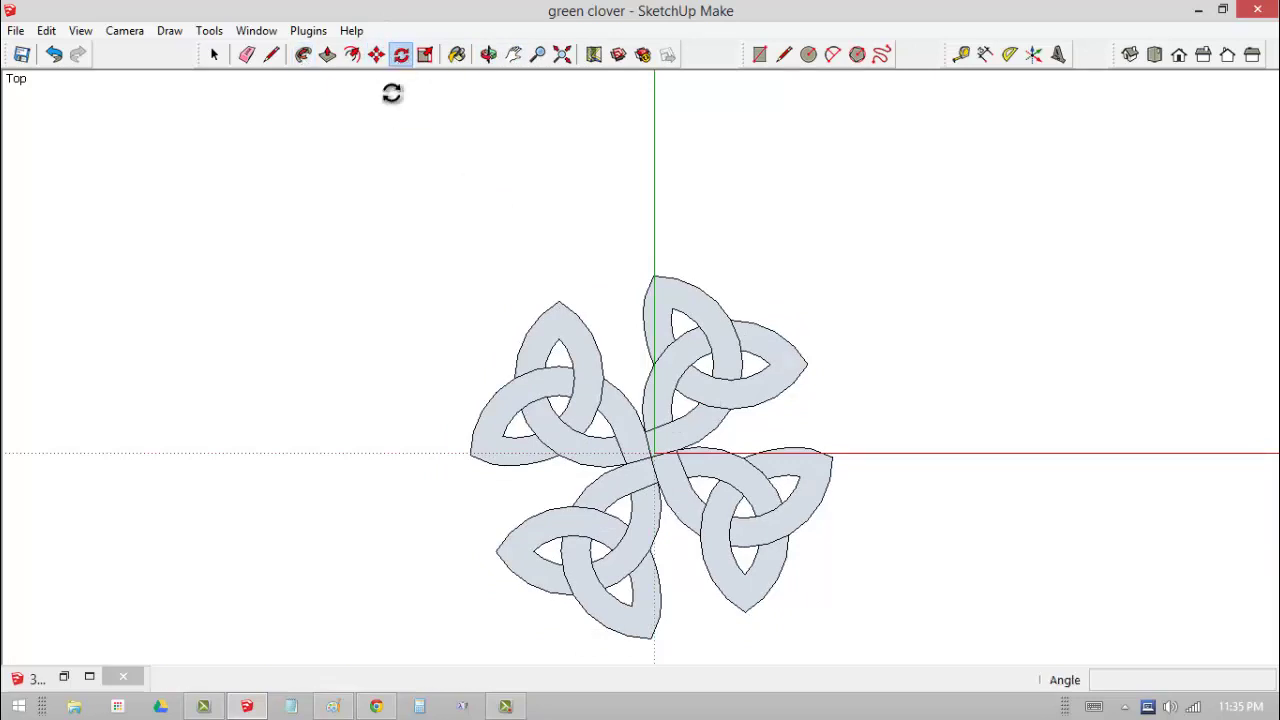
click(652, 459)
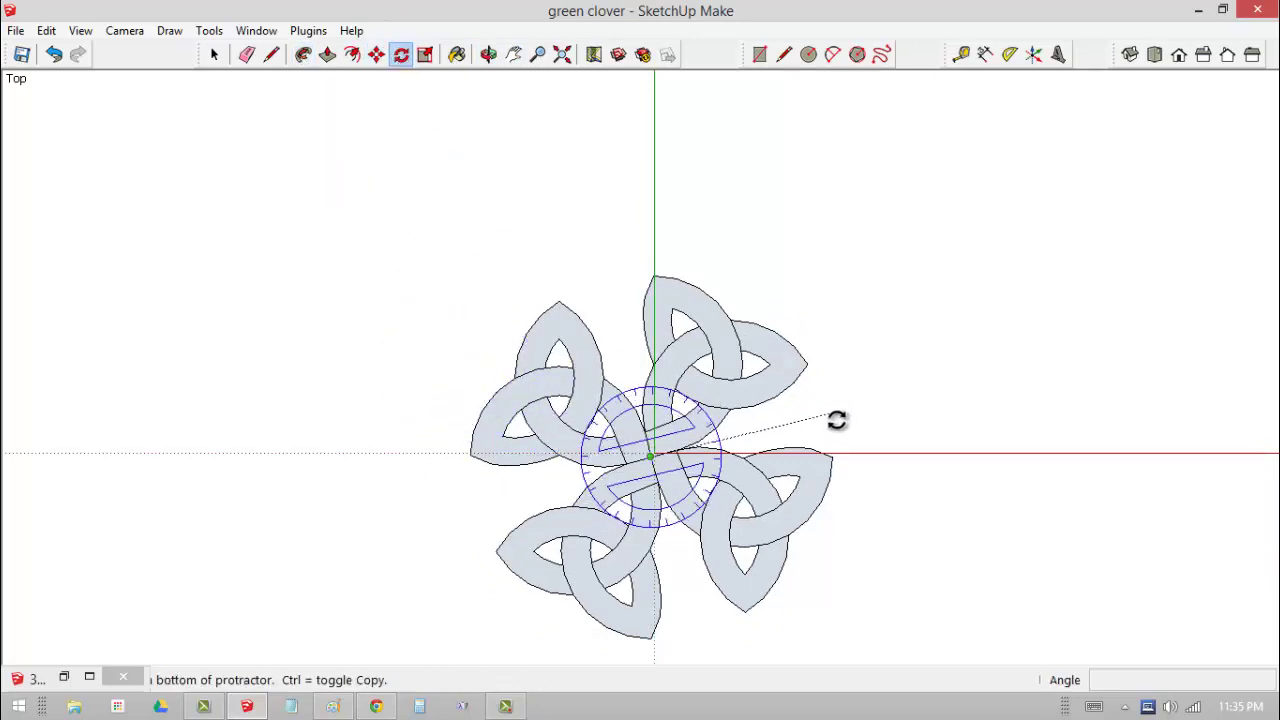
click(932, 390)
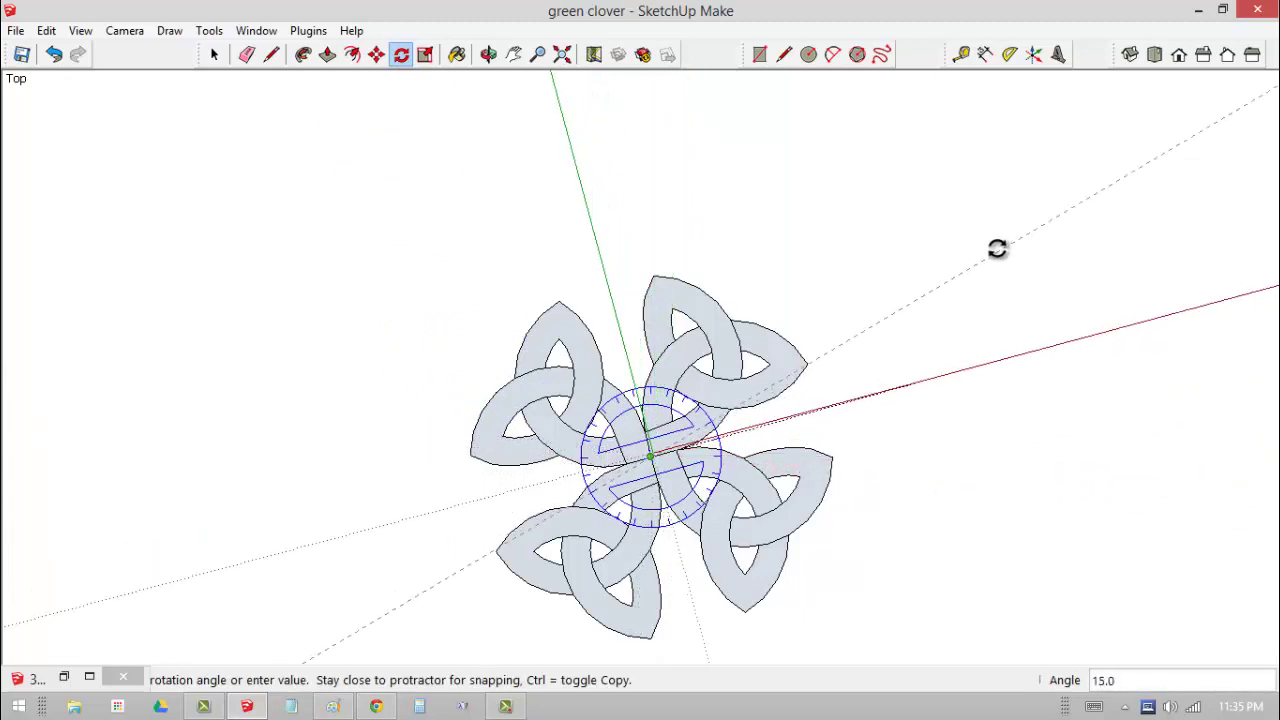
click(997, 249)
Orbit the view until the clover stands squarely upright on screen
click(487, 55)
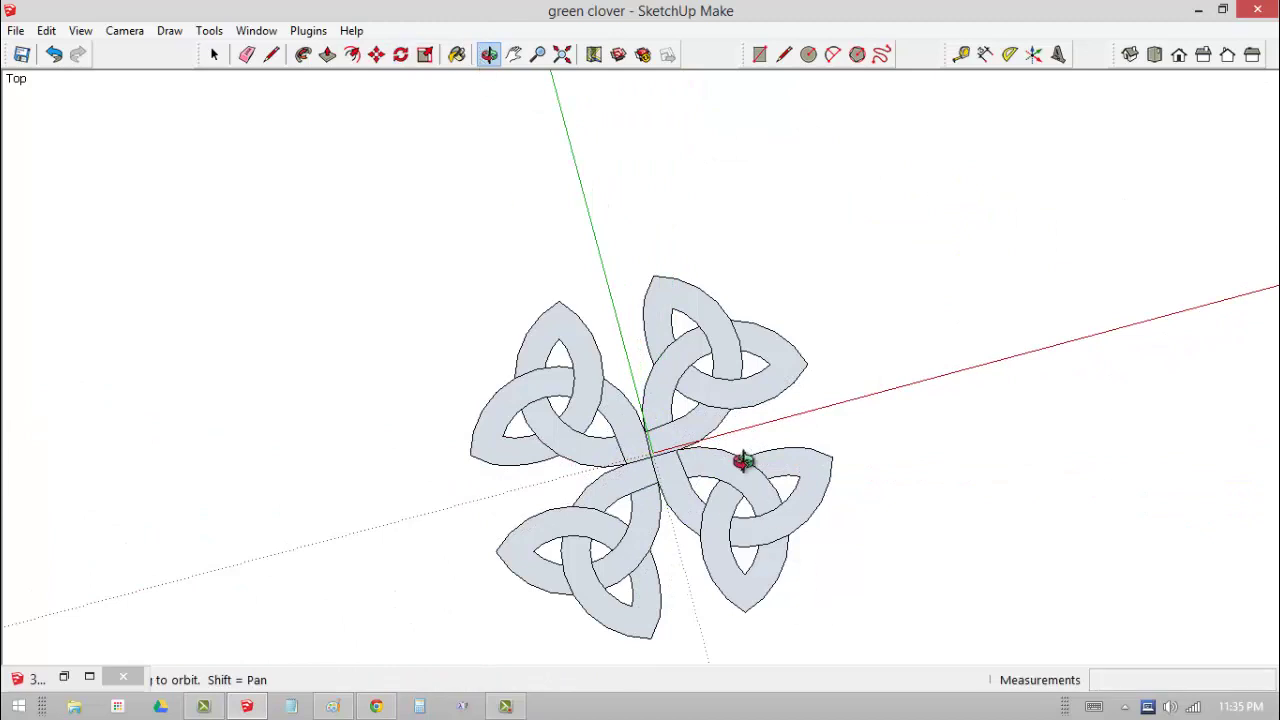
drag(703, 420, 851, 375)
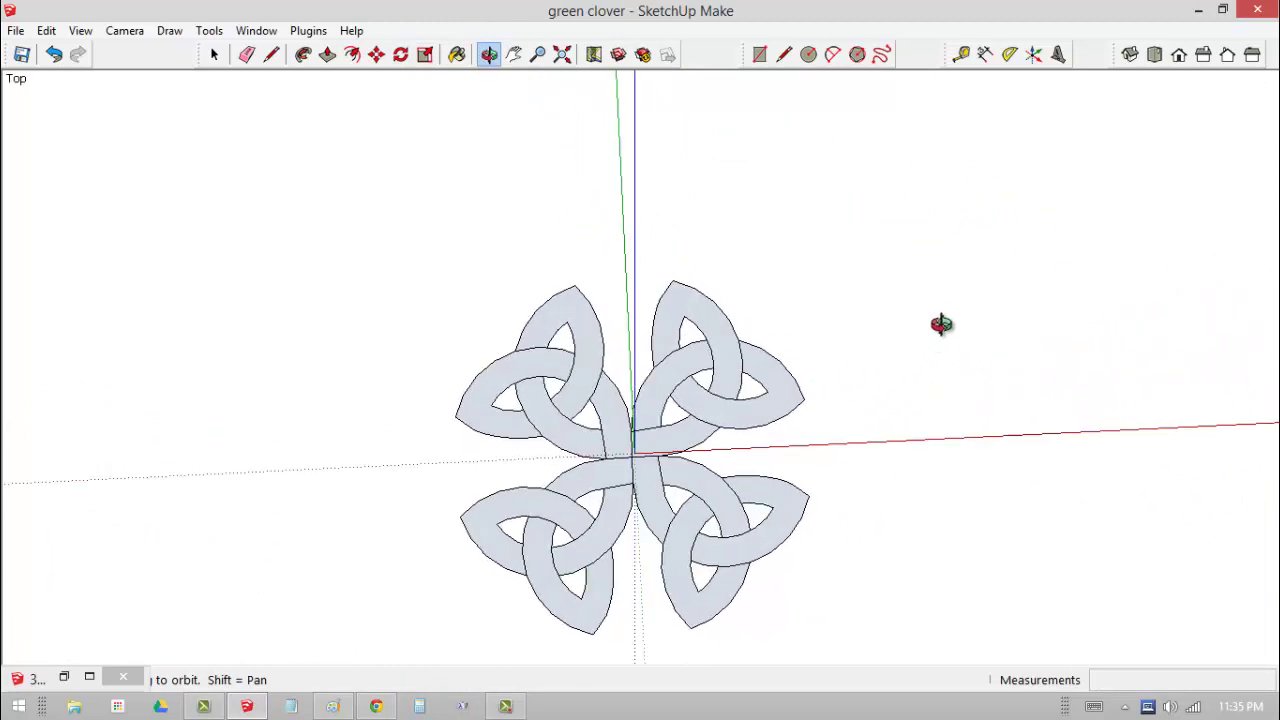
drag(255, 78, 975, 174)
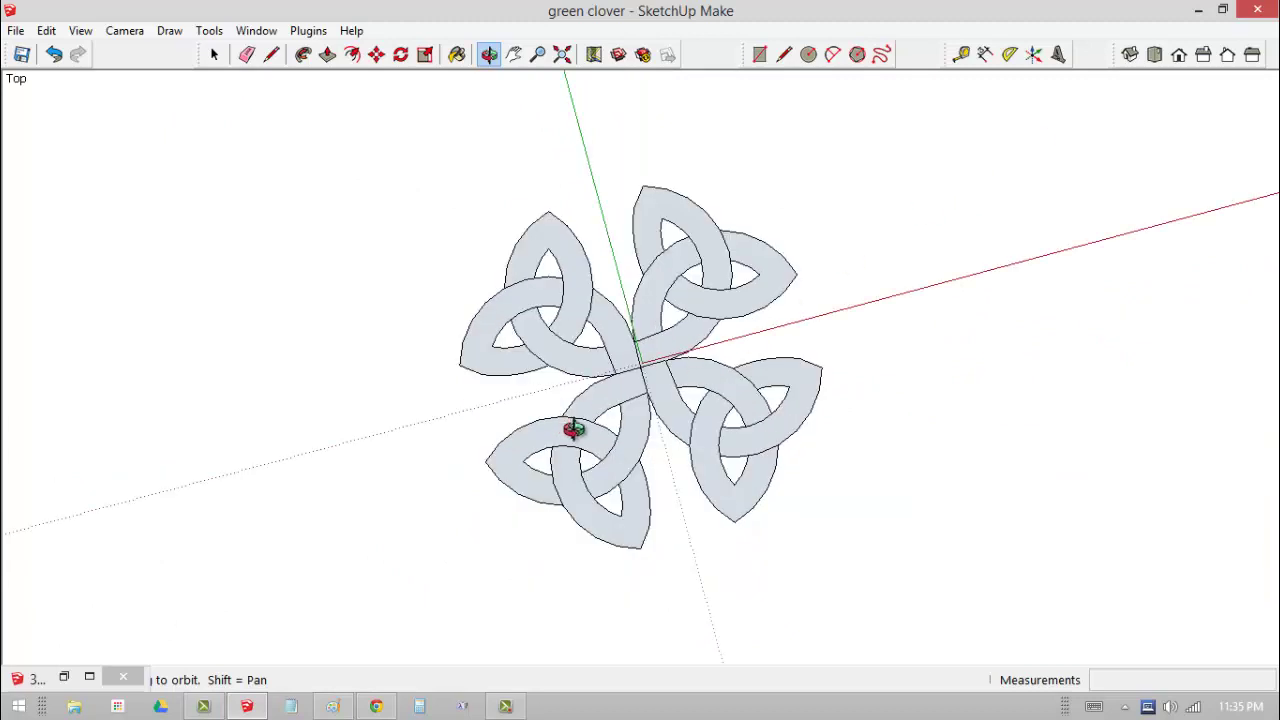
drag(580, 430, 960, 423)
drag(750, 432, 811, 374)
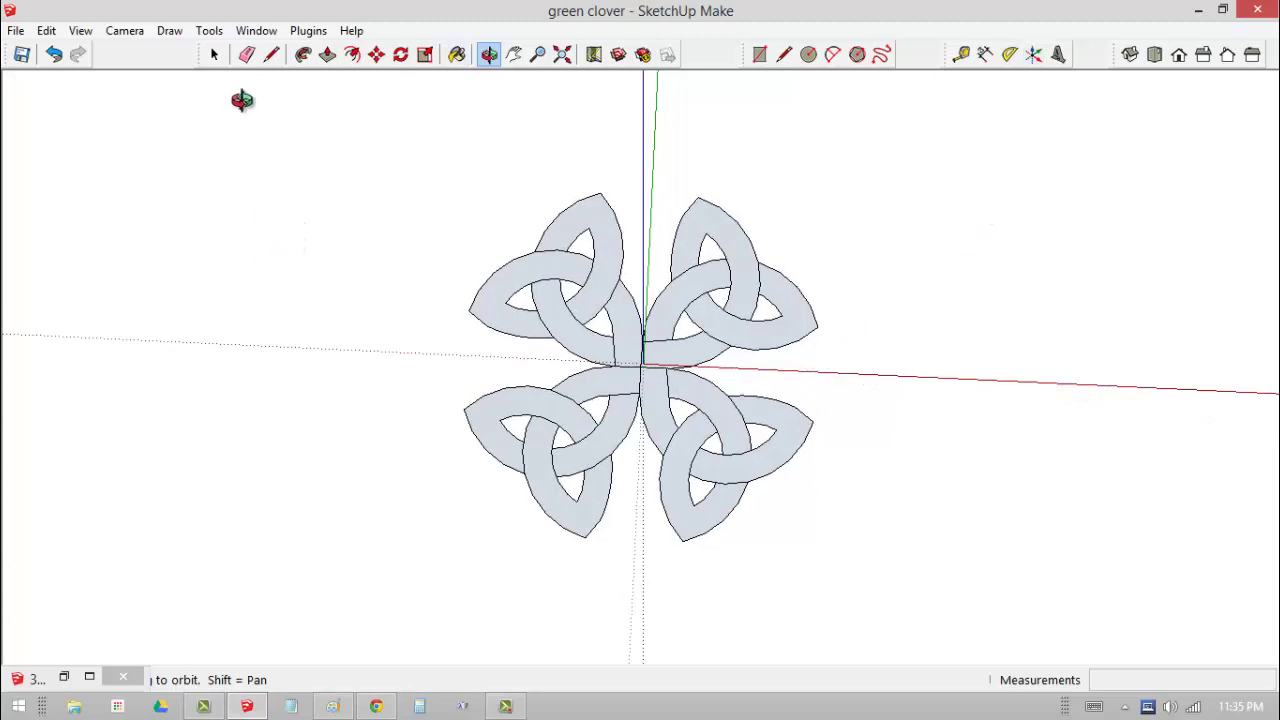
Switch the camera to Perspective projection
click(124, 30)
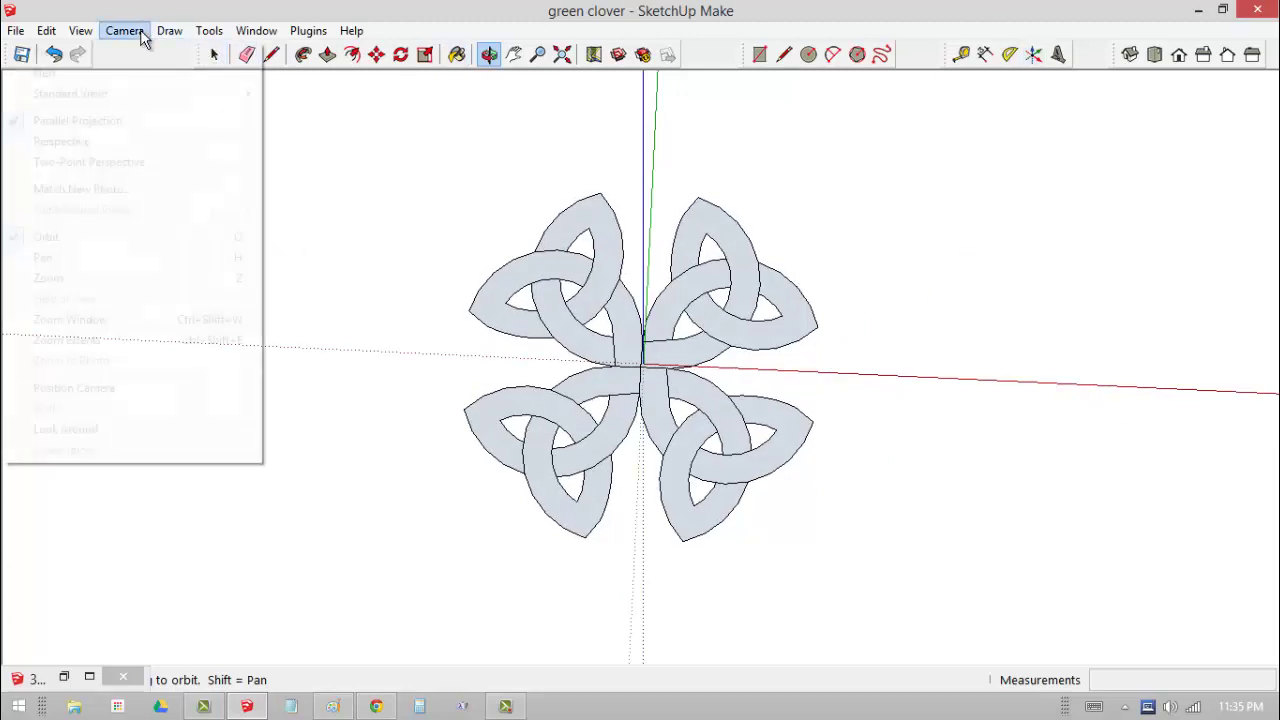
click(45, 141)
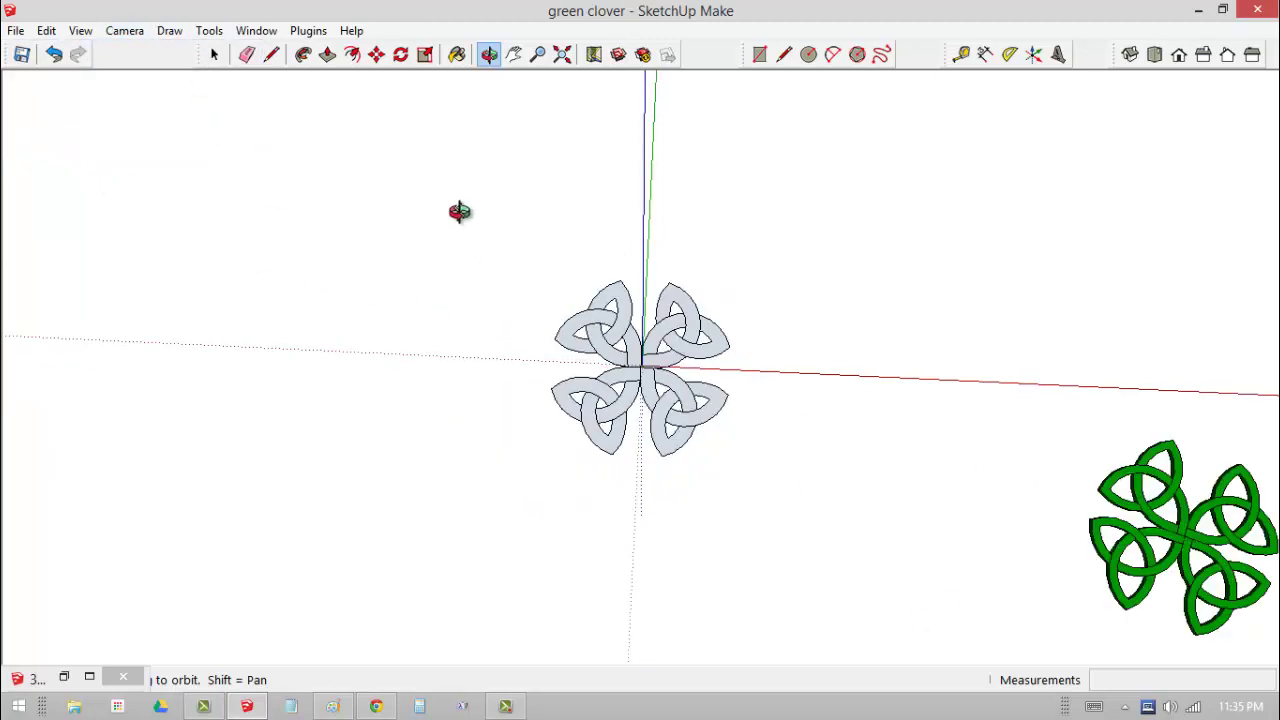
click(214, 54)
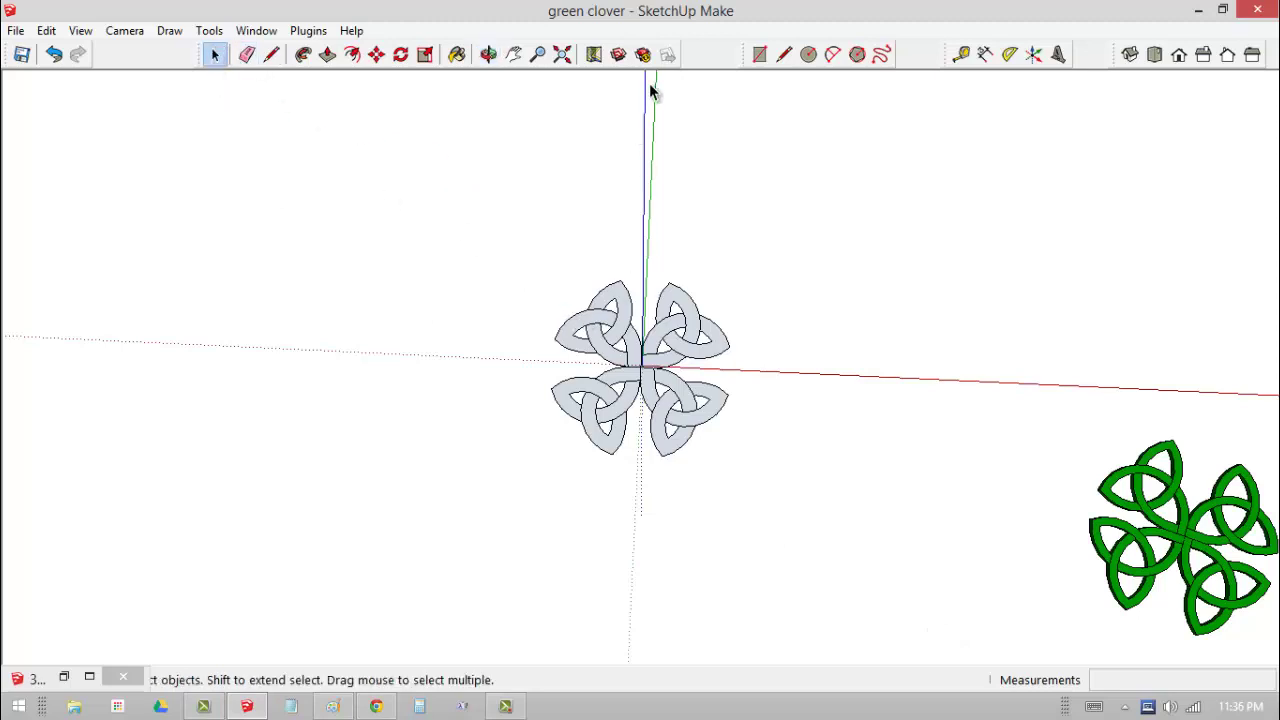
Tilt and zoom into an oblique view of the flat clover
click(488, 56)
drag(665, 387, 672, 325)
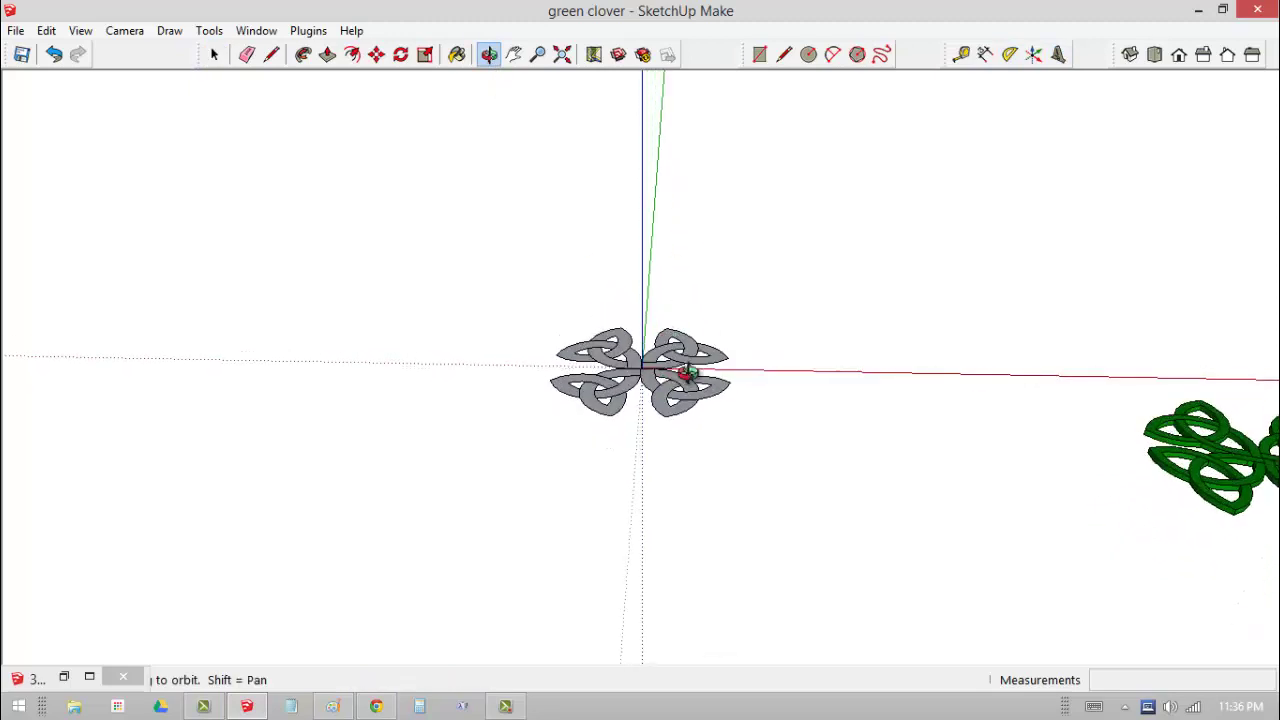
scroll(730, 305, up, 5)
scroll(729, 275, up, 1)
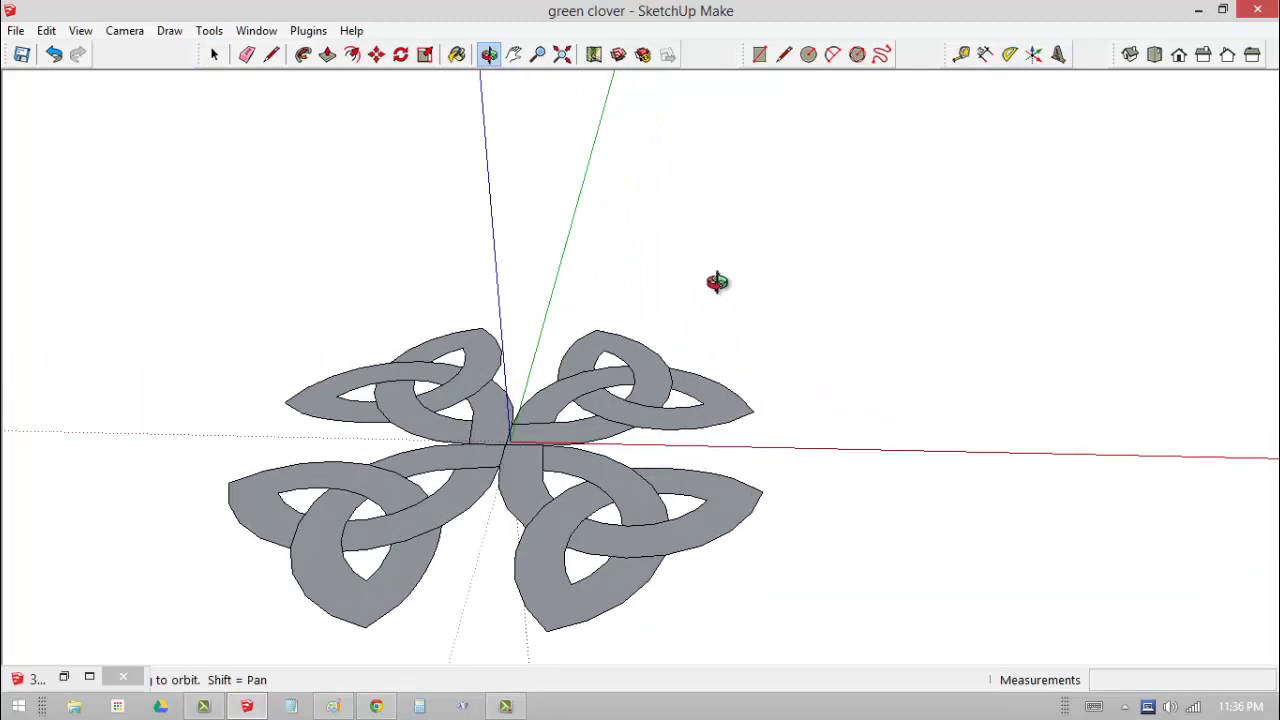
Push/pull the top-left loop's segment, petal and small centre faces to -0.165m
click(327, 55)
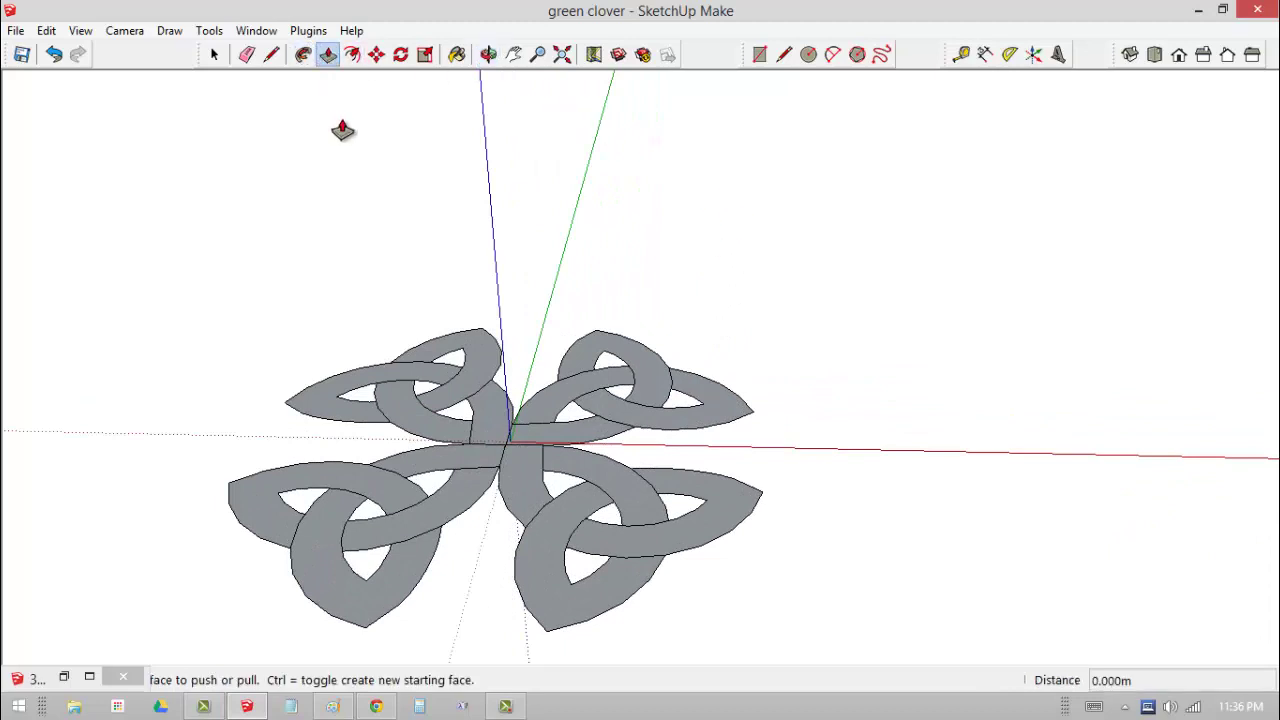
click(487, 362)
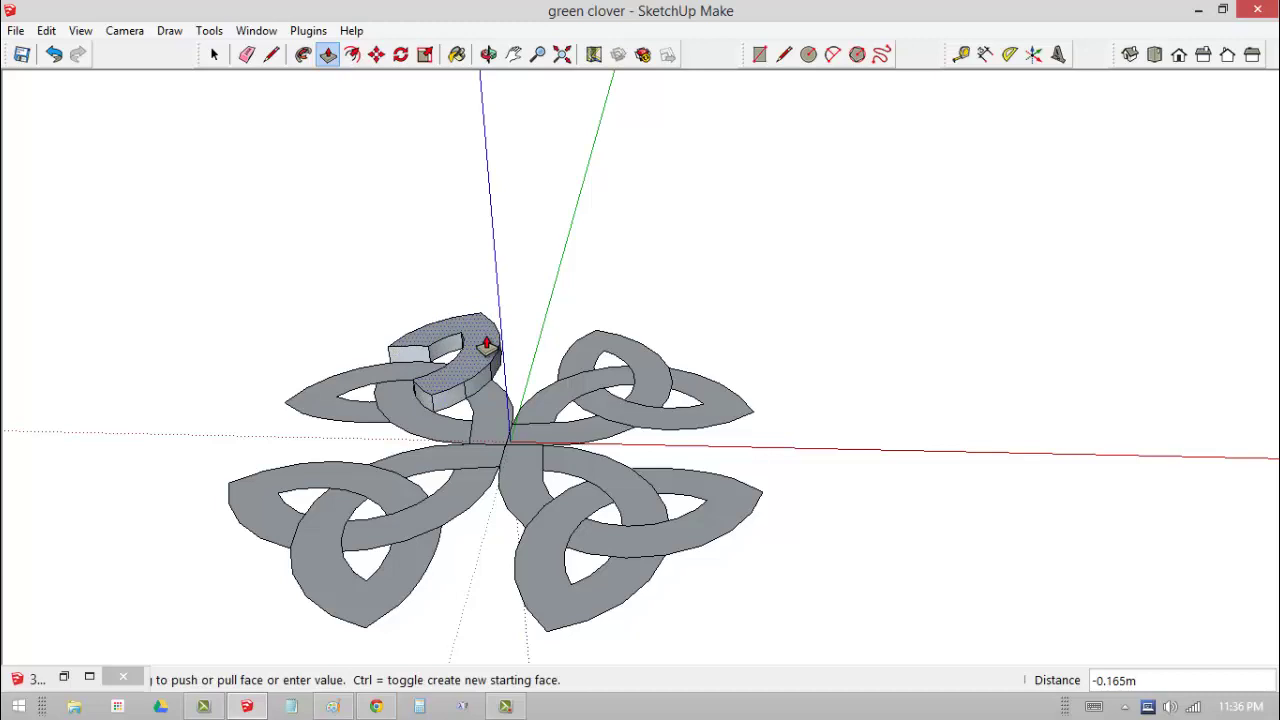
click(487, 345)
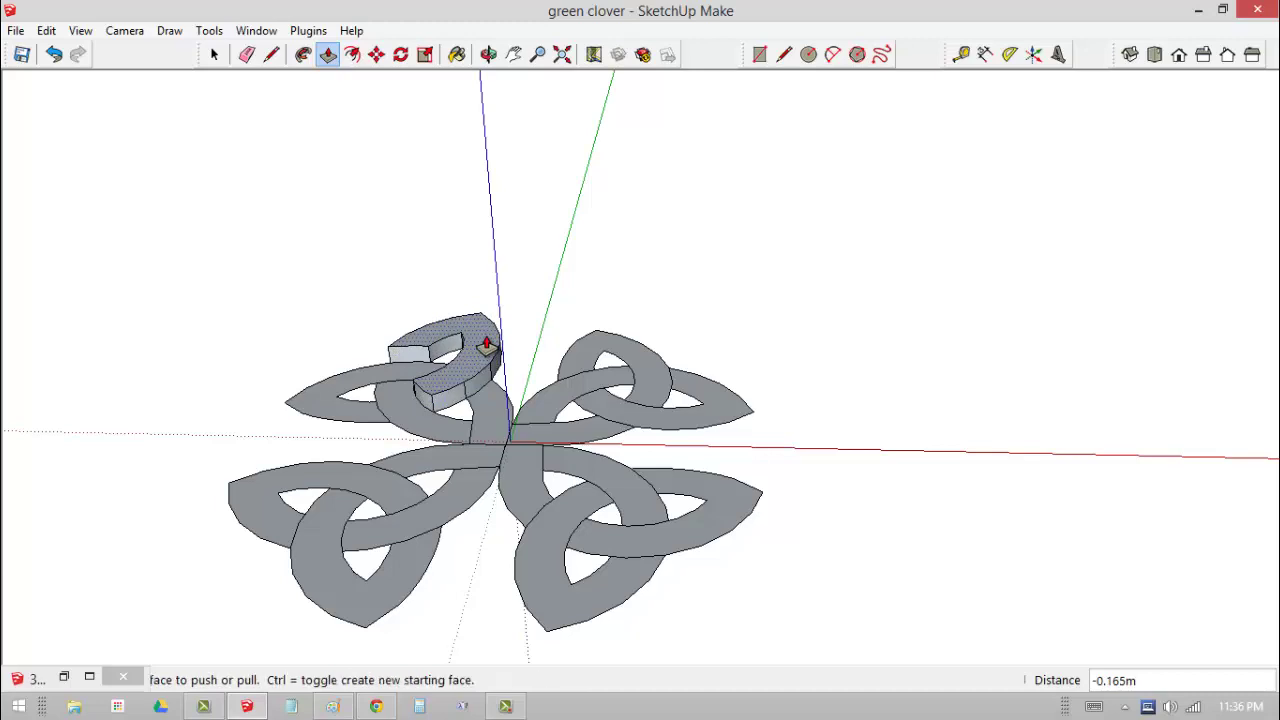
click(391, 372)
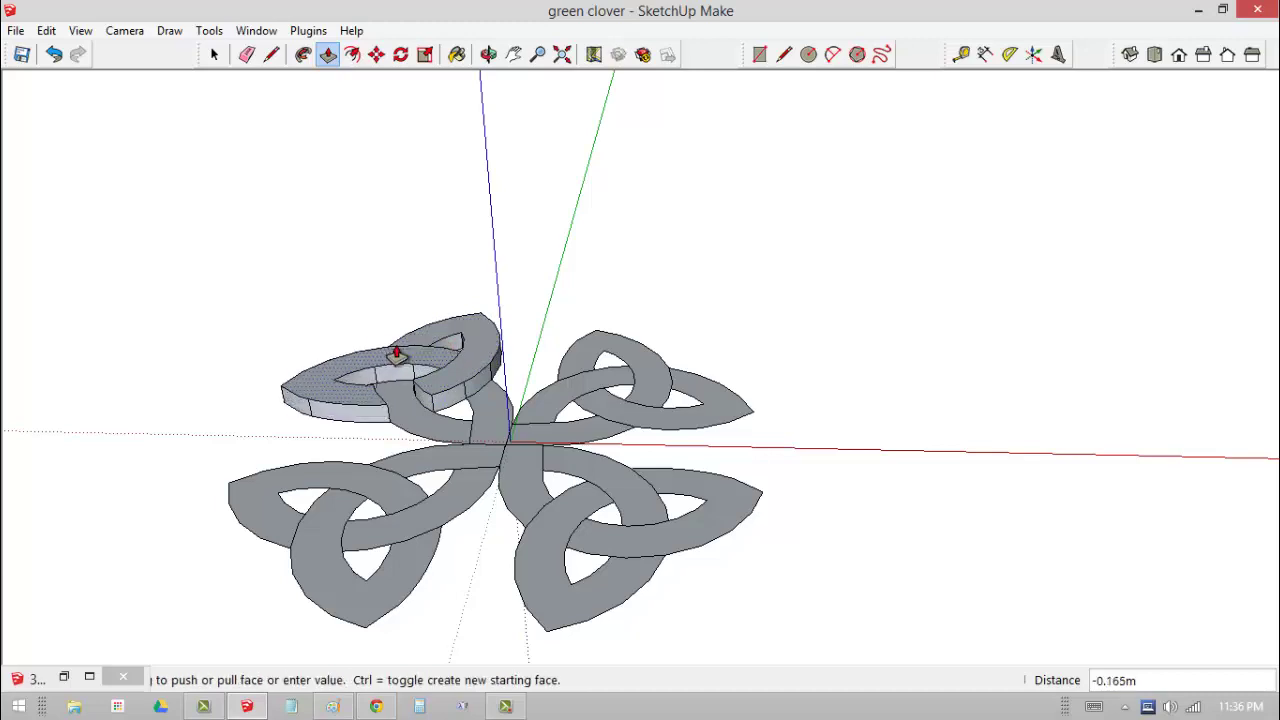
click(397, 347)
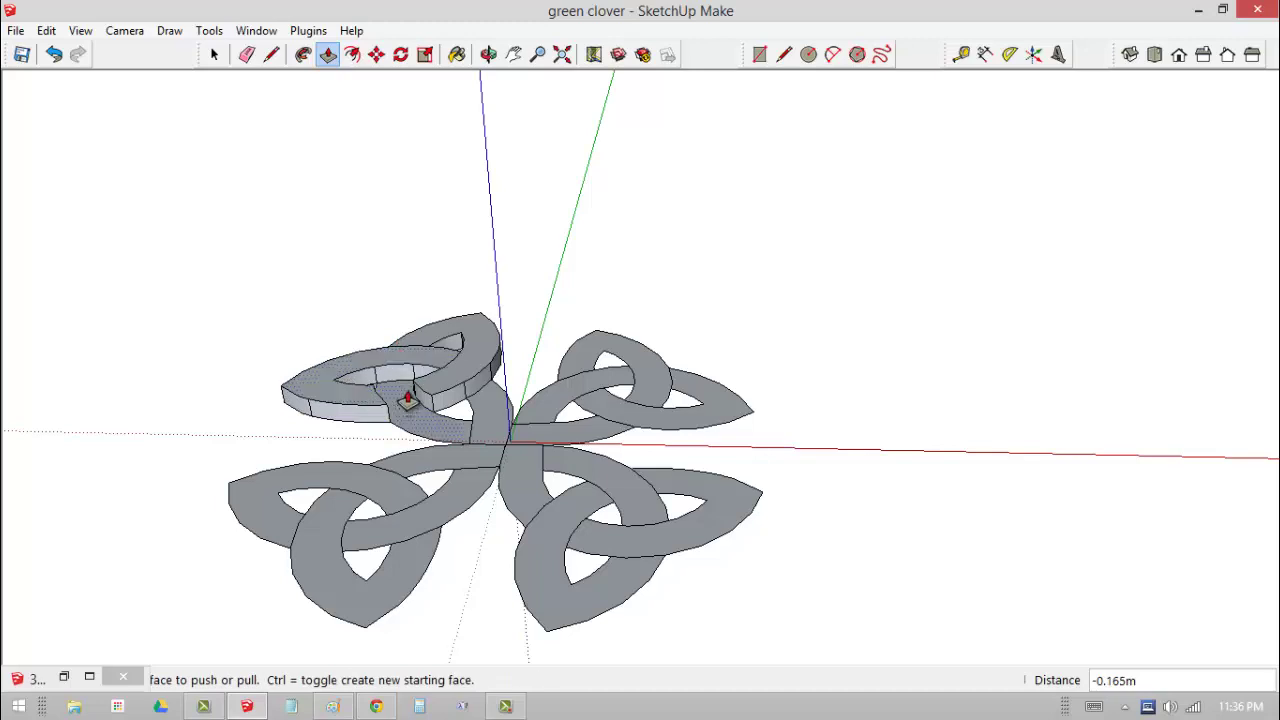
click(408, 398)
click(425, 392)
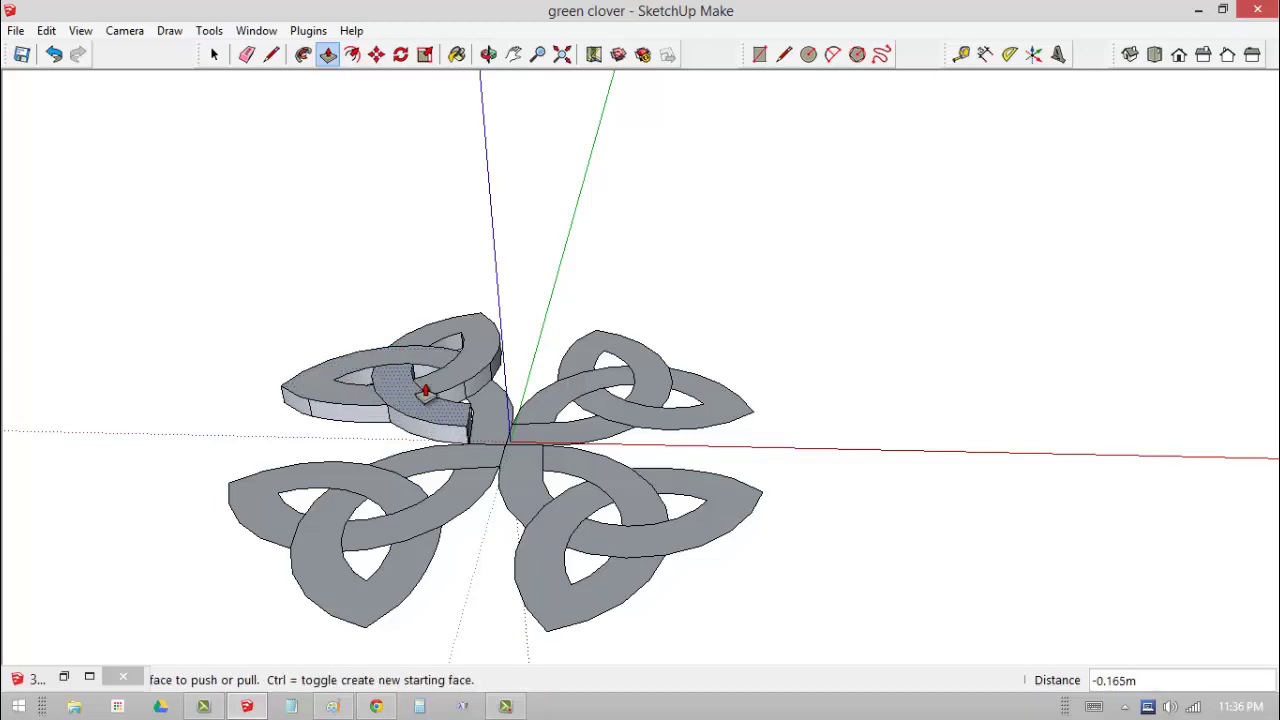
click(488, 416)
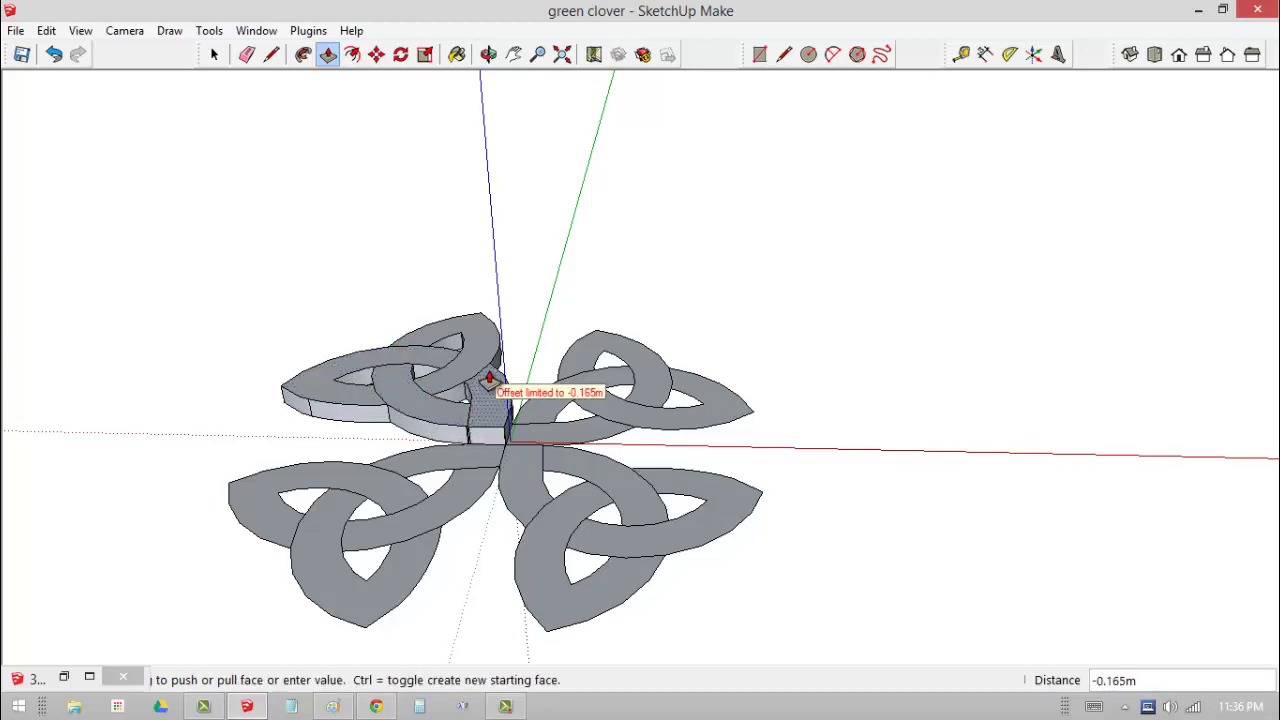
click(489, 378)
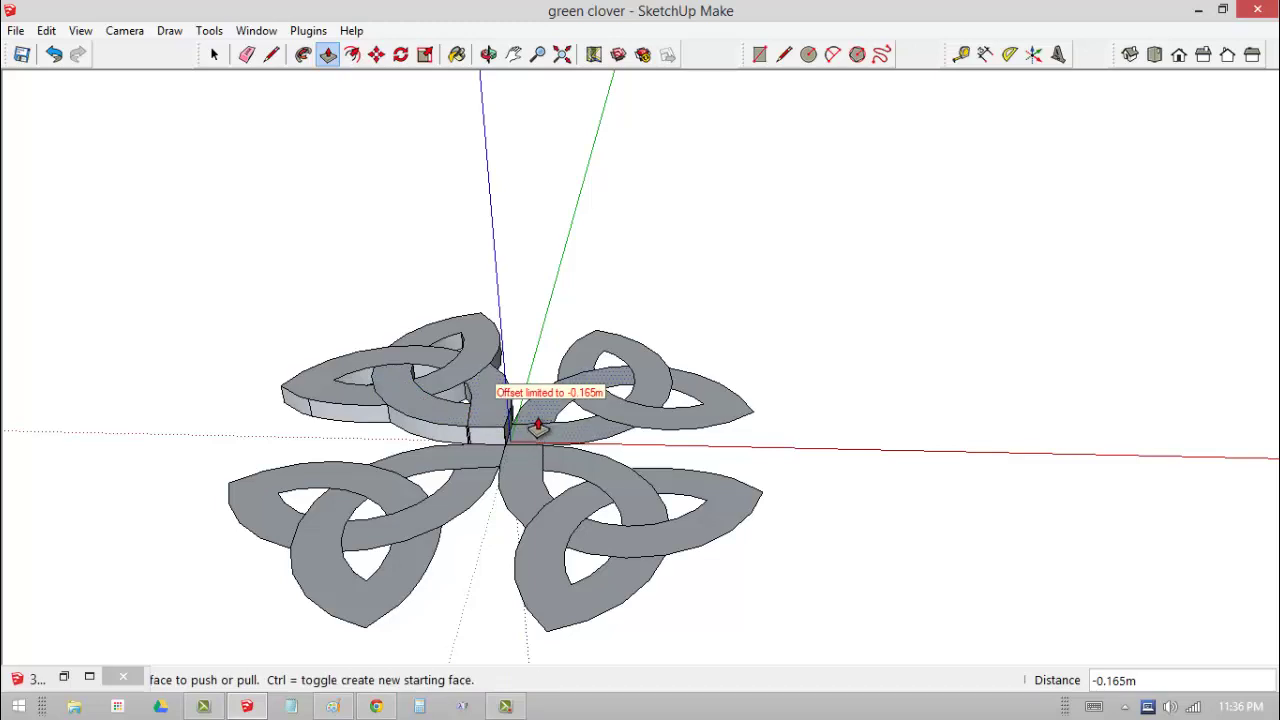
click(533, 433)
click(530, 428)
Raise the upper-right and right loop faces to the same -0.165m thickness
click(557, 393)
click(545, 366)
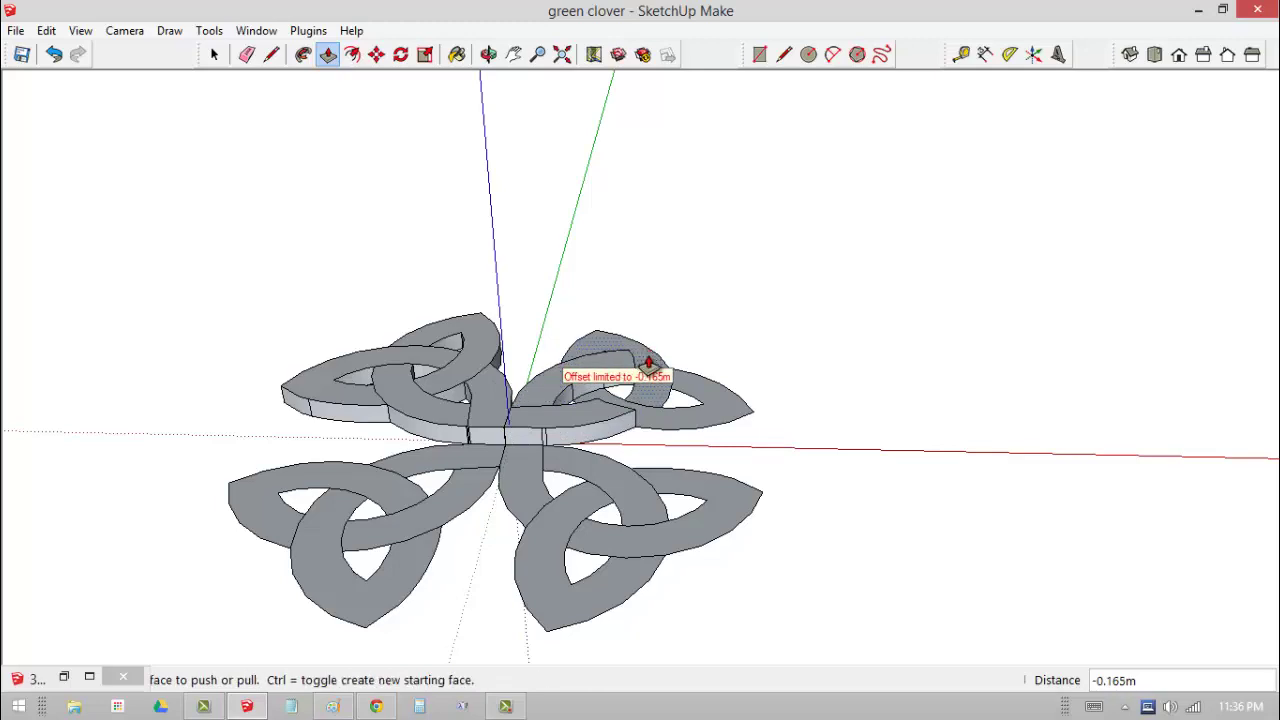
click(648, 363)
click(644, 344)
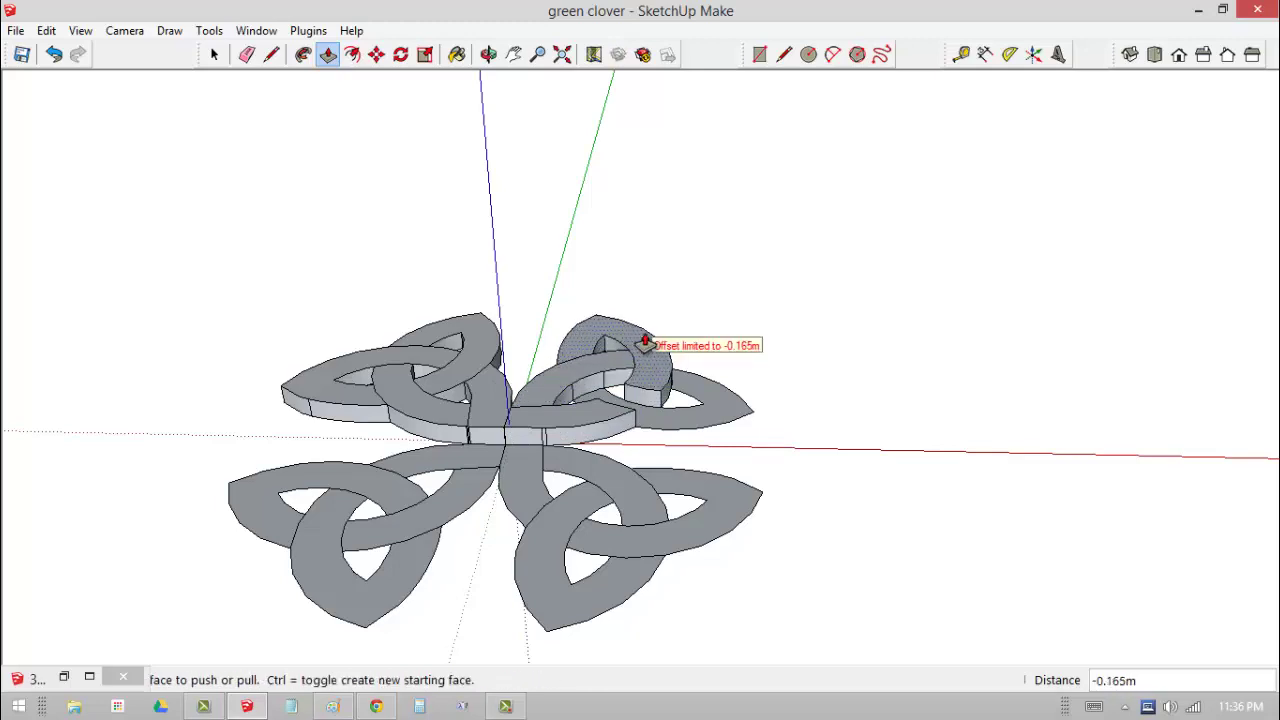
click(673, 413)
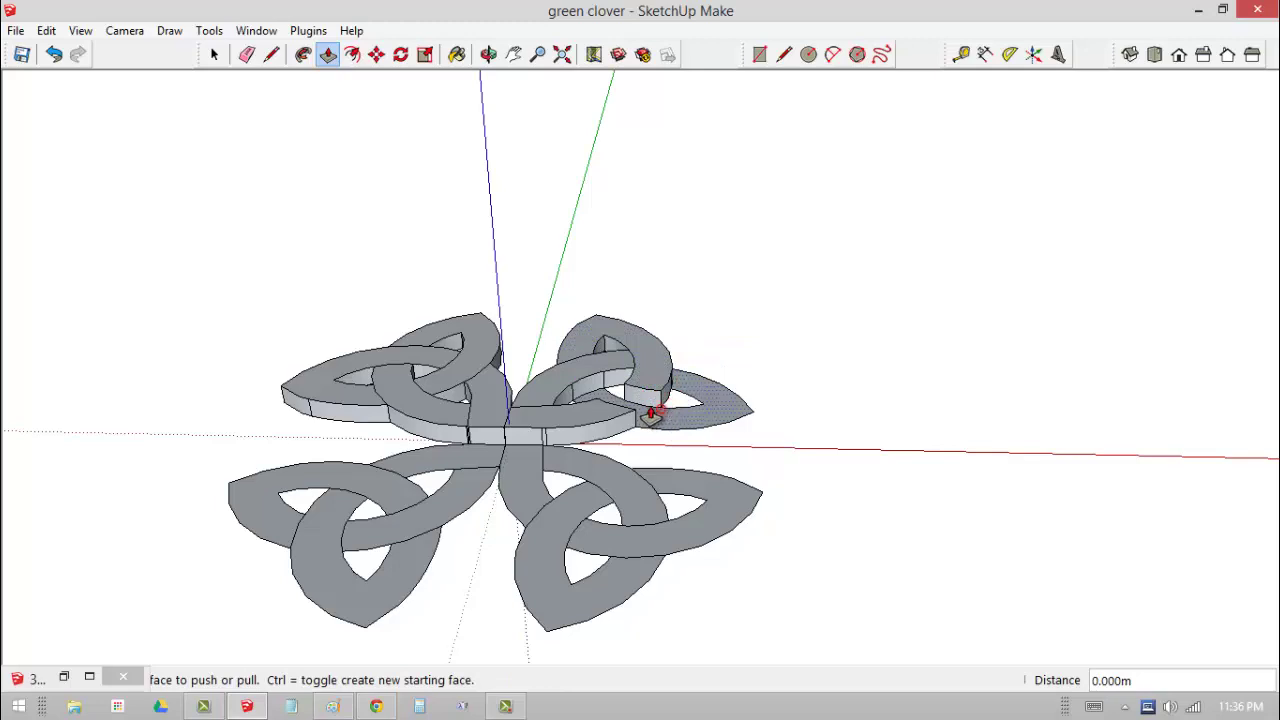
click(651, 413)
click(722, 380)
scroll(695, 388, up, 5)
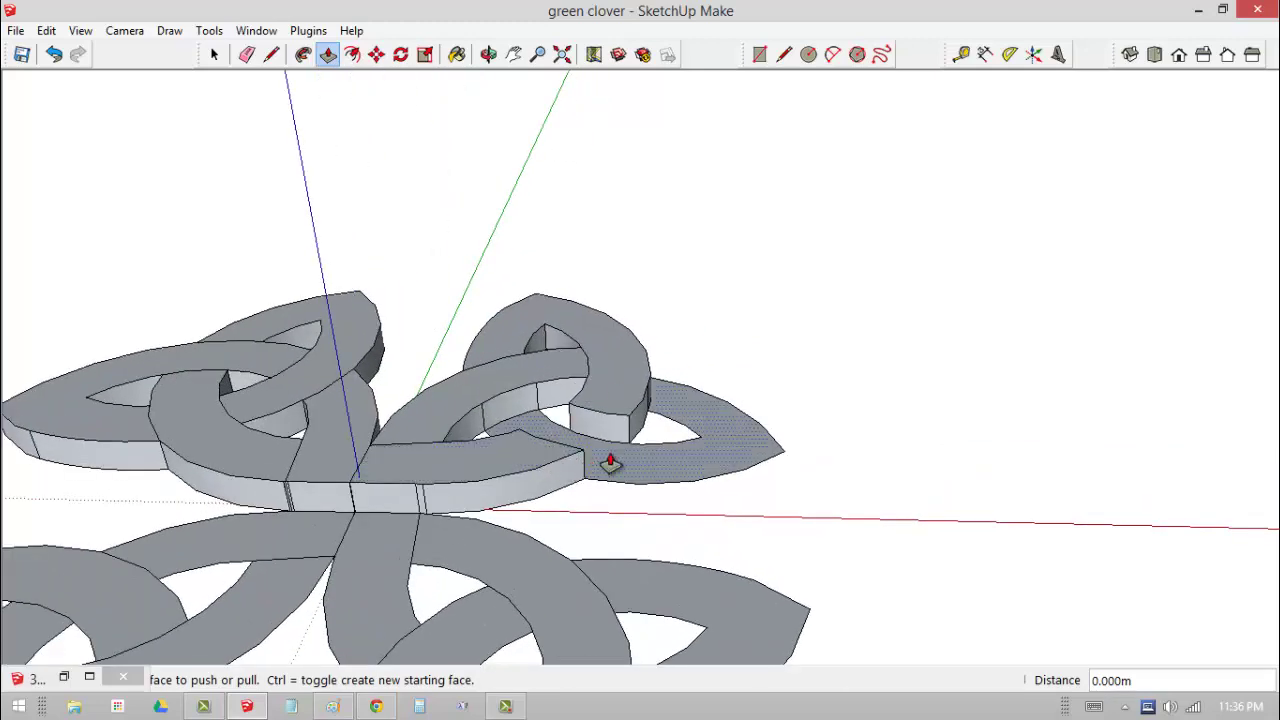
click(610, 462)
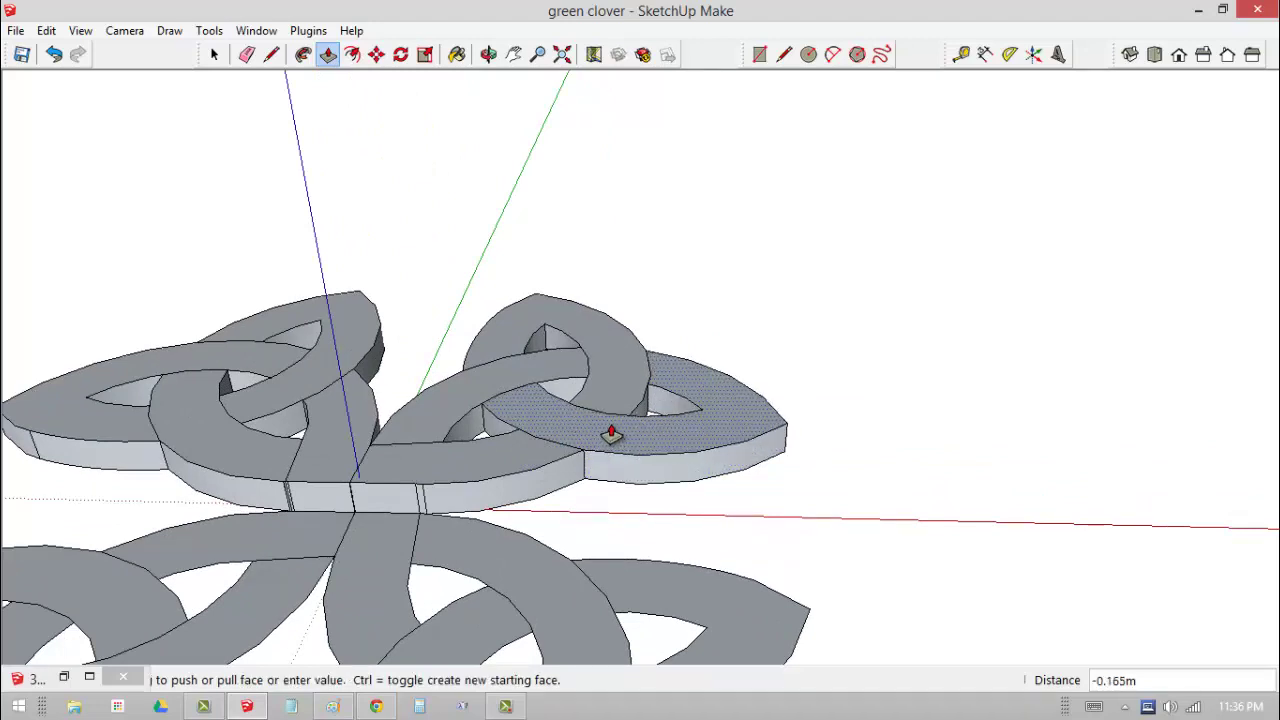
click(614, 477)
Extrude the central strand and the lower-left, lower-right and lower strand faces to -0.165m
double_click(403, 503)
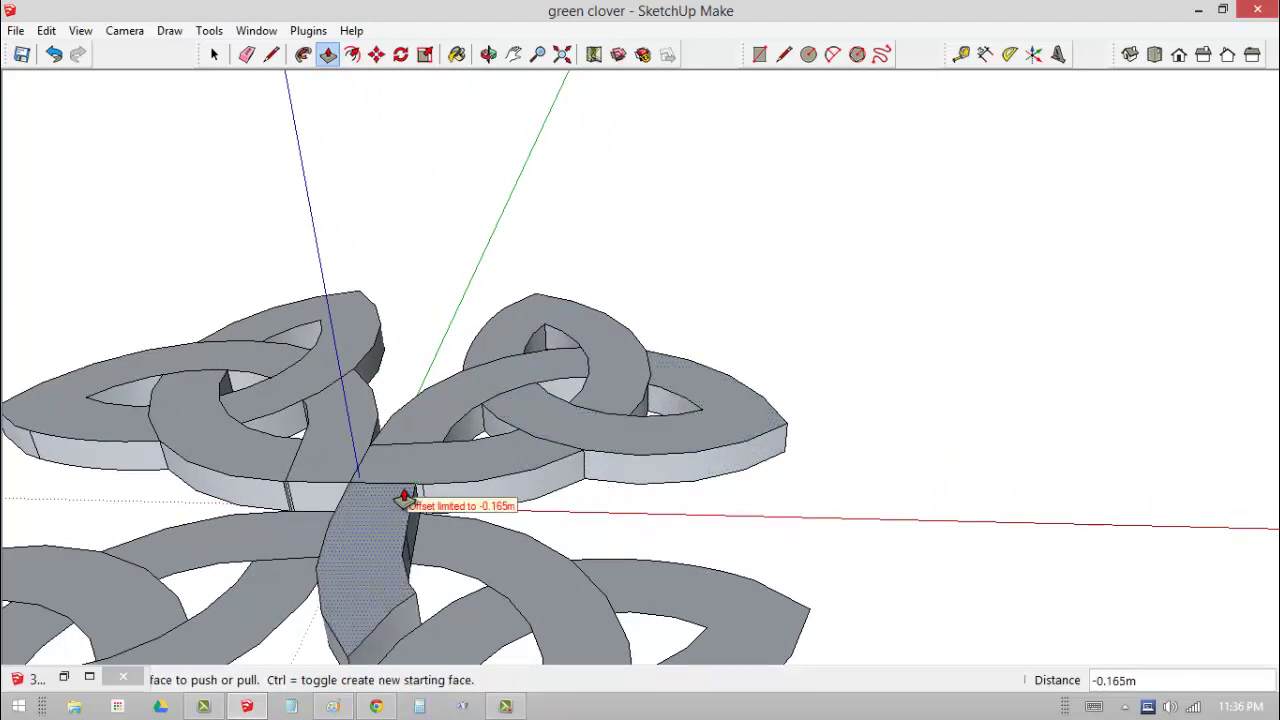
click(310, 507)
click(320, 491)
click(480, 550)
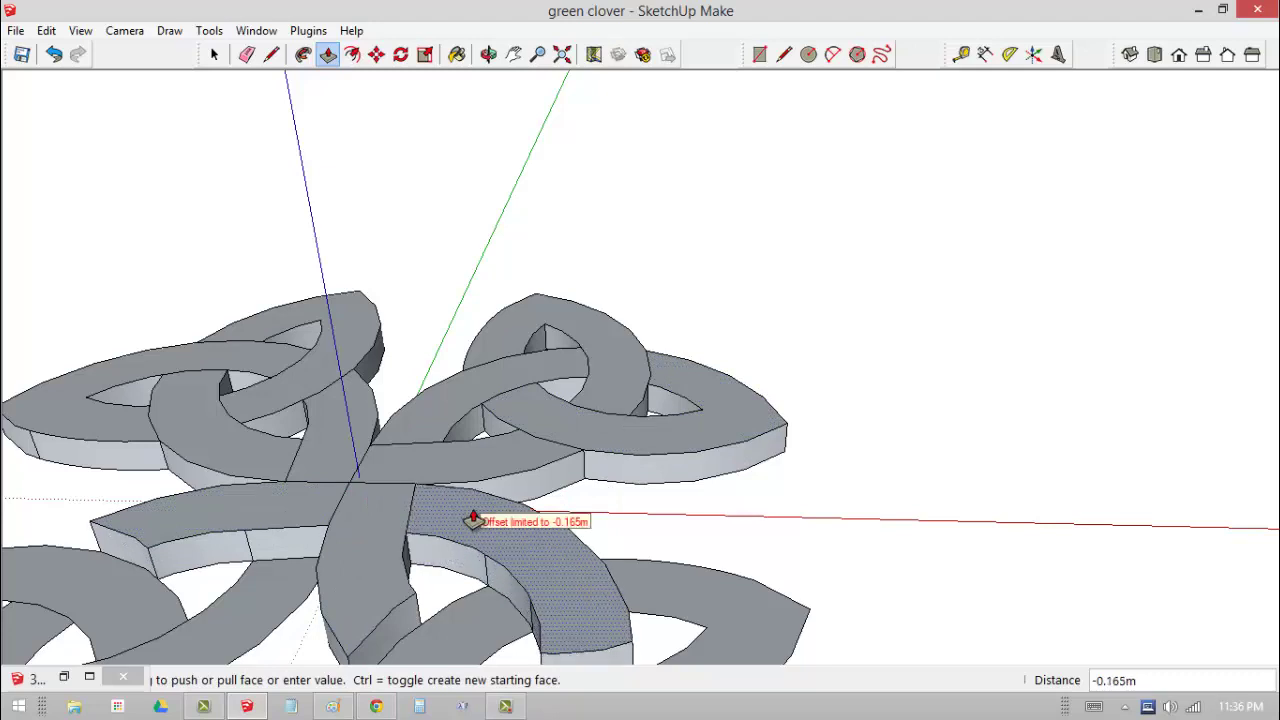
click(473, 520)
click(489, 601)
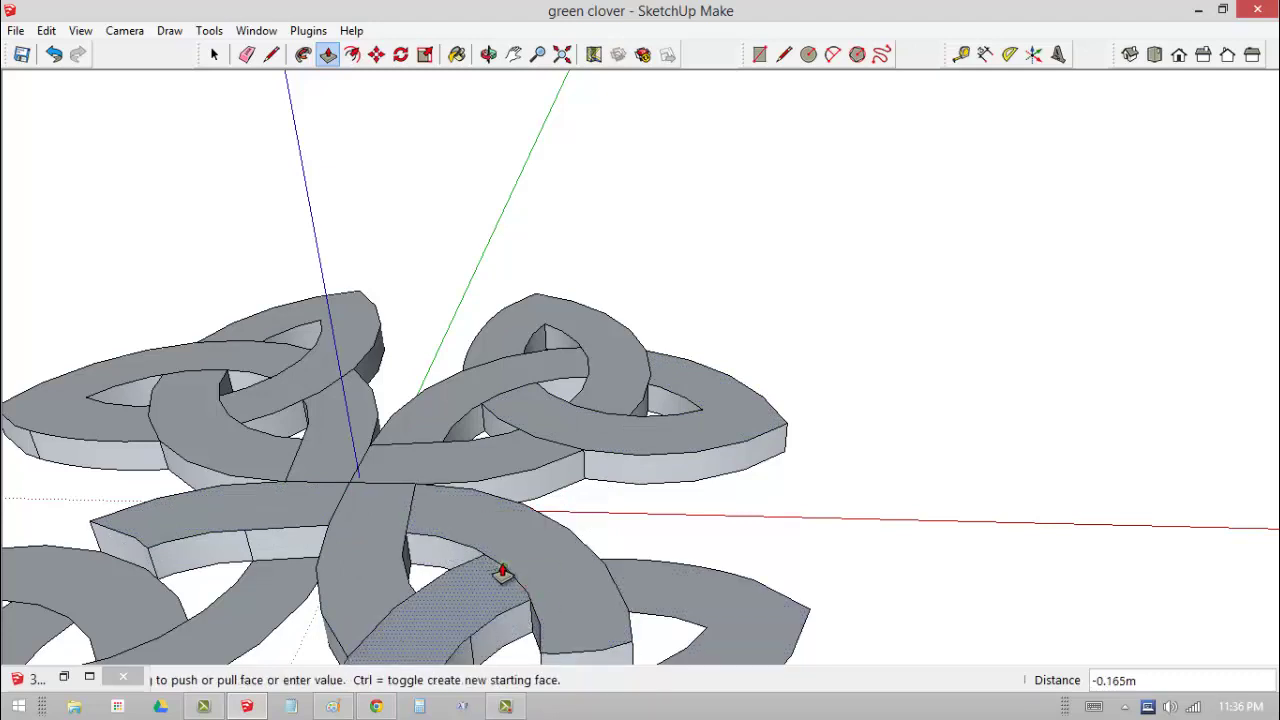
click(503, 569)
click(650, 597)
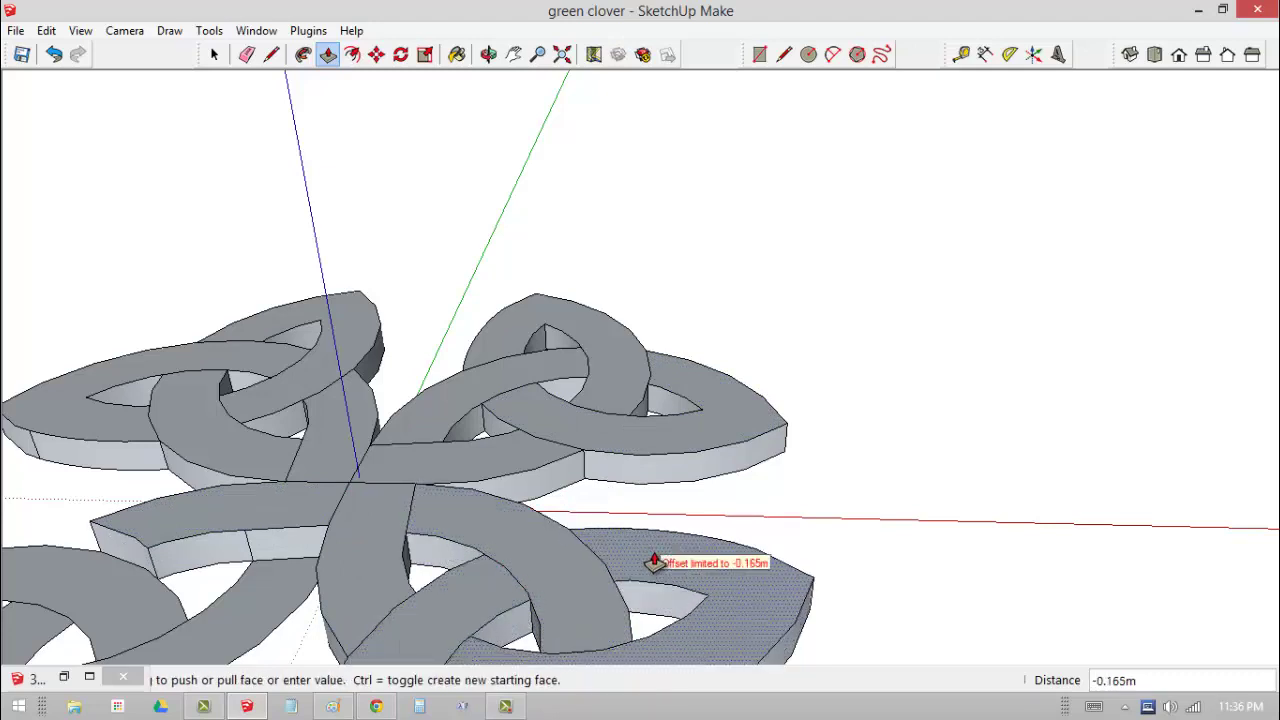
click(655, 563)
scroll(660, 588, down, 2)
scroll(660, 588, down, 4)
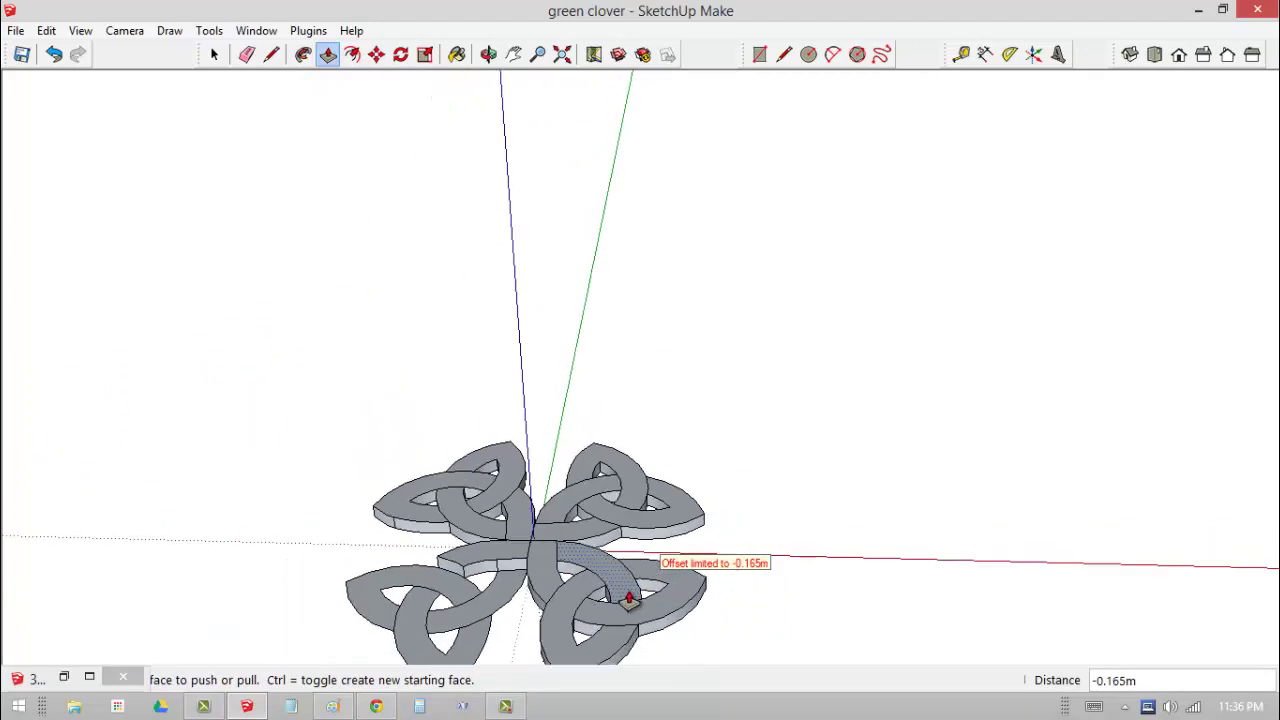
Extrude the remaining lower-left loop and left lobe faces to -0.165m
click(523, 587)
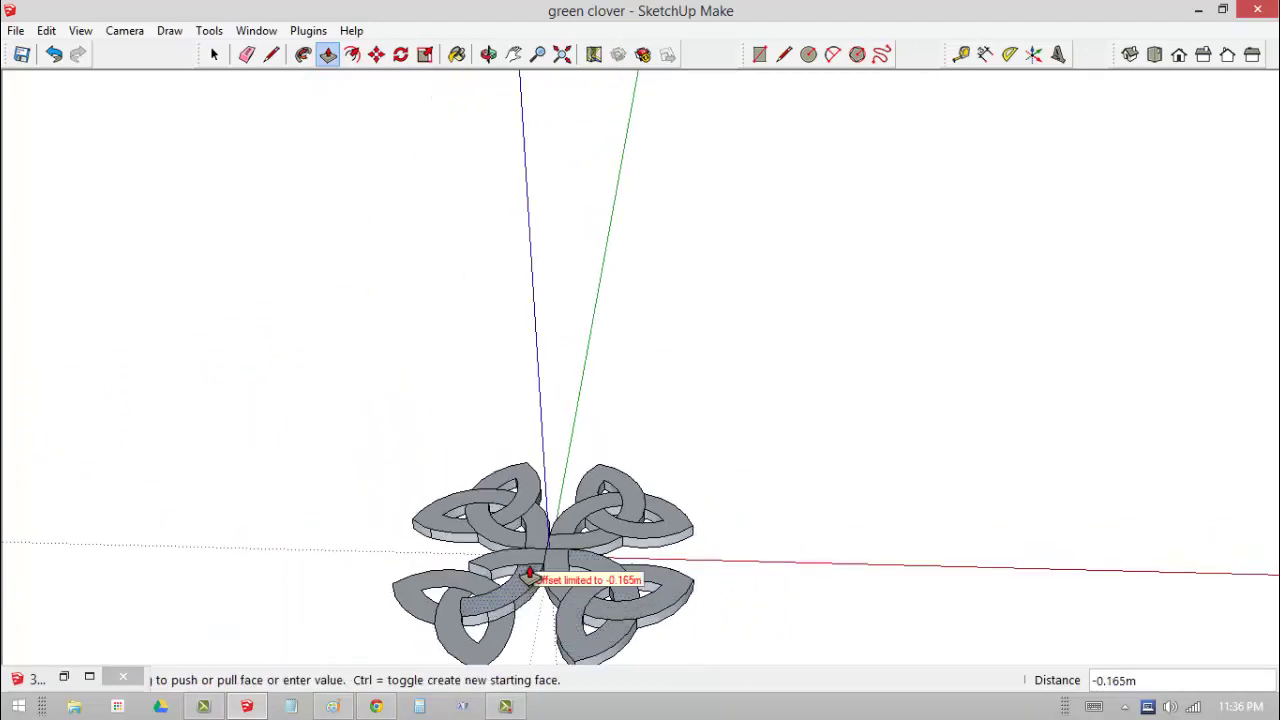
click(528, 580)
scroll(527, 520, up, 1)
scroll(524, 526, up, 1)
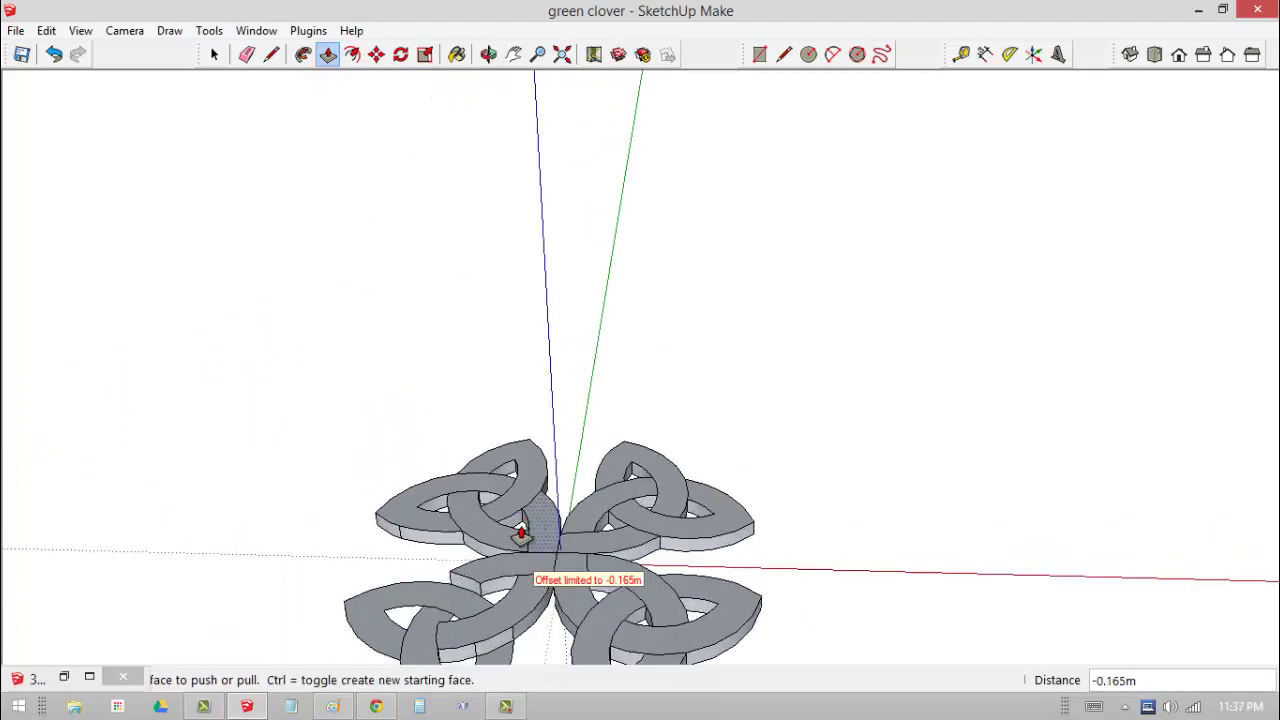
click(450, 598)
click(445, 605)
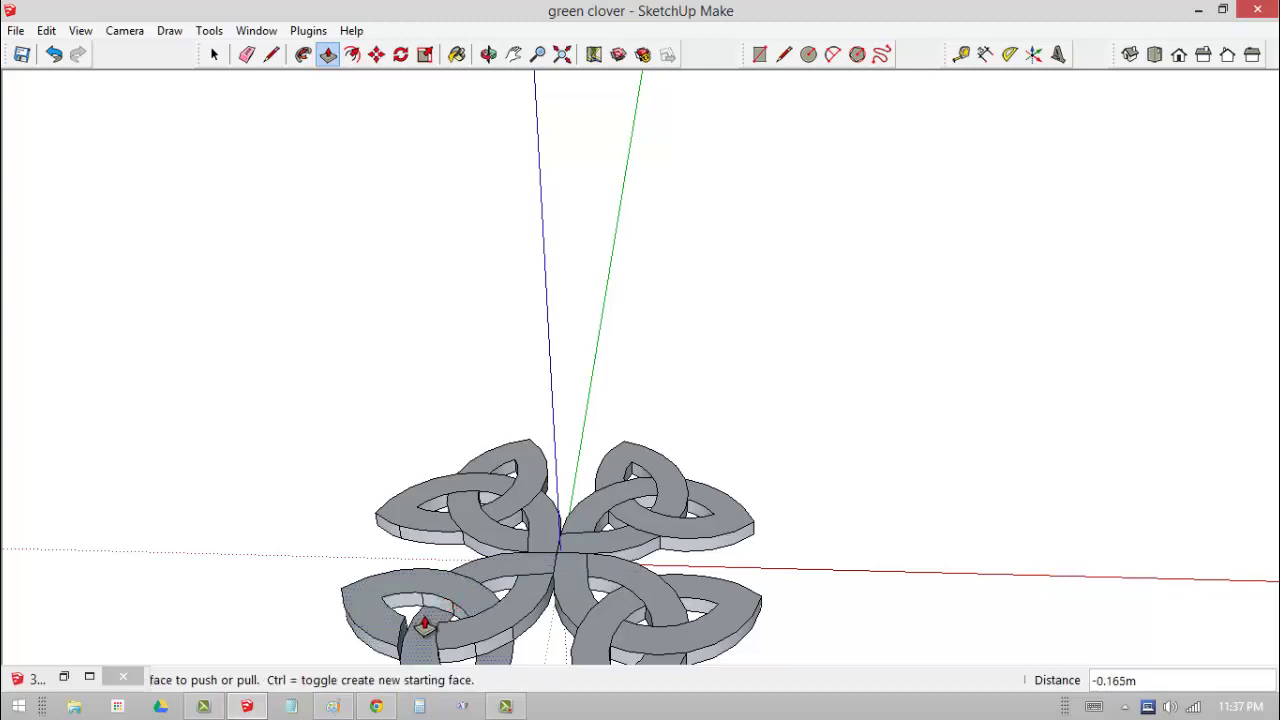
click(424, 624)
click(441, 574)
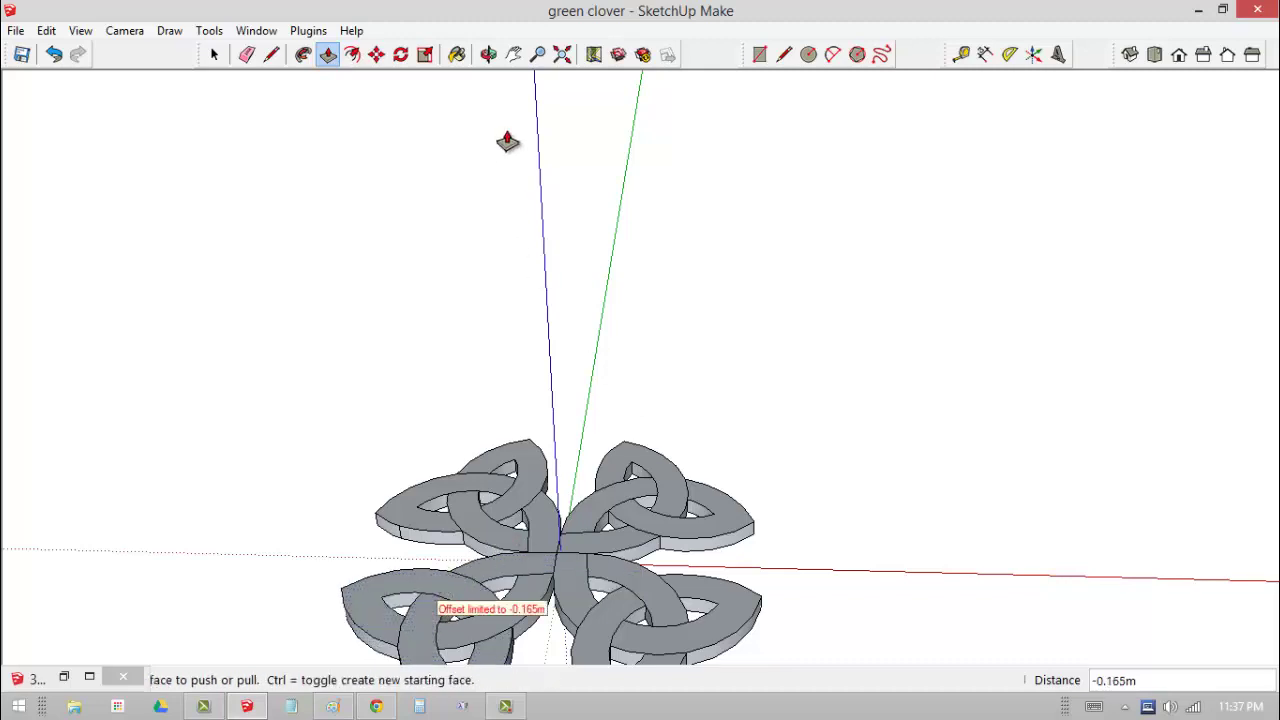
Center the clover in the view and select the entire knot
click(487, 55)
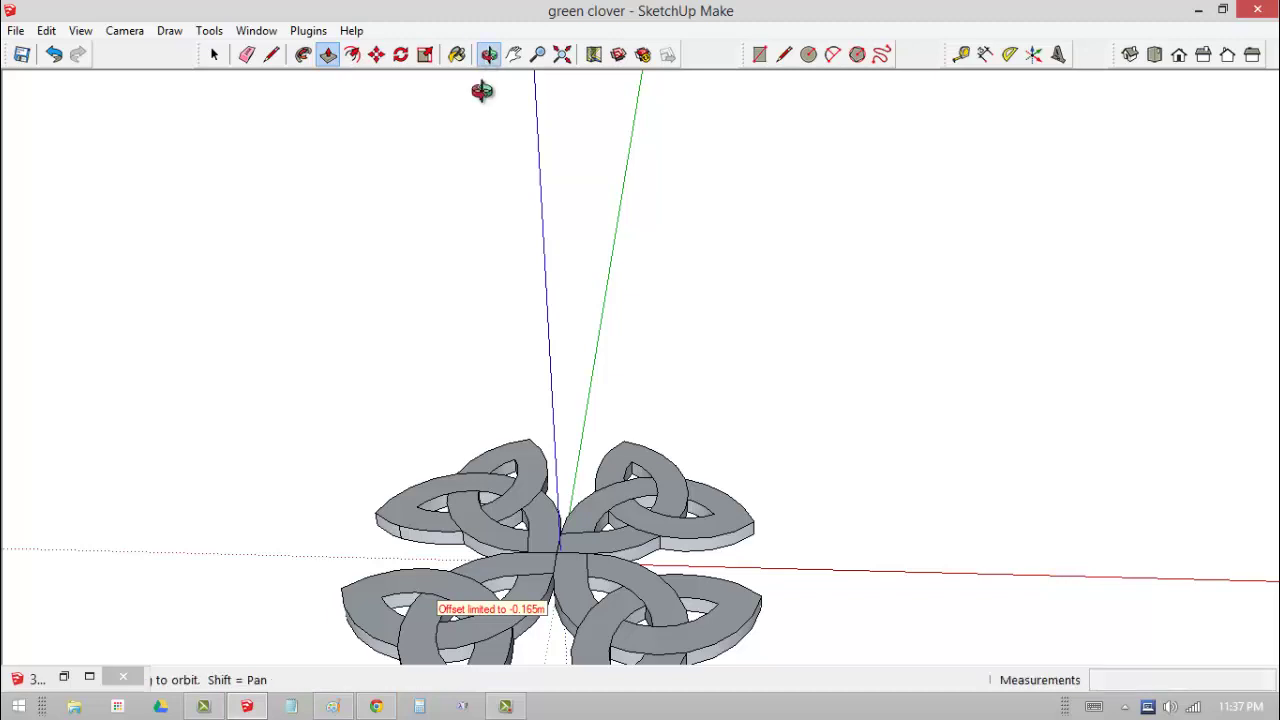
drag(491, 543, 518, 710)
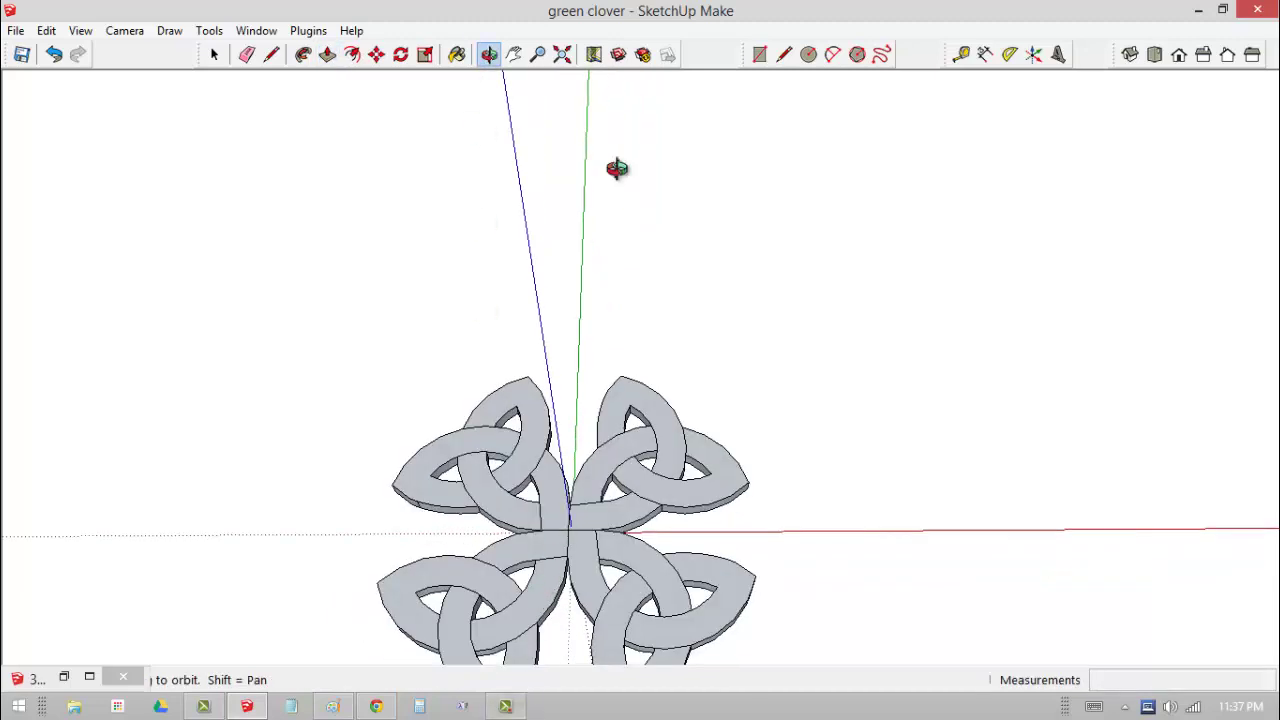
click(513, 55)
drag(563, 513, 578, 342)
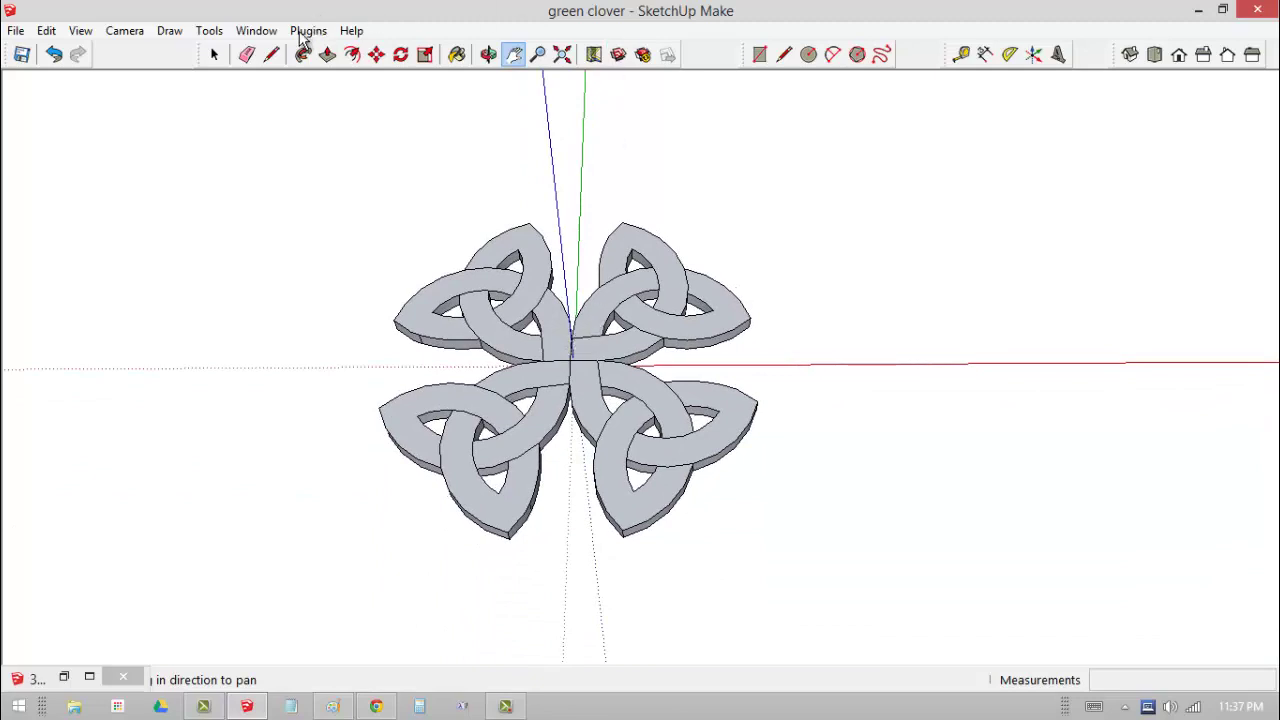
click(213, 56)
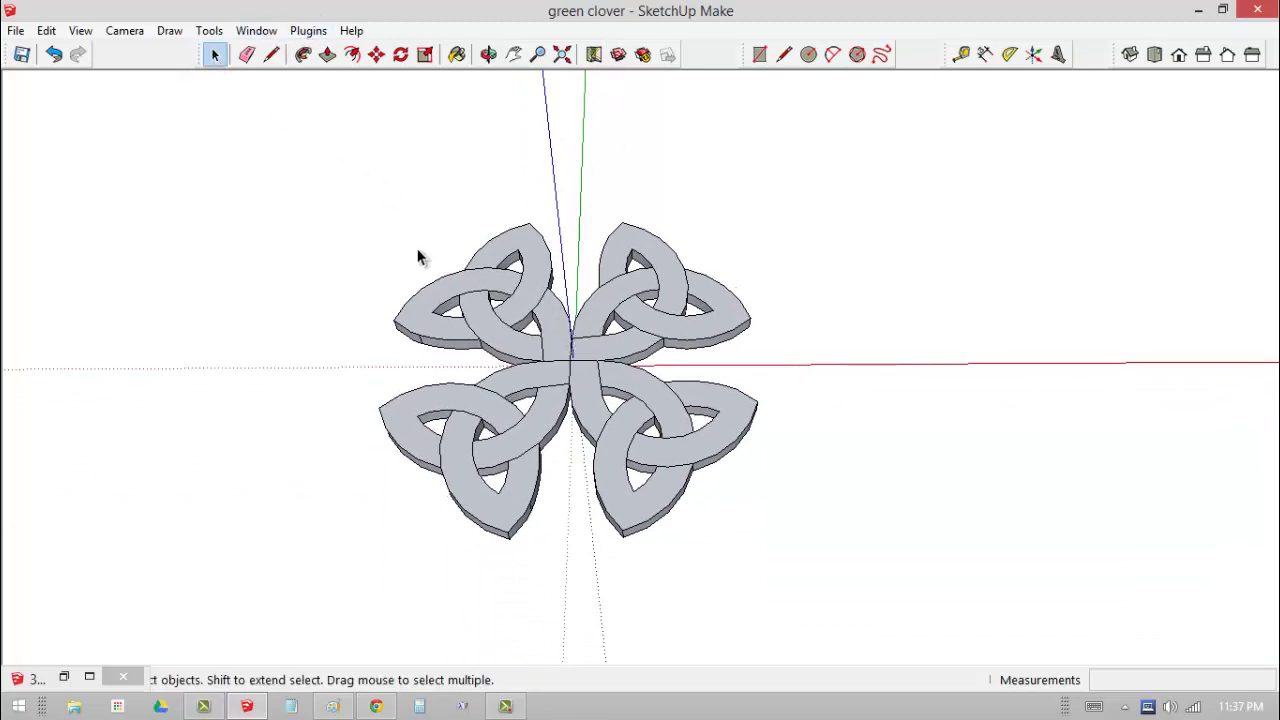
triple_click(549, 372)
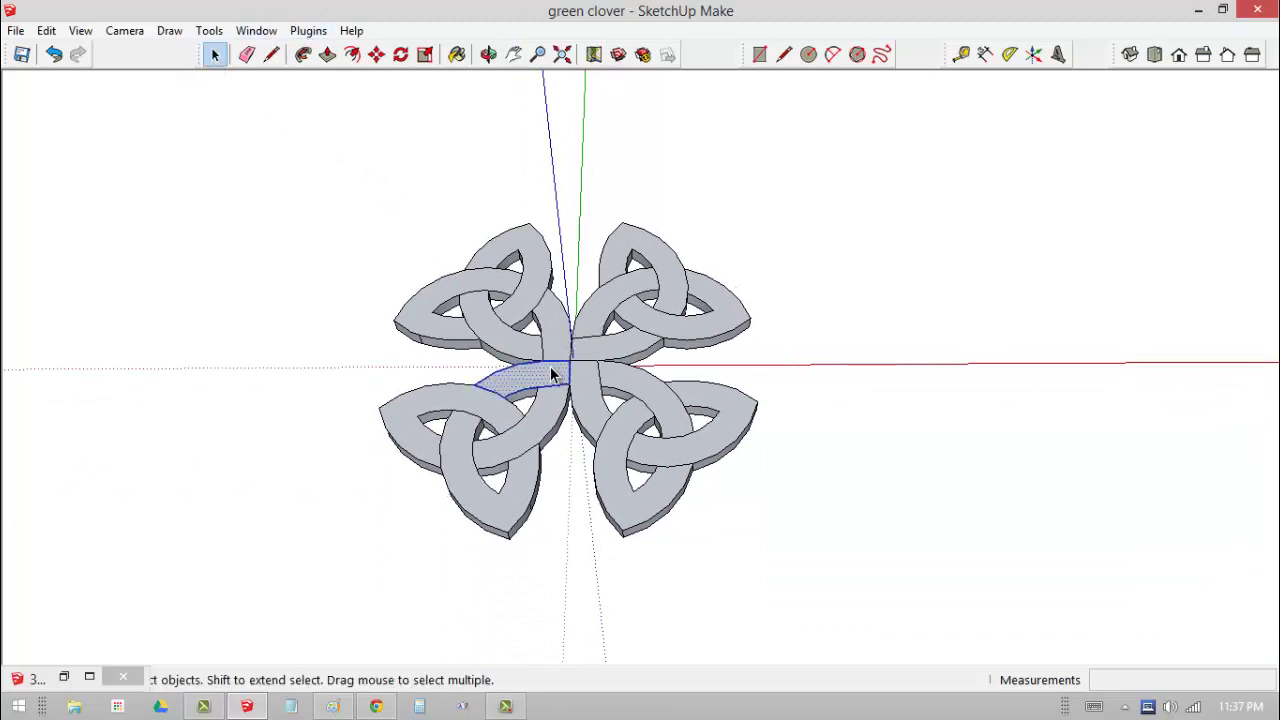
Paint the selected clover with the 0002_MediumVioletRed colour
click(457, 54)
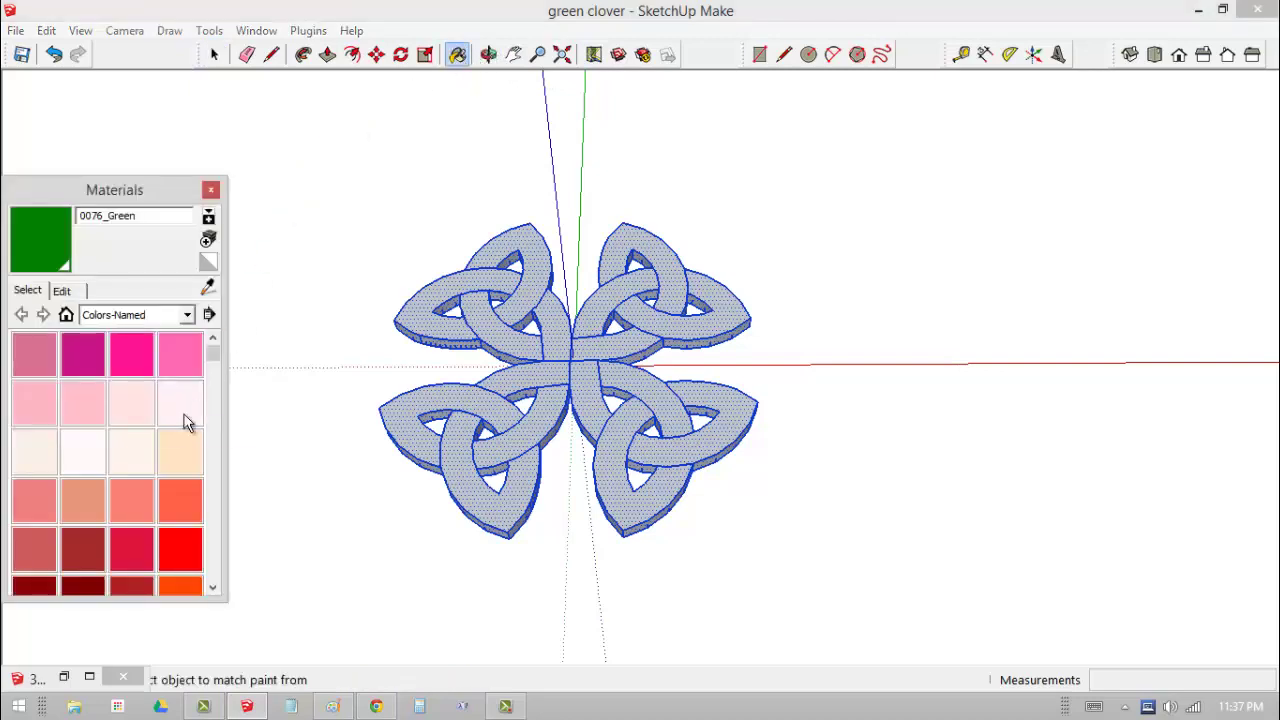
click(85, 347)
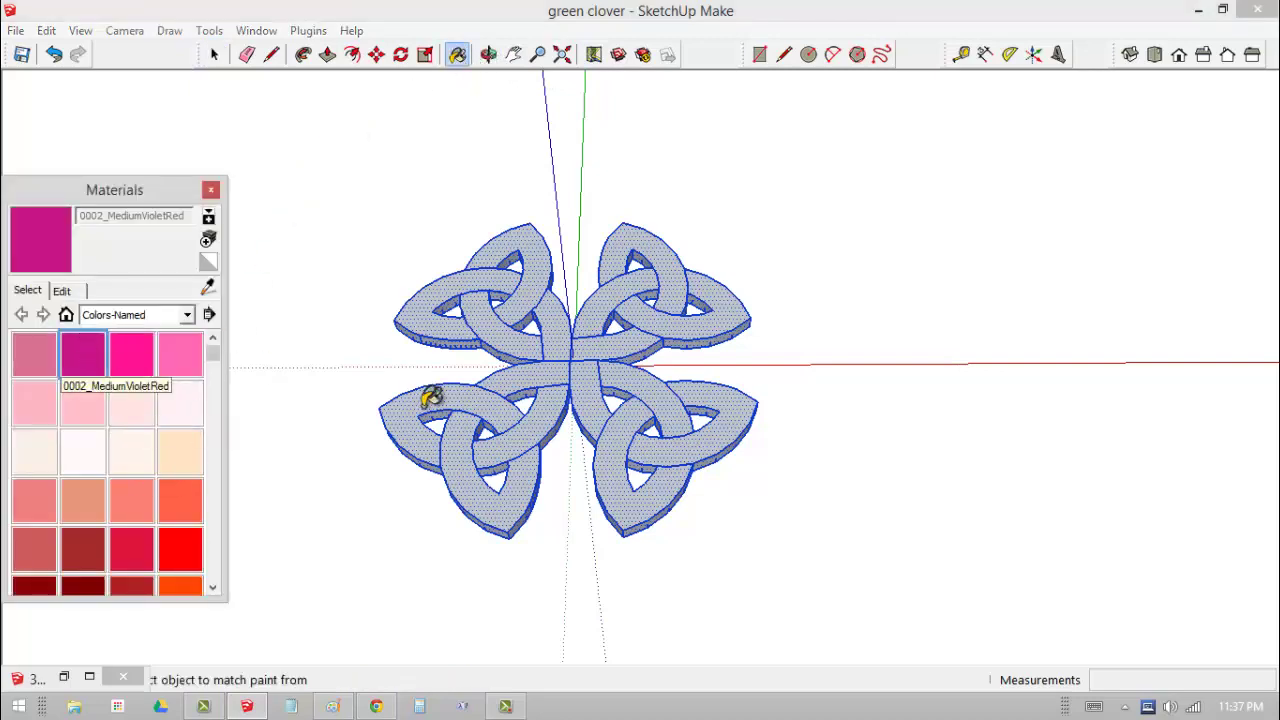
click(595, 391)
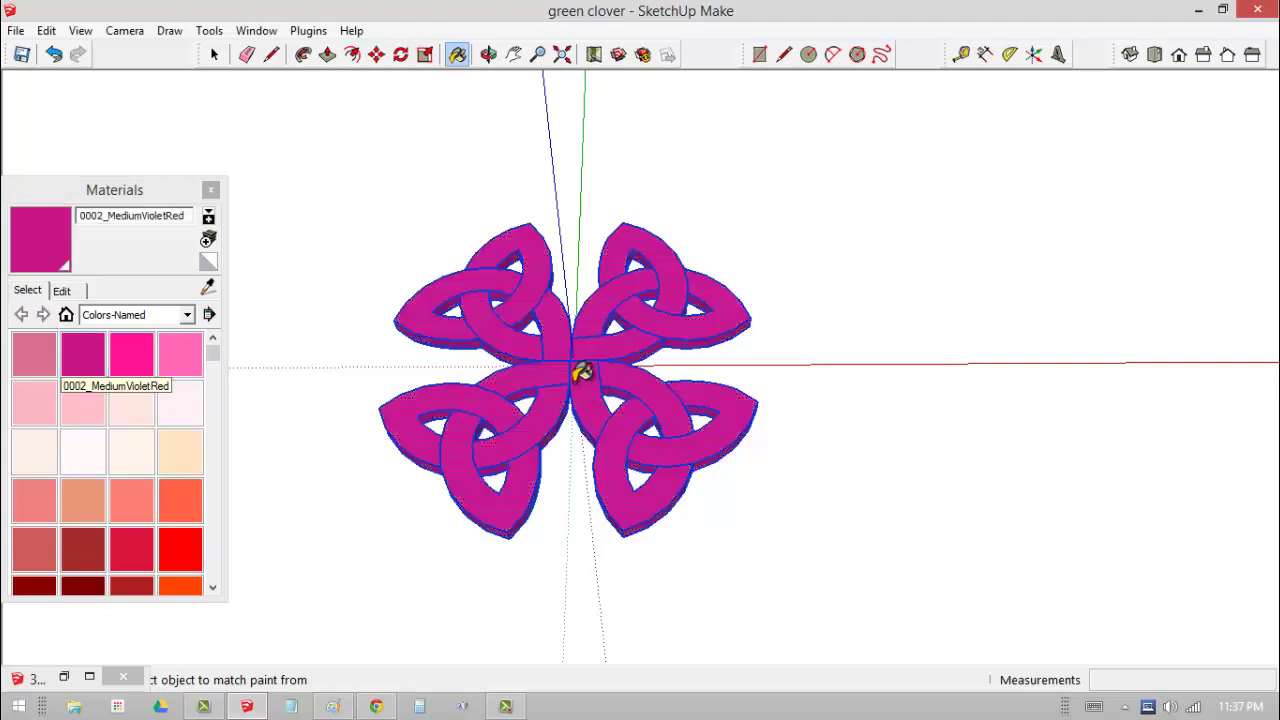
Clear the selection and view the finished magenta clover from a slight angle
click(215, 54)
click(449, 236)
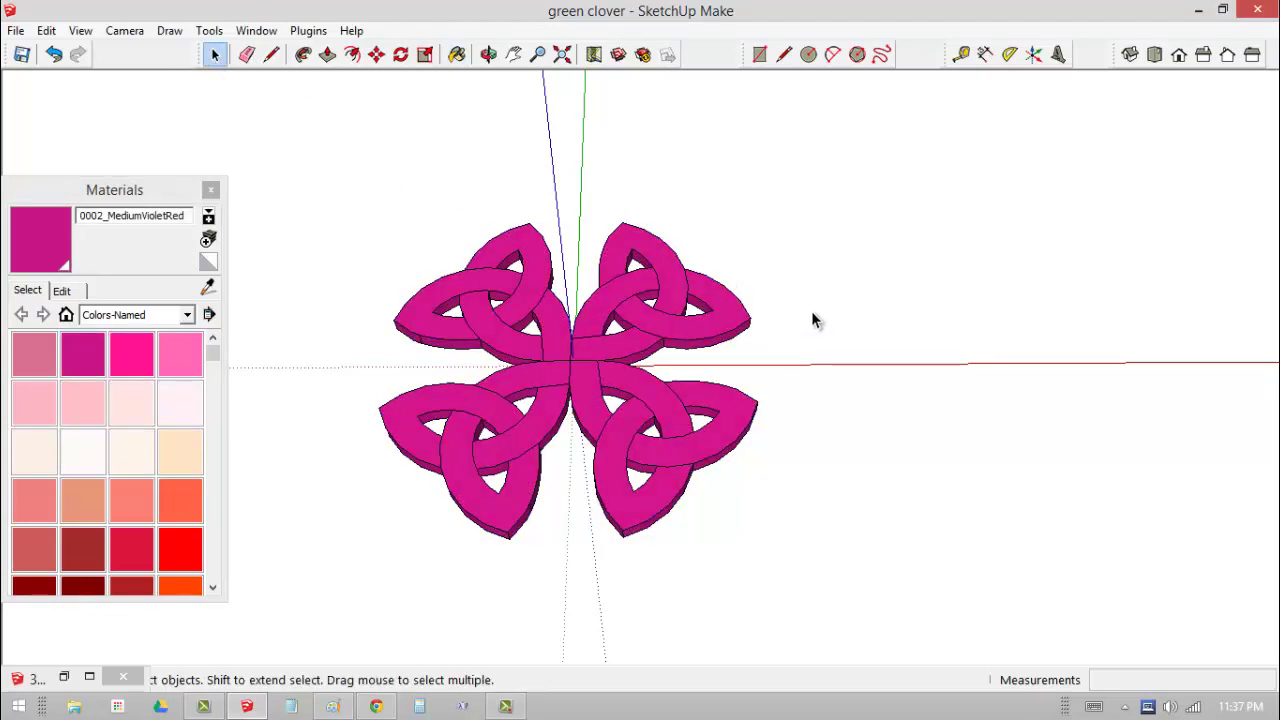
middle_drag(815, 323, 825, 272)
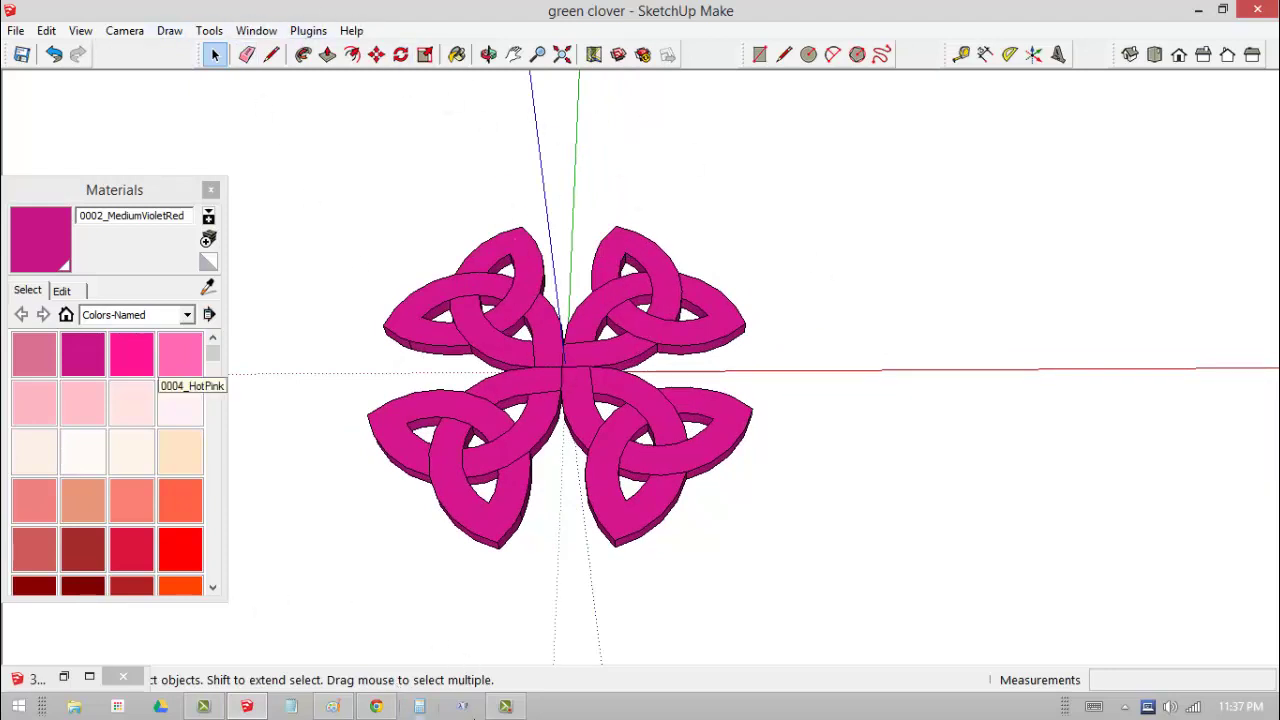
click(505, 706)
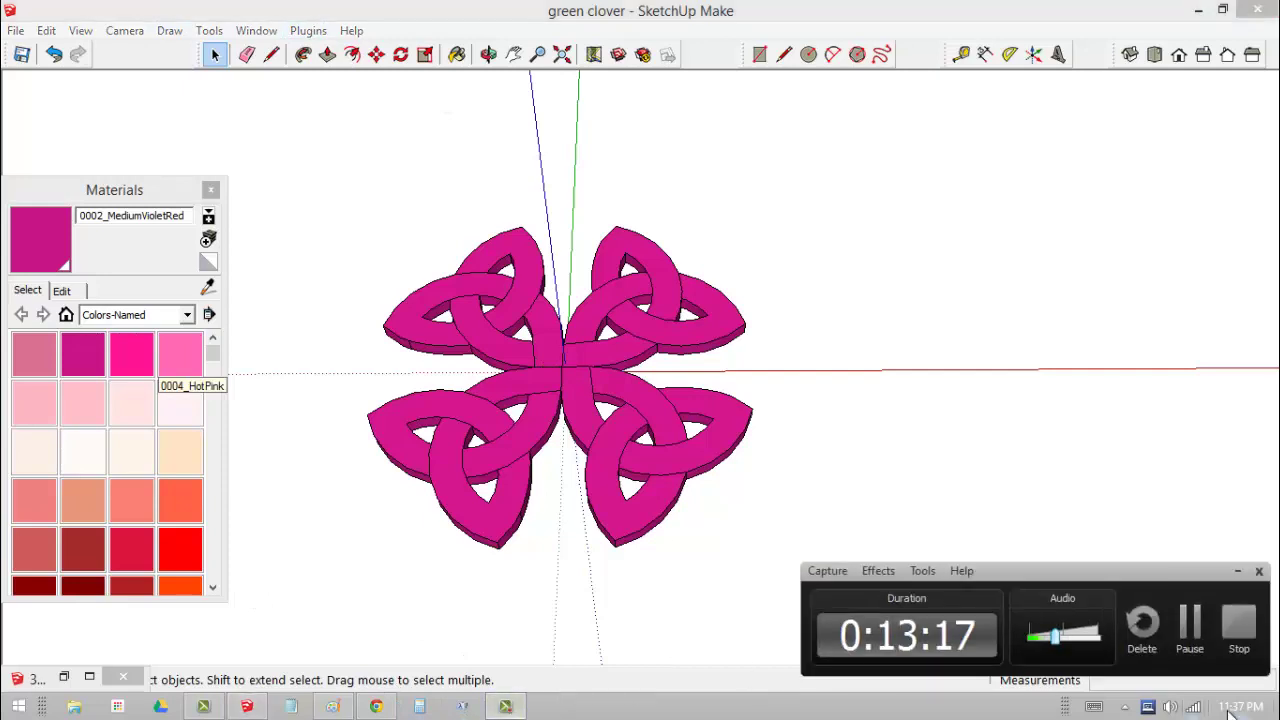